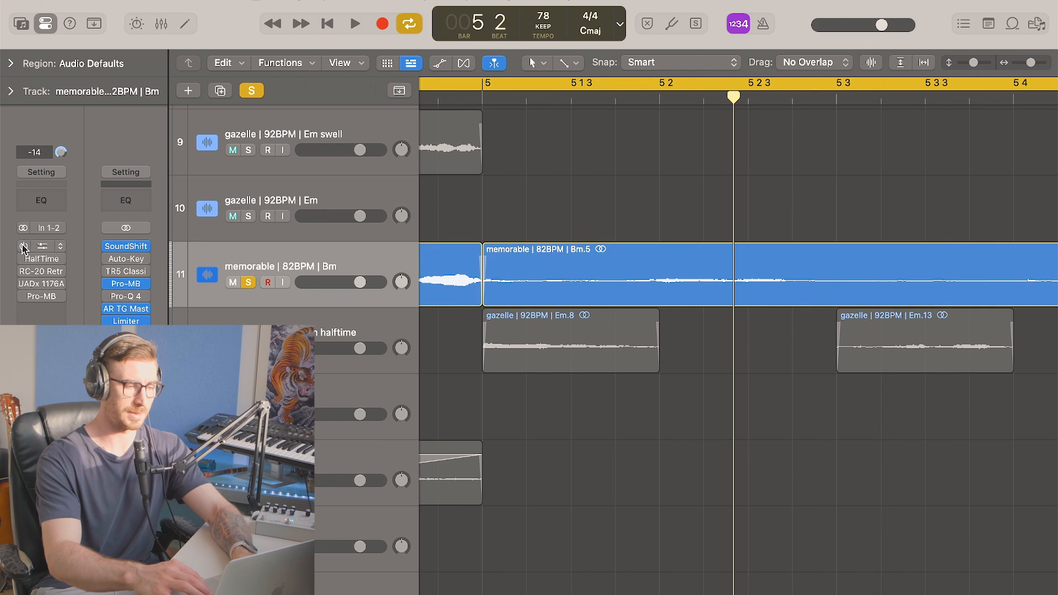
Enable the bypassed SoundShift, HalfTime, RC-20 and UADx 1176AE plug-ins on the memorable | 82BPM | Bm track, reviewing the HalfTime and compressor settings.
click(28, 246)
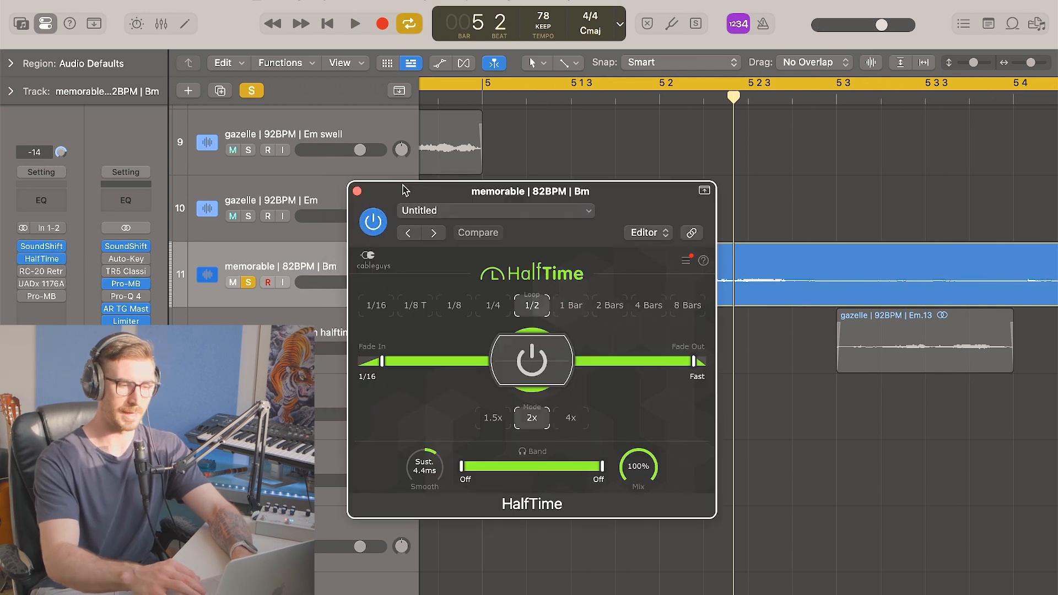
click(357, 191)
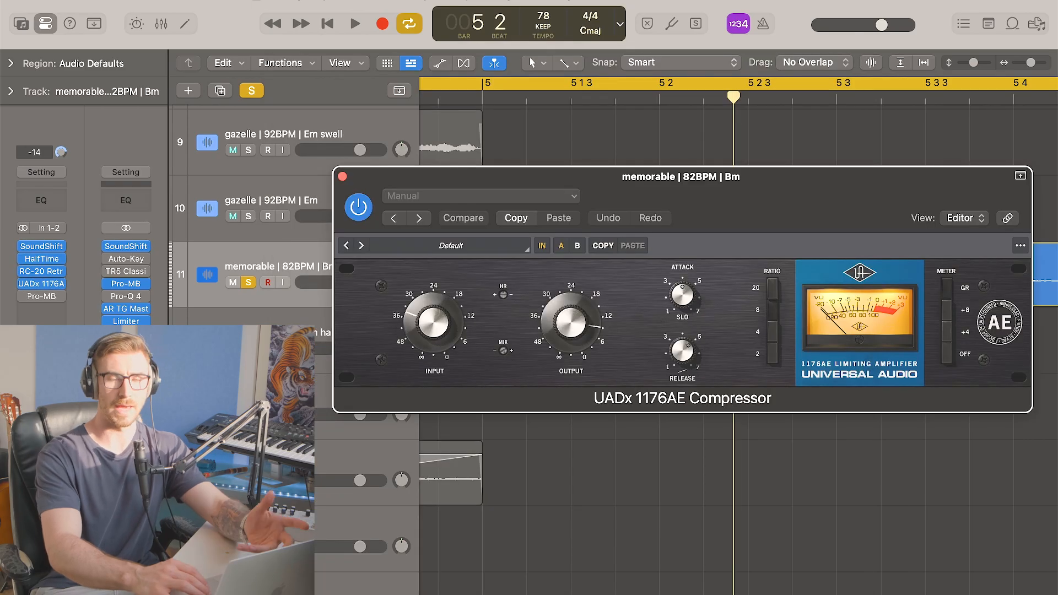
click(342, 176)
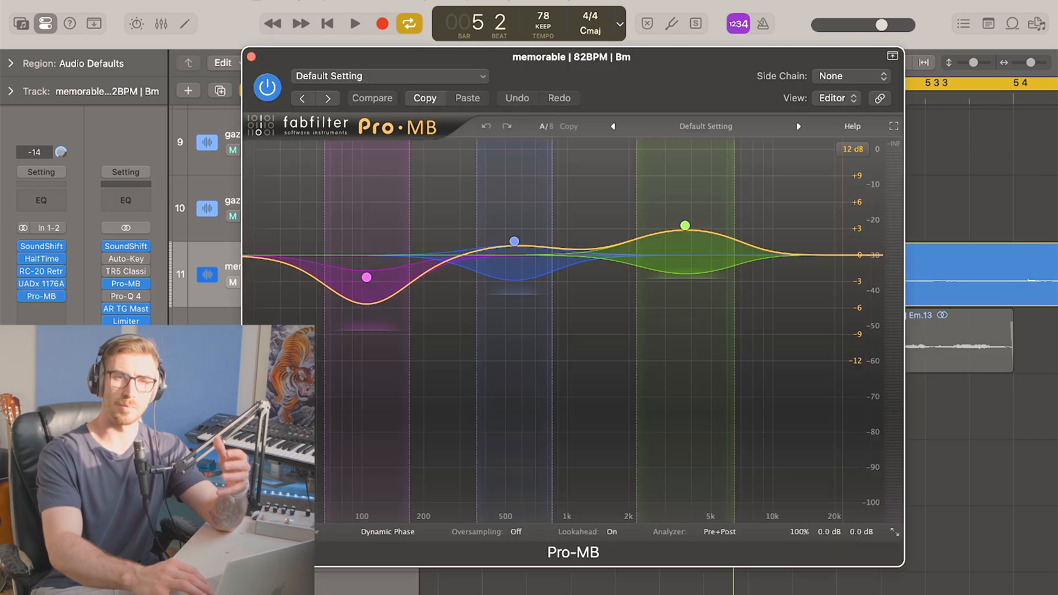
Review the mid and high bands of Pro-MB on the memorable track, then play the soloed track from the start.
click(513, 242)
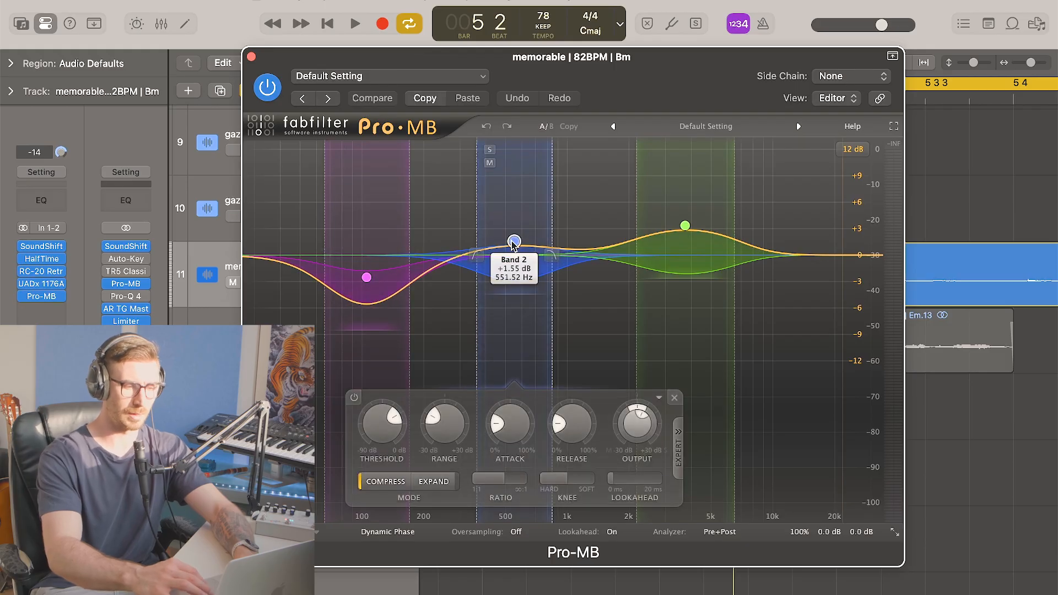
click(684, 227)
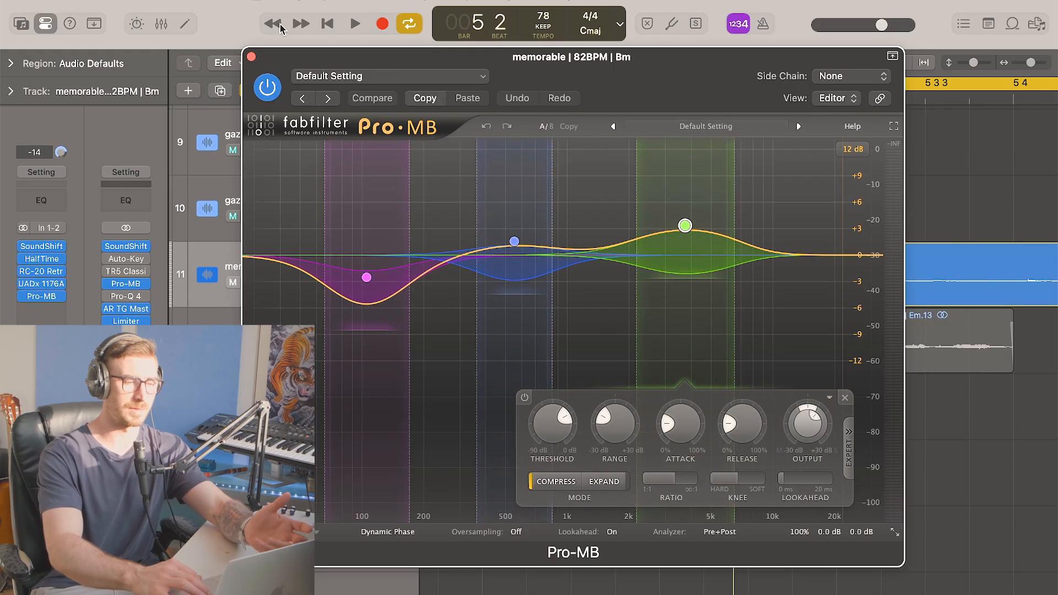
click(252, 57)
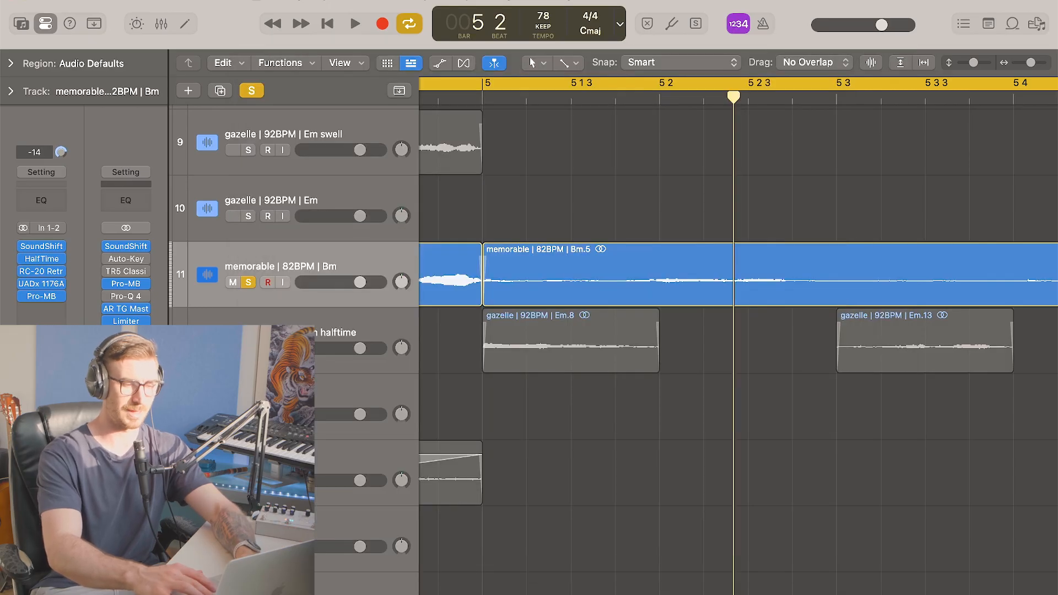
key(Return)
key(space)
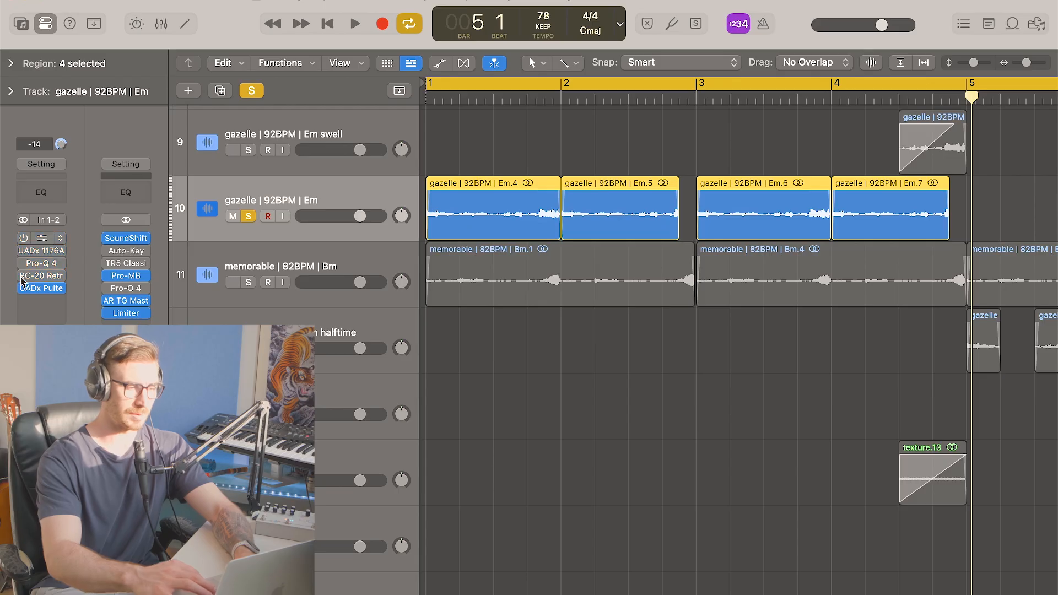
Play the soloed gazelle | 92BPM | Em track from the start with all its plug-ins bypassed.
scroll(498, 184, up, 2)
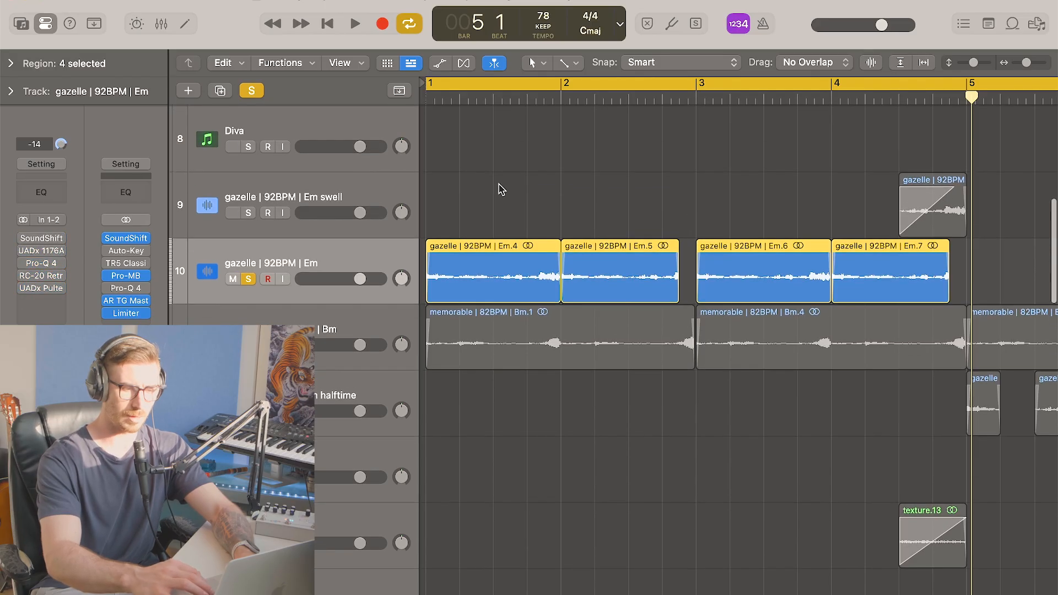
scroll(498, 182, up, 6)
scroll(498, 185, up, 1)
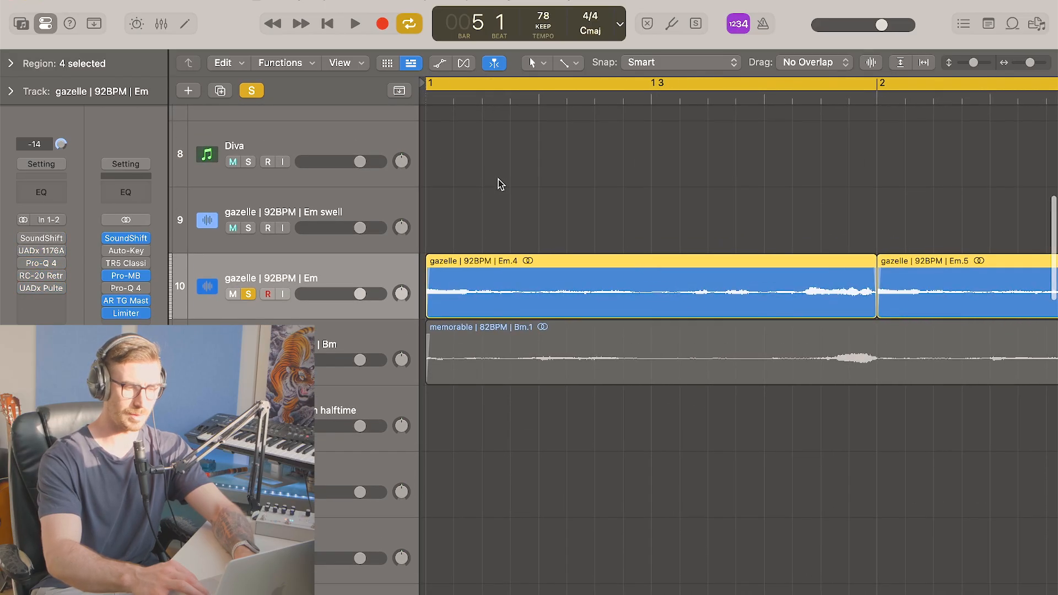
key(space)
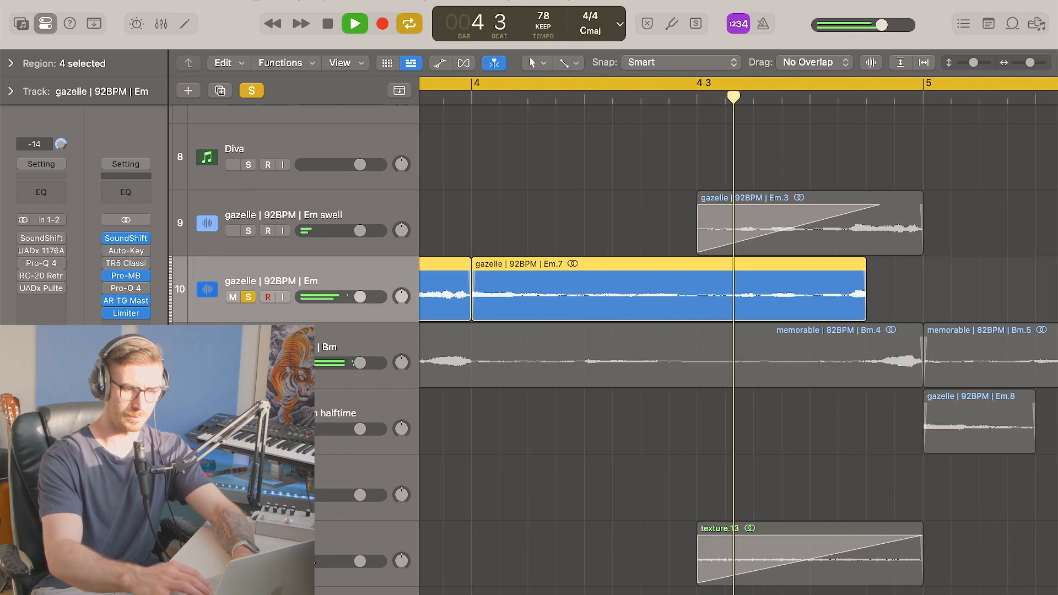
key(space)
Turn the gazelle | 92BPM | Em plug-ins back on, solo the memorable track alongside it, and play both together.
scroll(585, 220, down, 3)
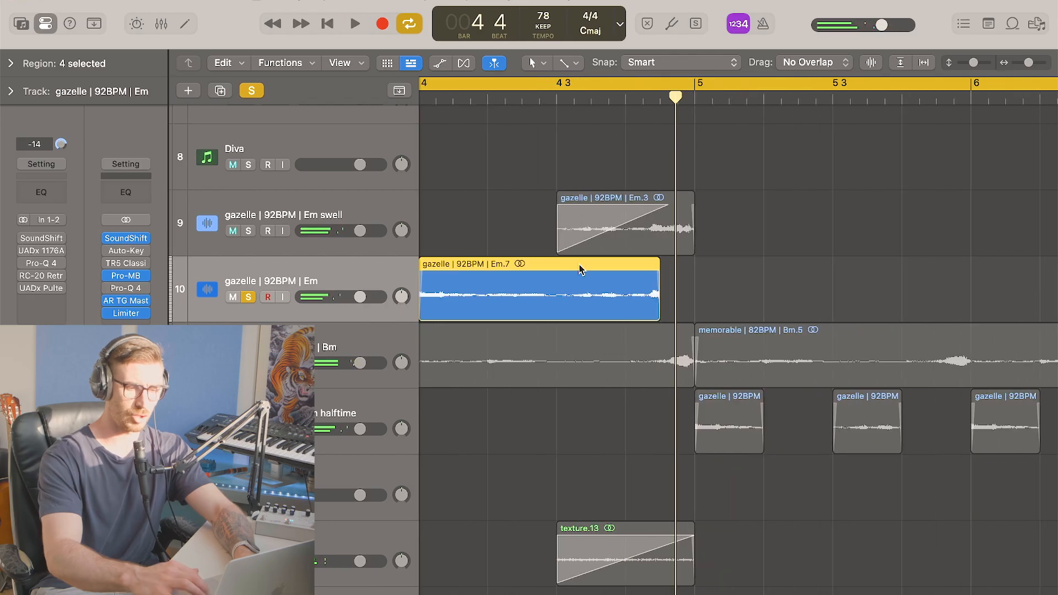
scroll(579, 269, left, 10)
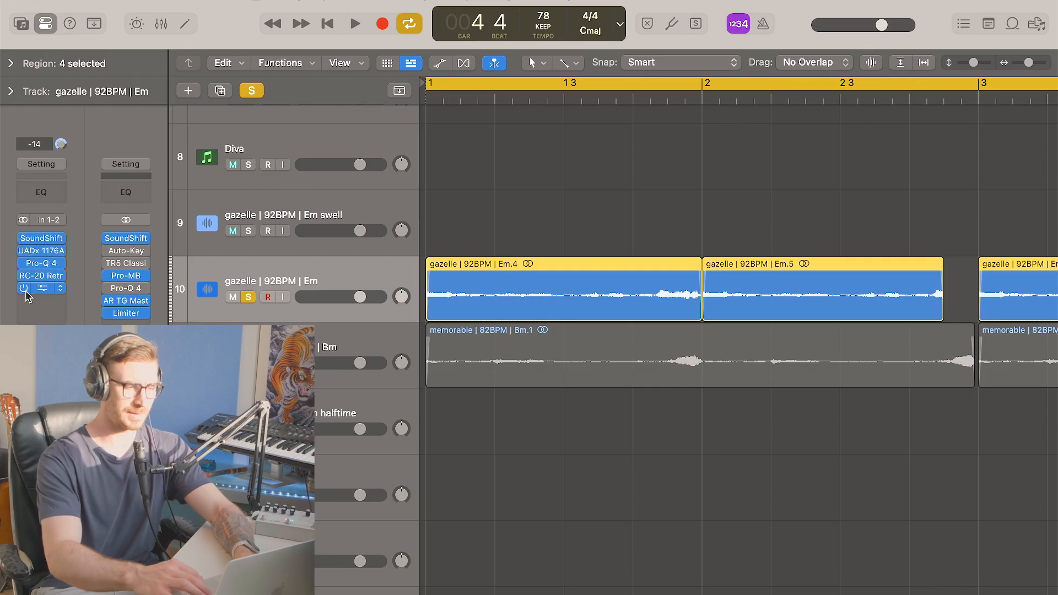
click(341, 332)
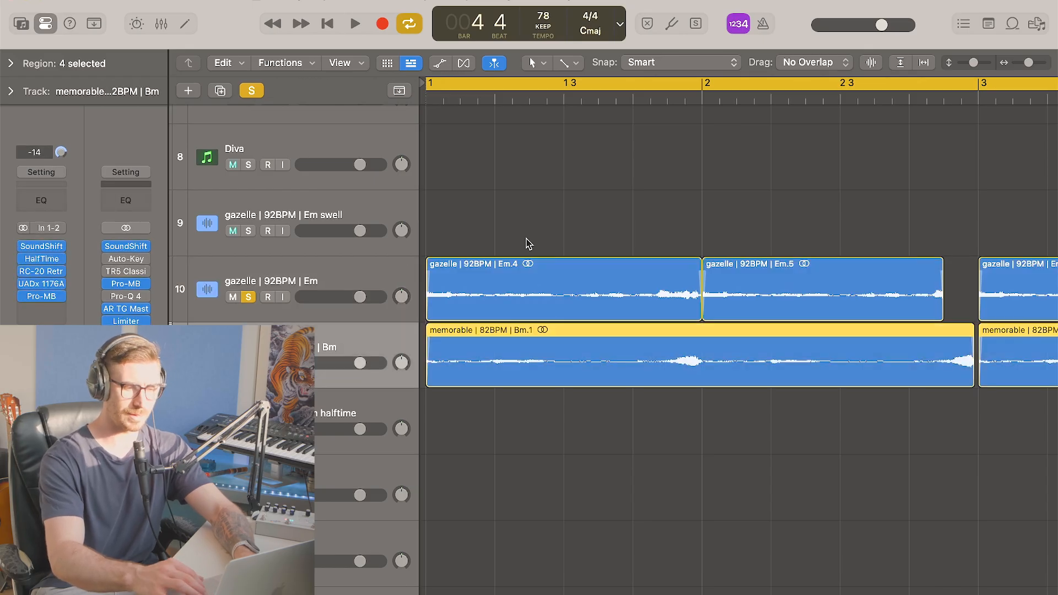
scroll(528, 244, up, 5)
click(534, 223)
key(space)
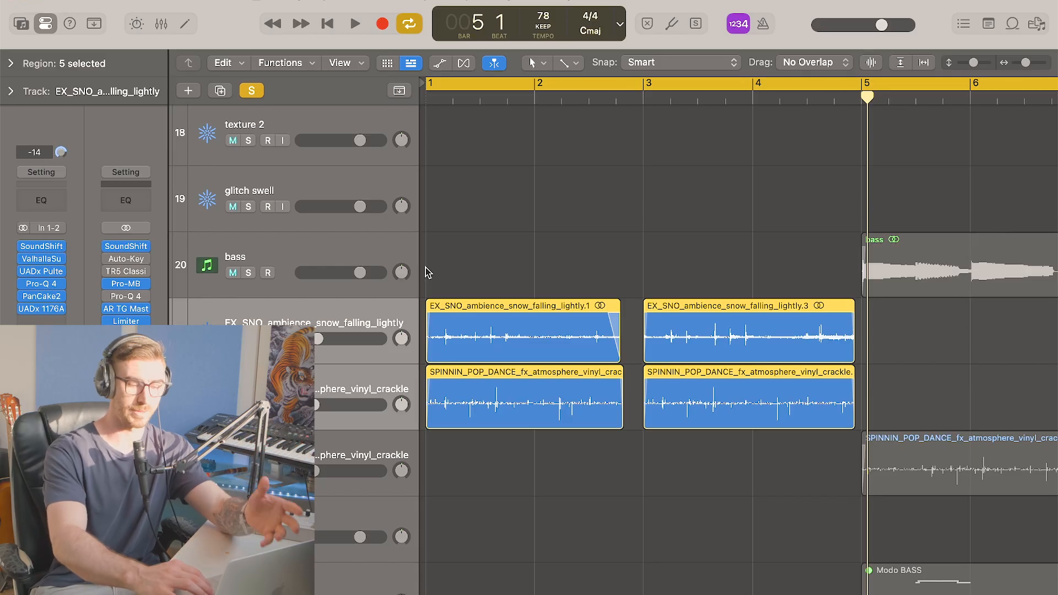
Play the soloed snow-falling ambience and vinyl crackle tracks together from the start, through the gap before bar 3.
scroll(449, 240, up, 1)
scroll(449, 241, up, 2)
click(449, 241)
key(Return)
key(space)
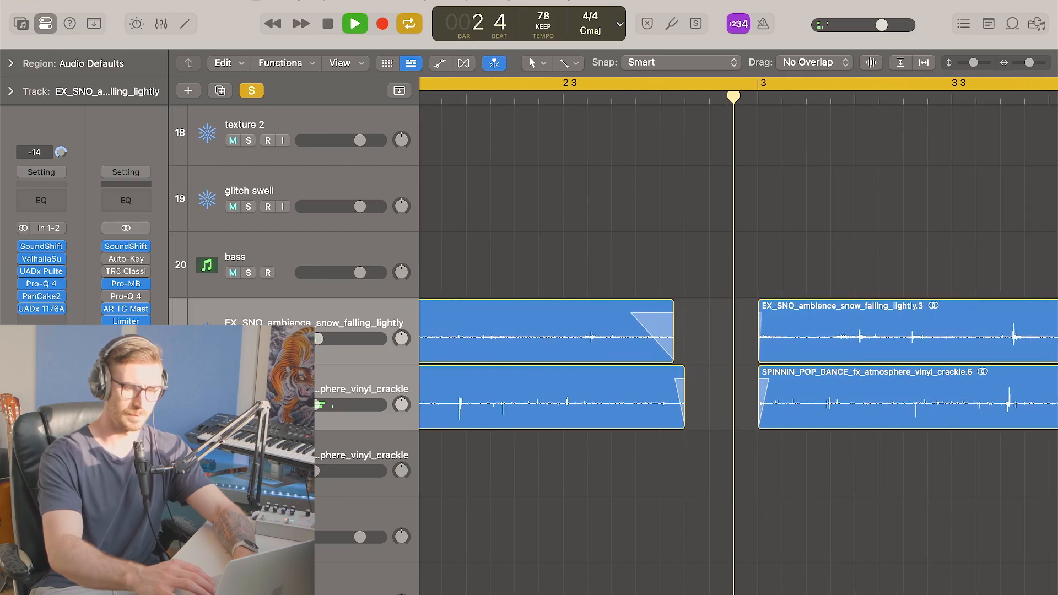
key(space)
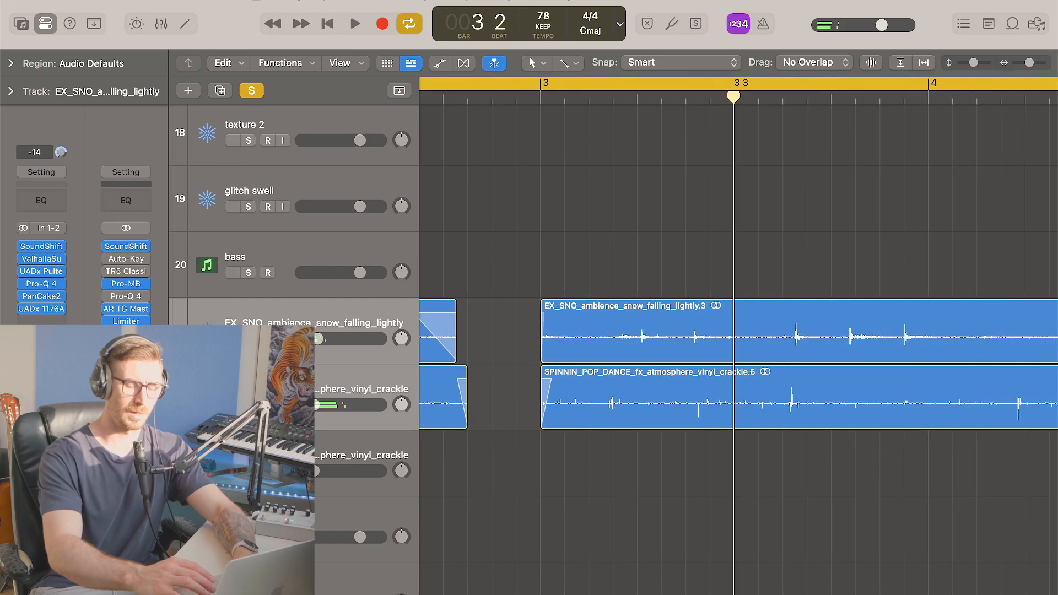
Examine the fades and the gap before bar 3 in the snow ambience and vinyl crackle regions.
scroll(627, 329, down, 2)
scroll(693, 347, up, 3)
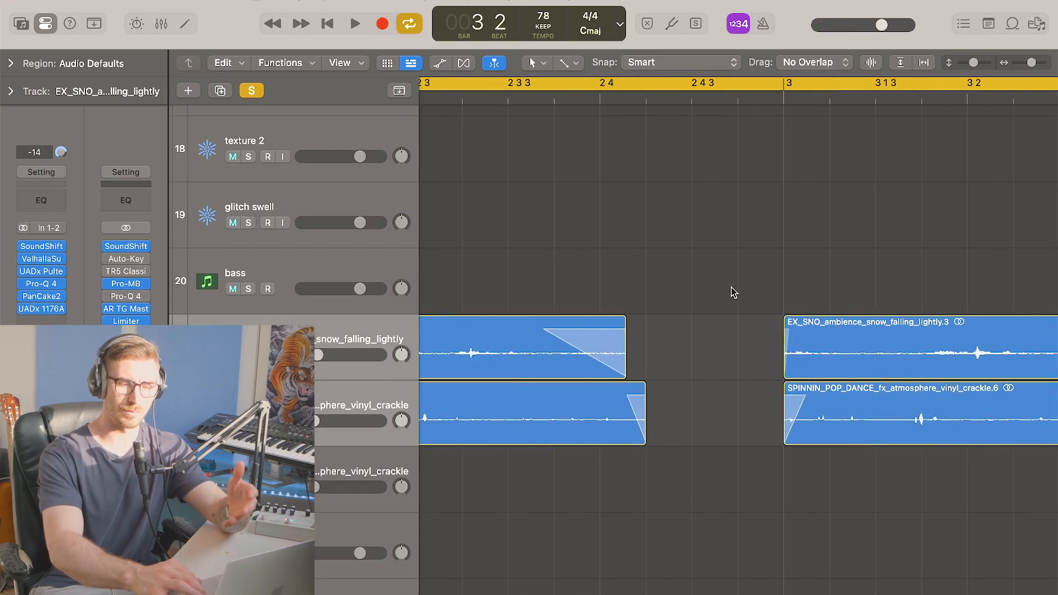
scroll(698, 446, down, 3)
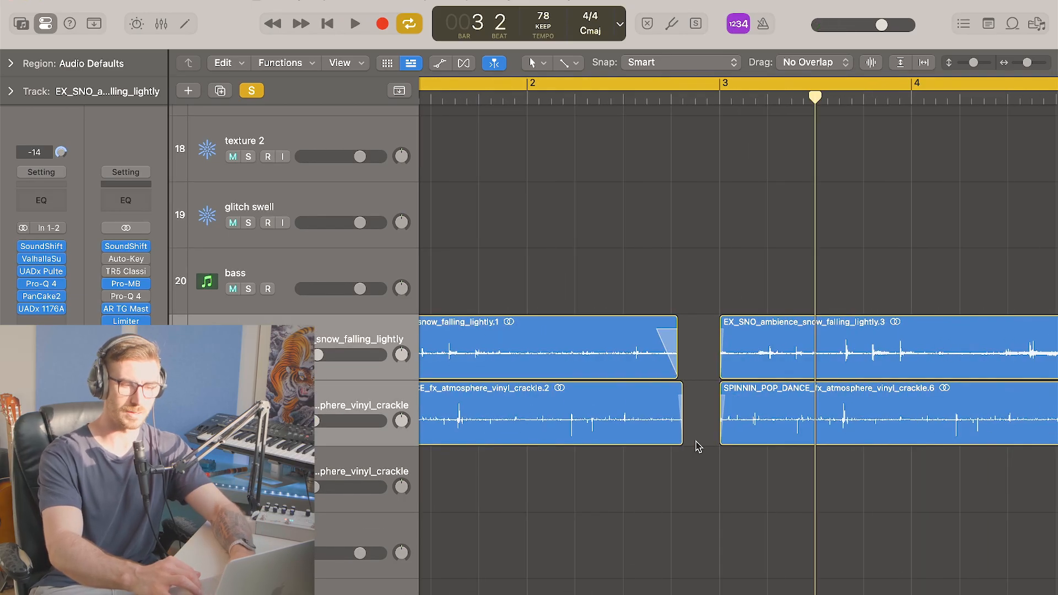
Solo only the gazelle | 92BPM | Em swell track and focus on its region leading into bar 5.
scroll(697, 444, up, 10)
scroll(655, 225, down, 3)
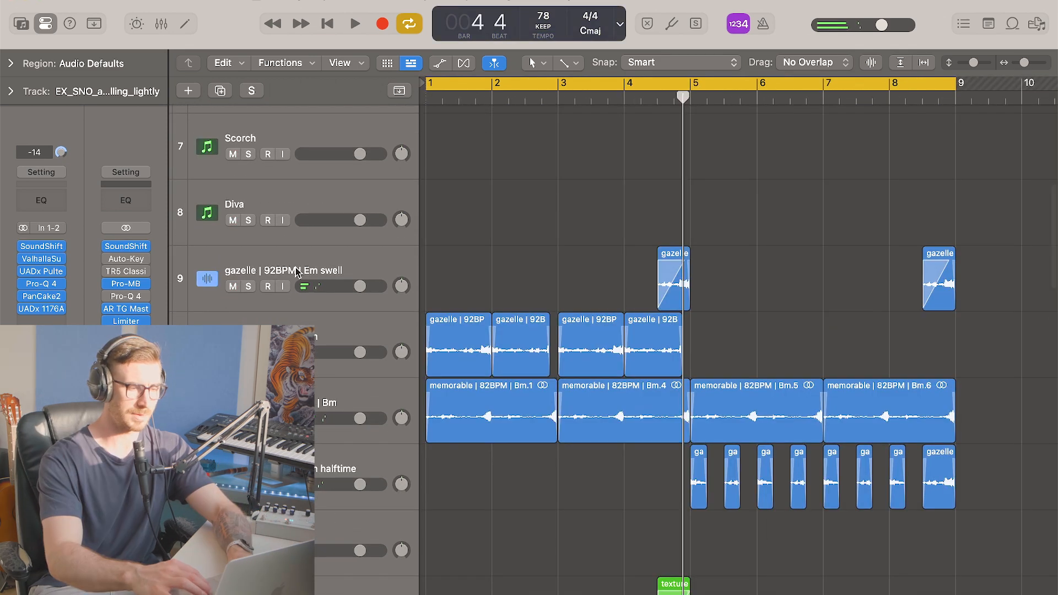
click(298, 272)
key(s)
scroll(553, 253, up, 4)
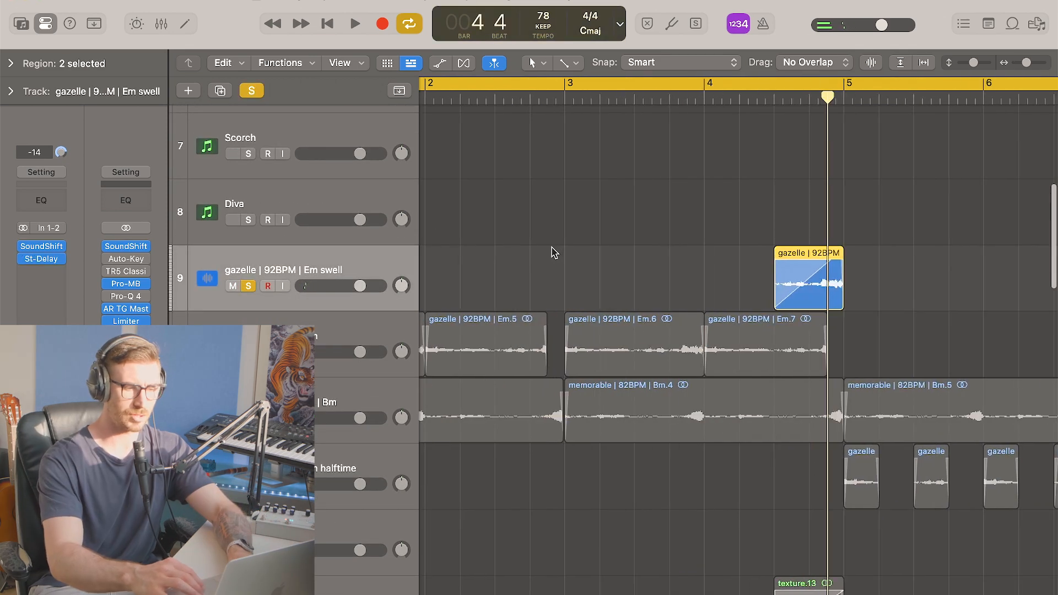
scroll(553, 252, right, 5)
scroll(531, 243, left, 2)
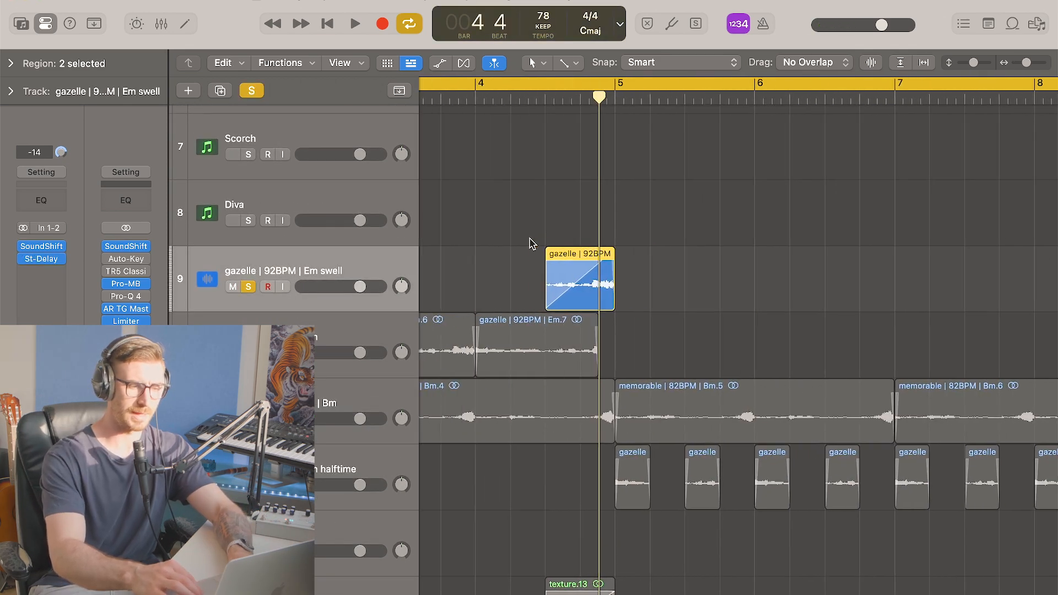
Try playing the swell track together with the soloed gazelle | 92BPM | Em track from the start.
scroll(531, 243, up, 4)
shift+click(415, 313)
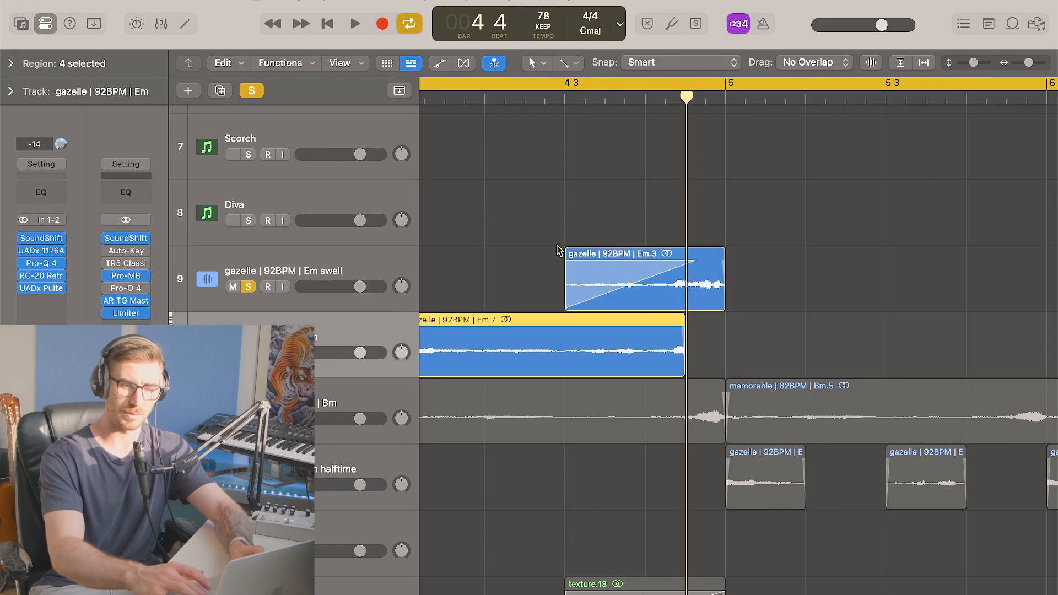
key(Return)
key(space)
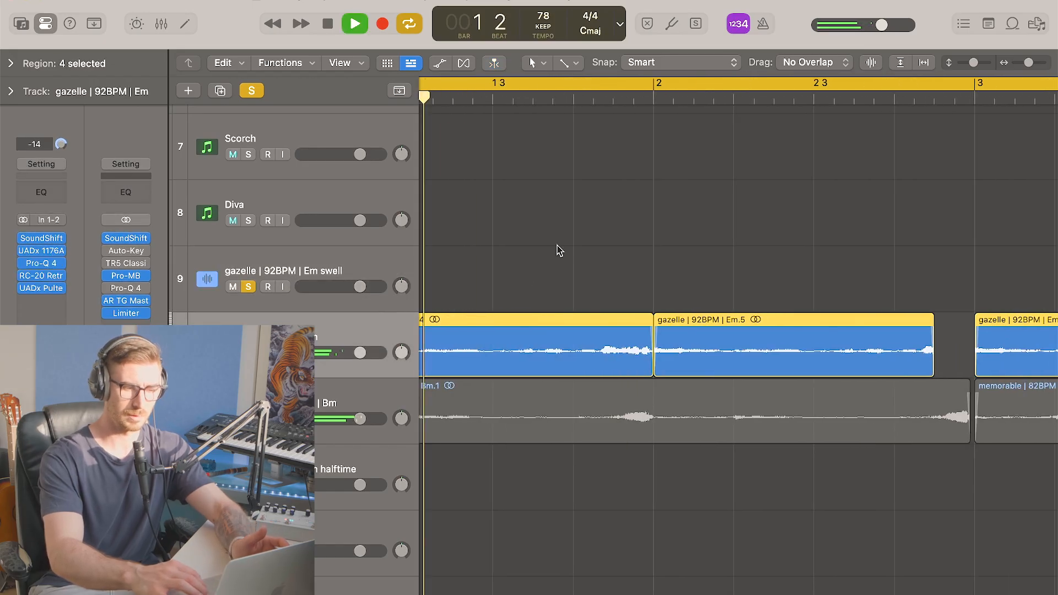
Solo only the swell track, turn cycle mode off, and play its region from bar 4 into bar 5.
scroll(548, 249, right, 10)
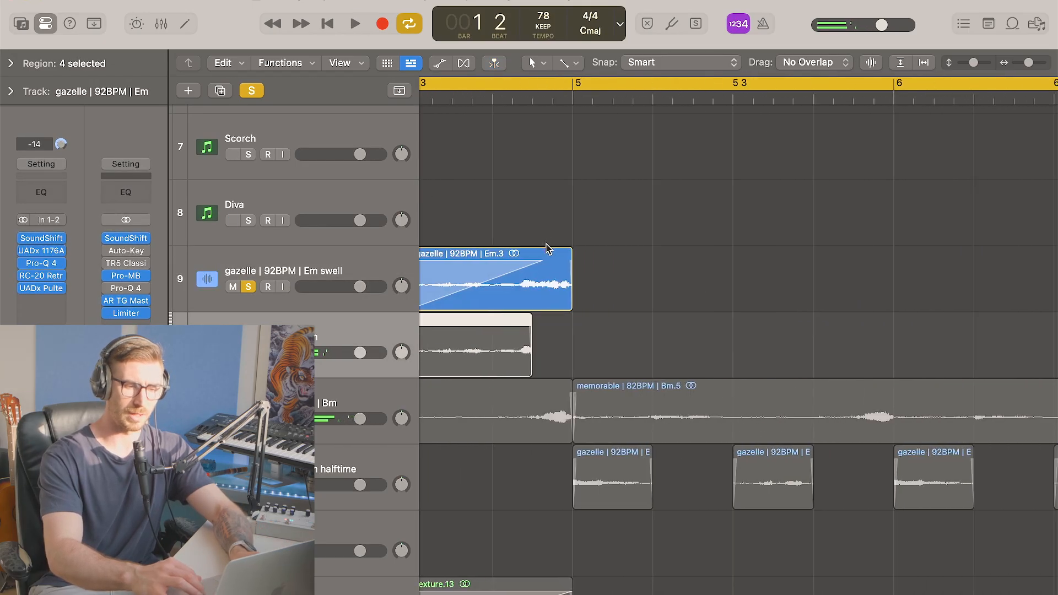
click(276, 269)
scroll(507, 169, left, 3)
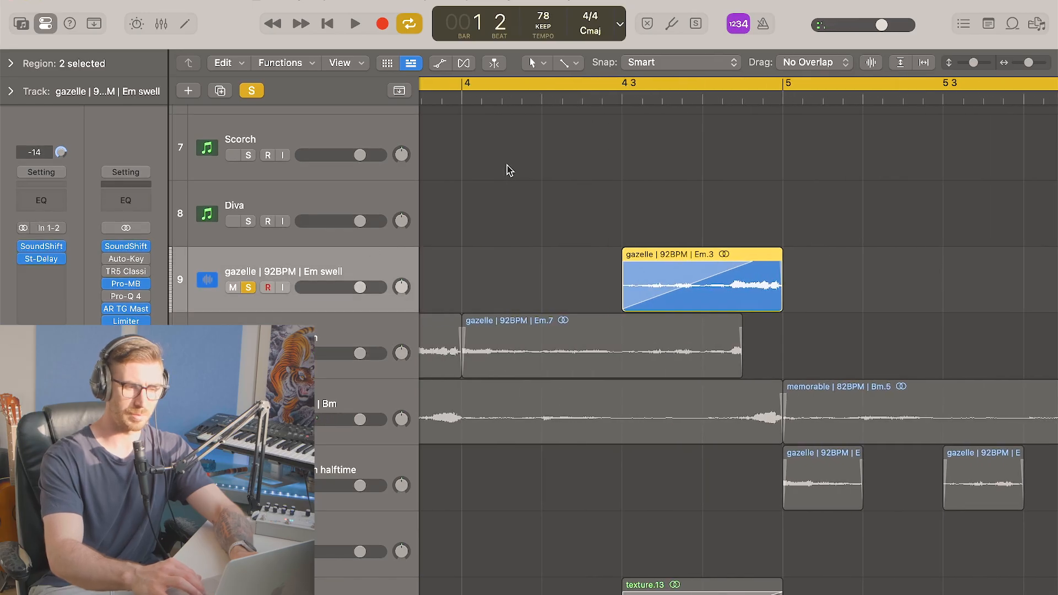
key(c)
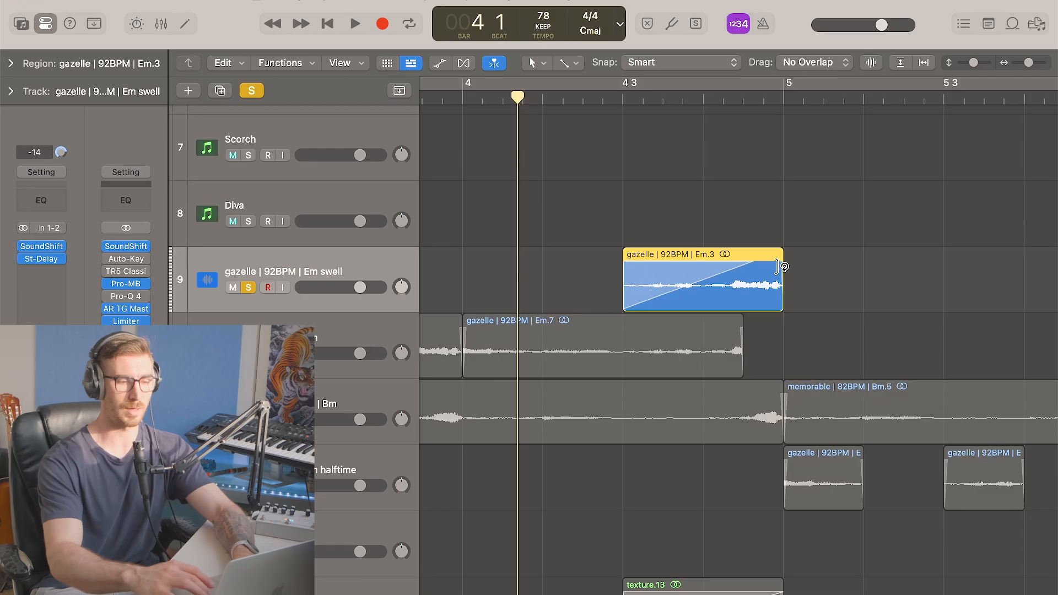
key(space)
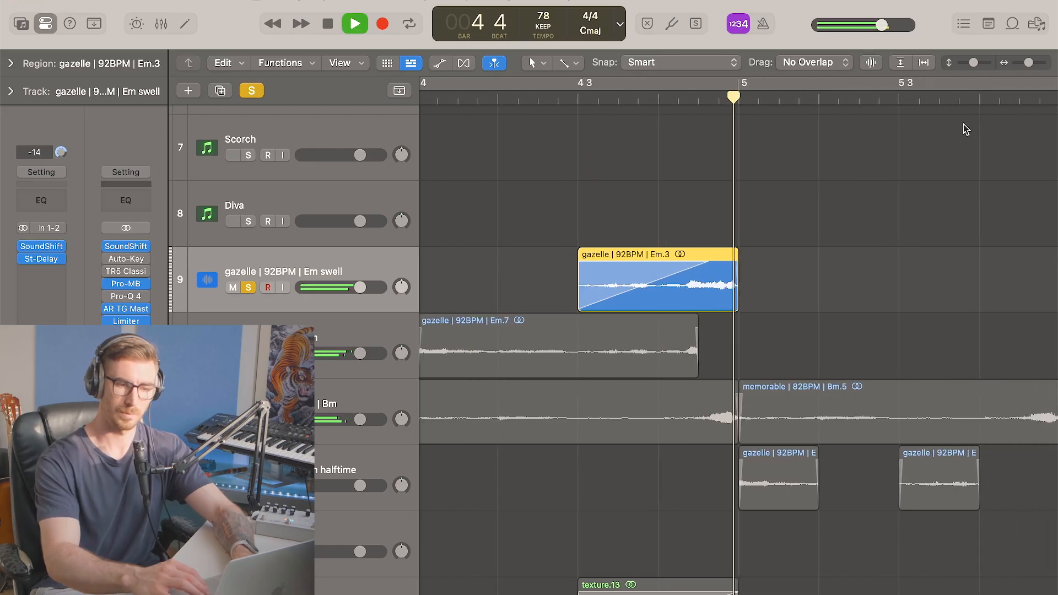
key(space)
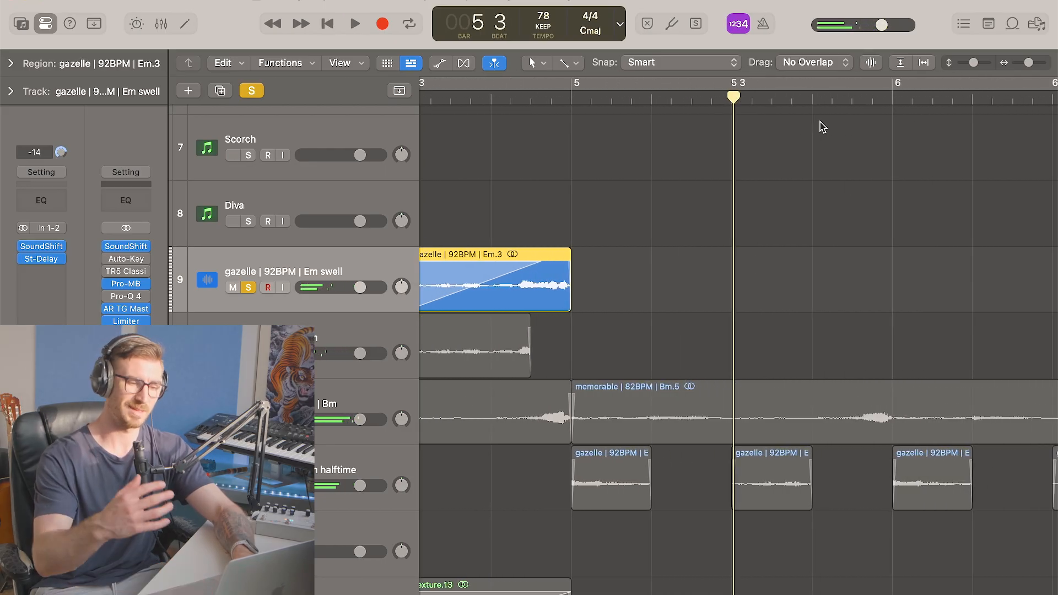
Solo the texture track instead of the swell and play its fade-in region leading into bar 5.
scroll(508, 397, left, 5)
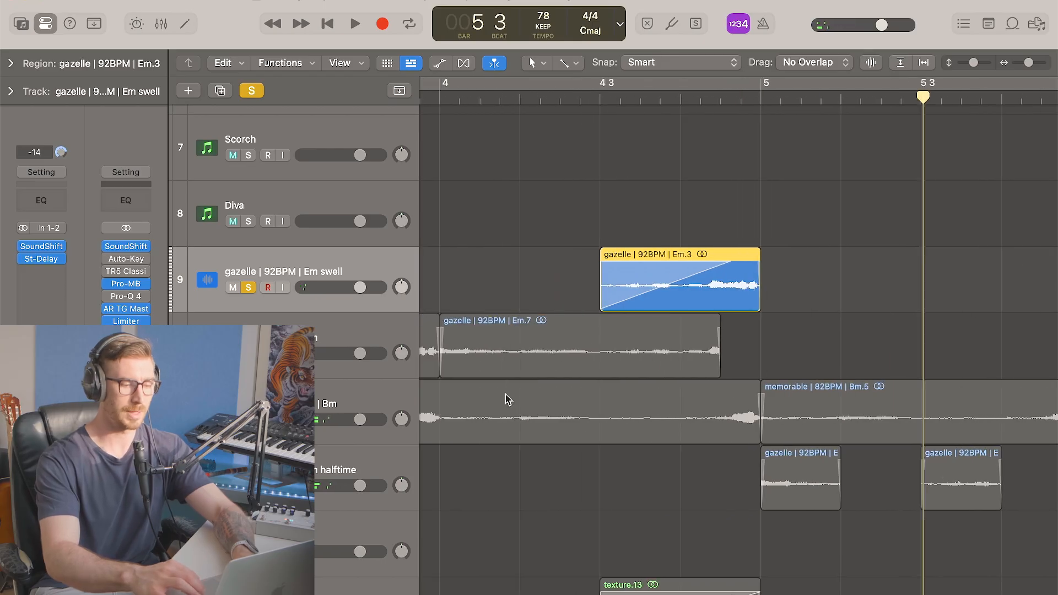
scroll(503, 403, down, 2)
scroll(502, 403, down, 1)
click(340, 544)
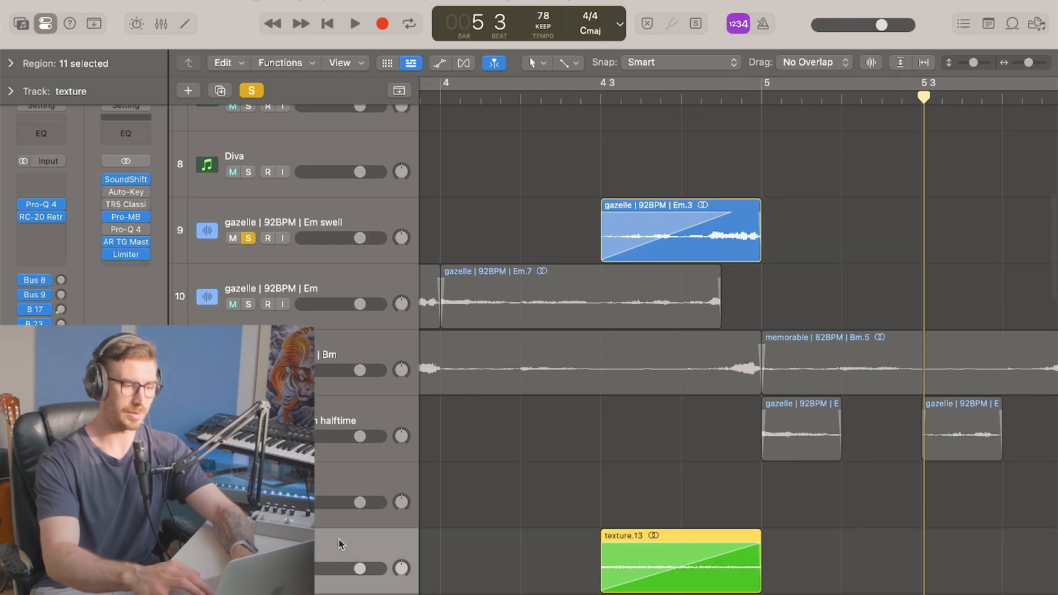
click(249, 238)
scroll(574, 267, down, 5)
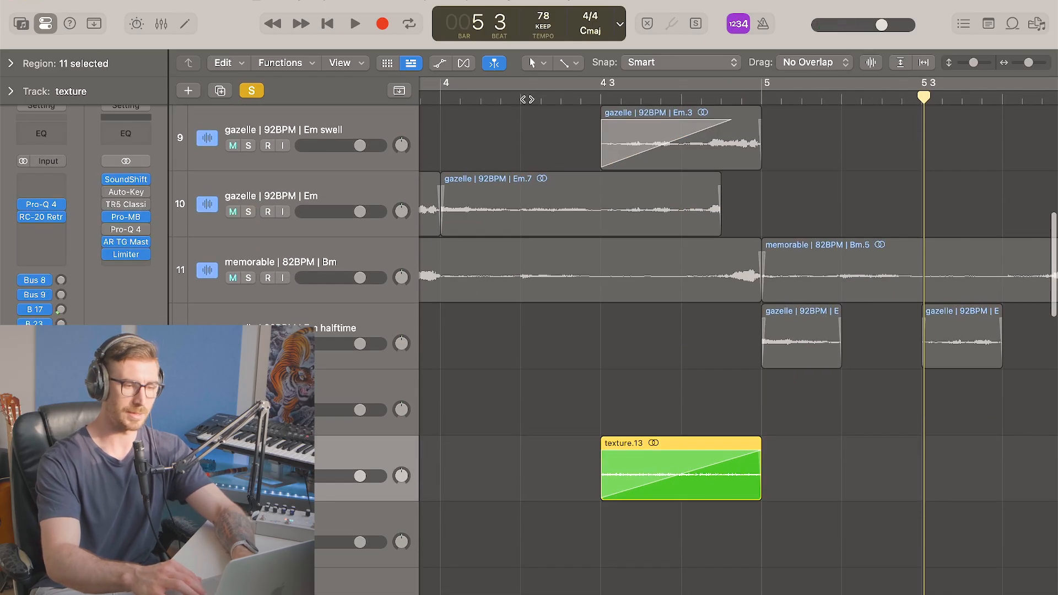
key(space)
scroll(1005, 215, left, 2)
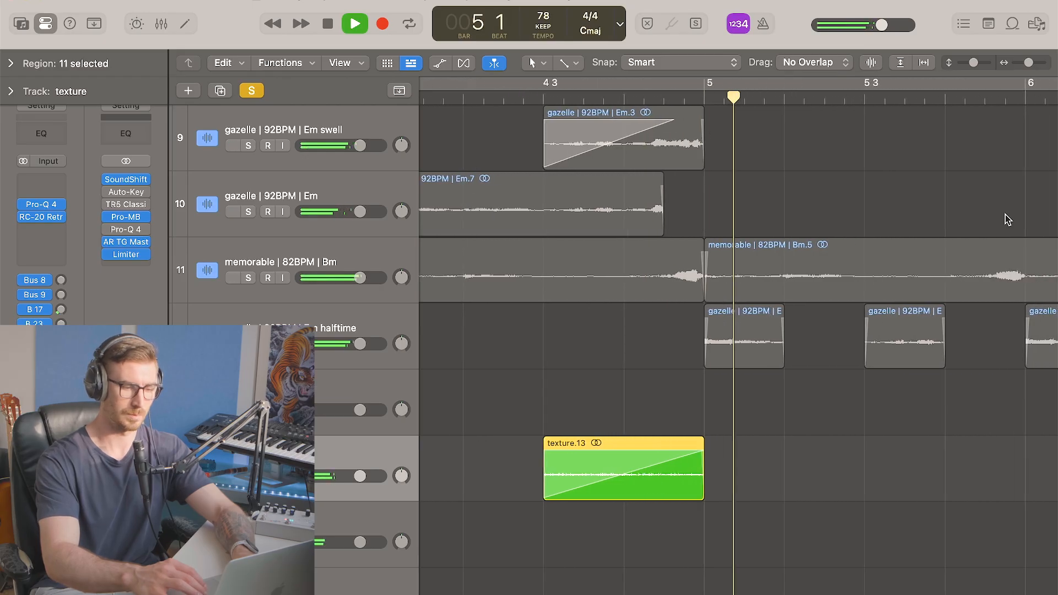
key(space)
Clear the solo and play the full arrangement through the transition into bar 5.
click(250, 143)
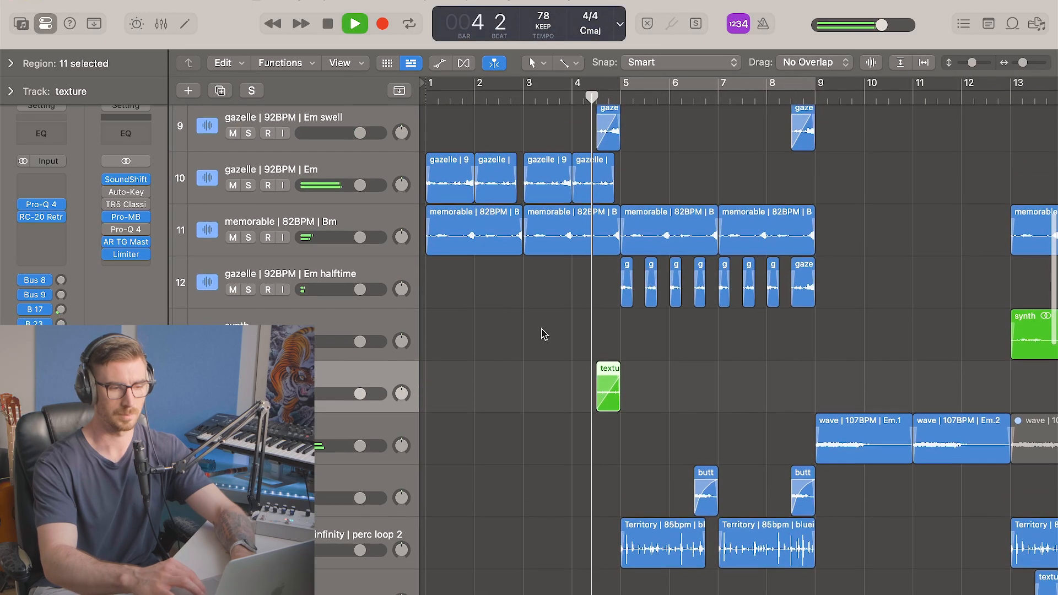
scroll(542, 331, up, 3)
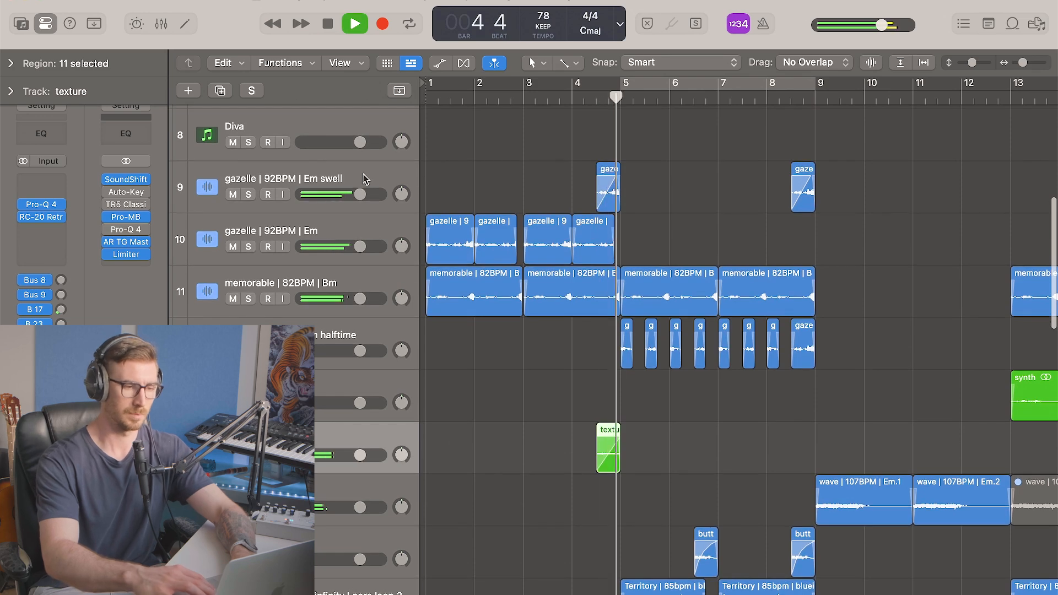
click(508, 185)
scroll(513, 187, down, 5)
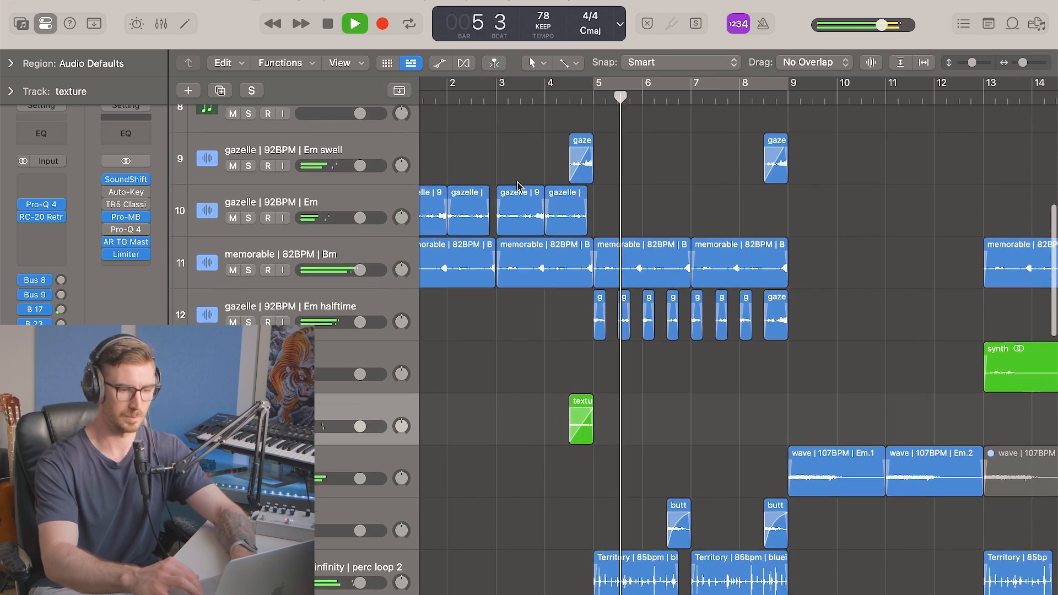
Follow the full arrangement's playback through bars 5 to 8 across the gazelle, texture, butterfly, percussion and bass tracks.
scroll(520, 187, down, 2)
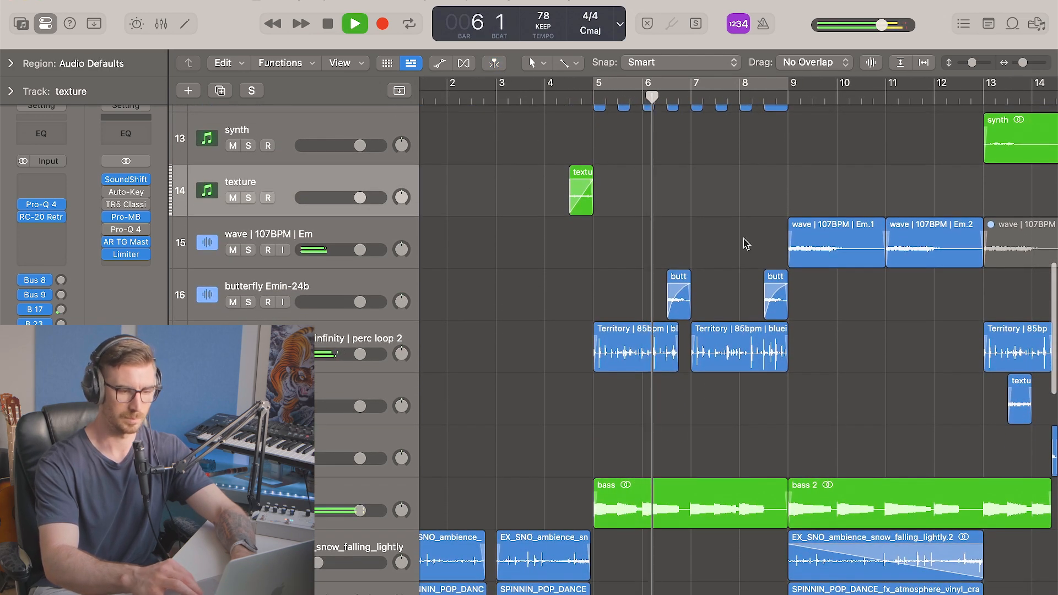
scroll(744, 243, up, 5)
scroll(662, 245, left, 1)
scroll(663, 245, up, 2)
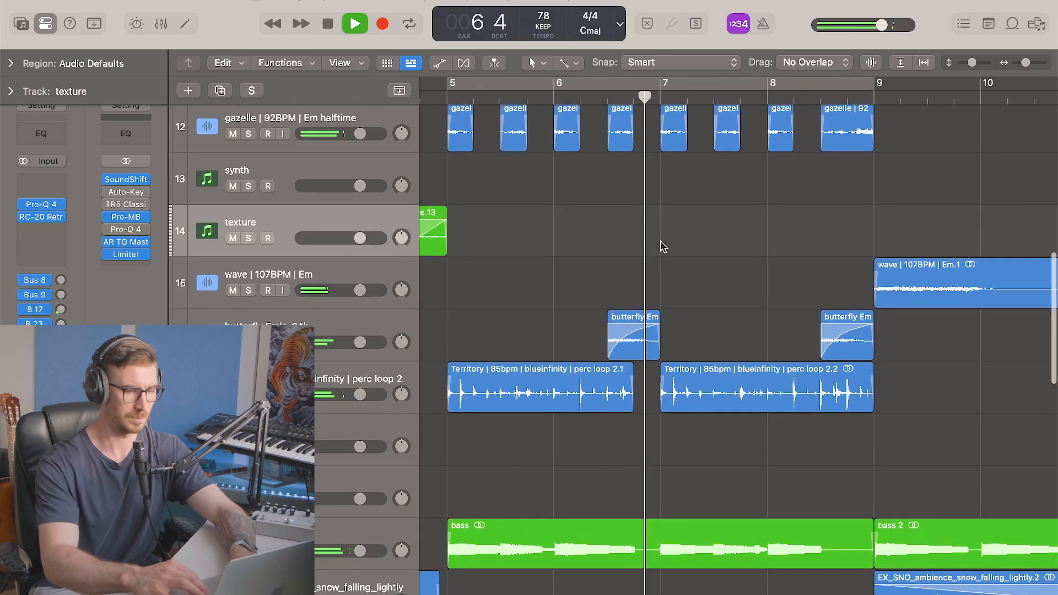
scroll(663, 245, up, 6)
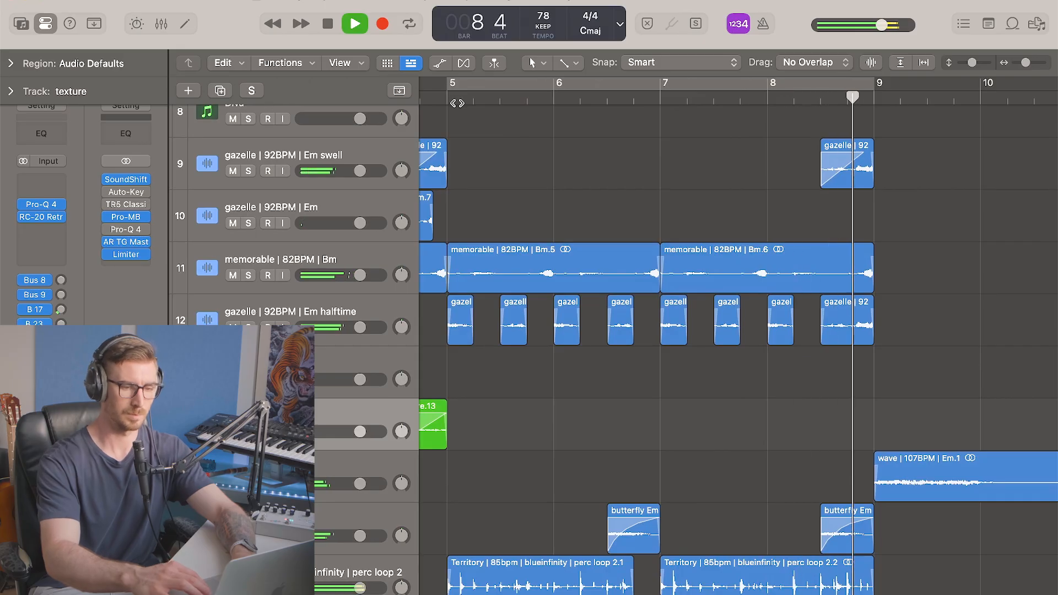
Locate the Modo BASS source track behind the bounced bass and inspect its MODO BASS instrument model.
click(323, 374)
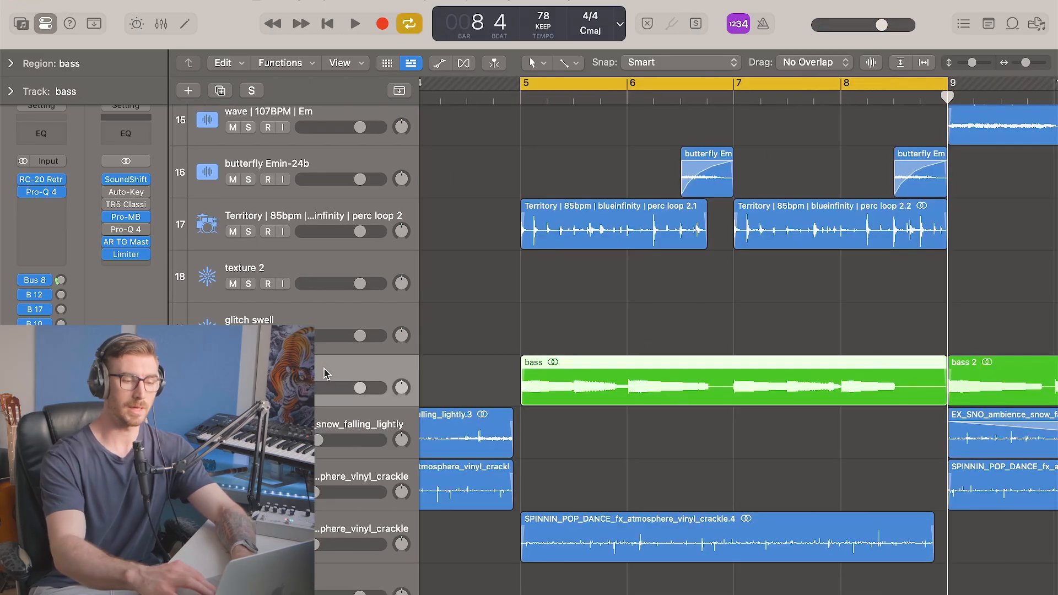
scroll(554, 289, down, 8)
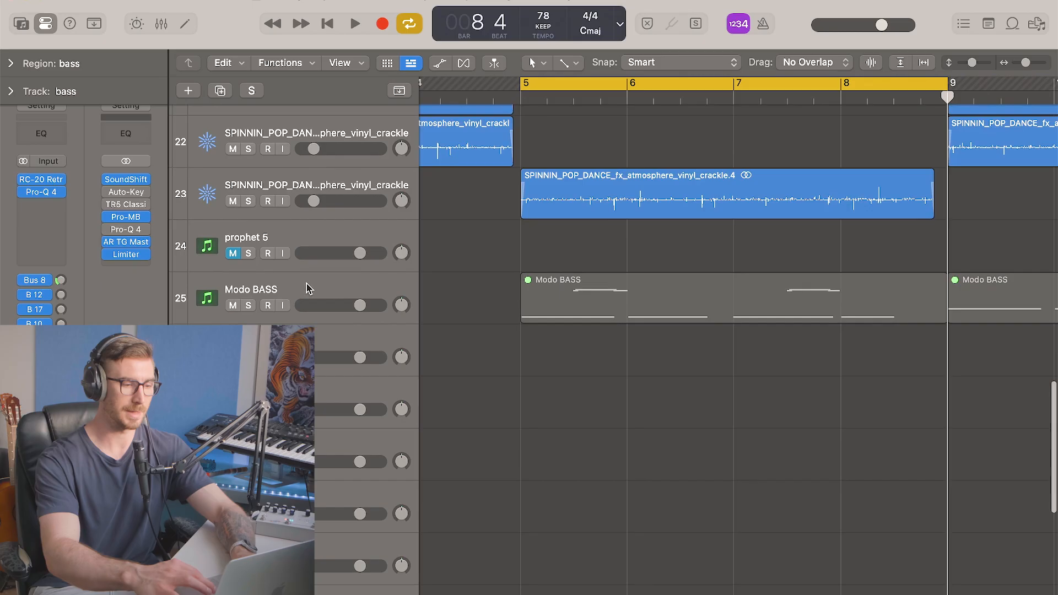
click(307, 289)
click(44, 191)
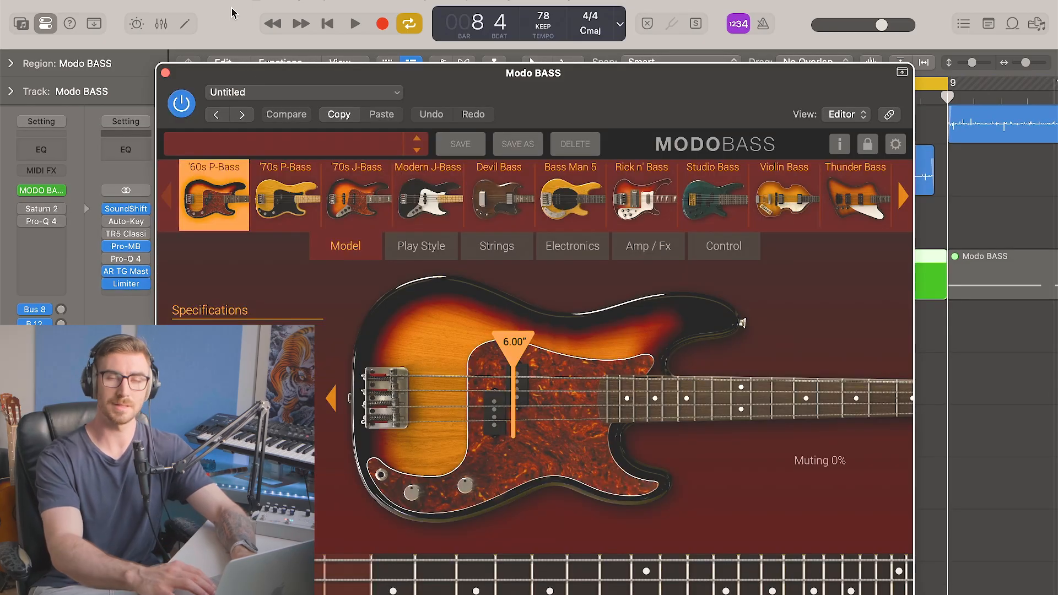
click(165, 73)
Open the Modo BASS region at bar 5 in an enlarged Piano Roll and play its notes soloed.
double_click(567, 274)
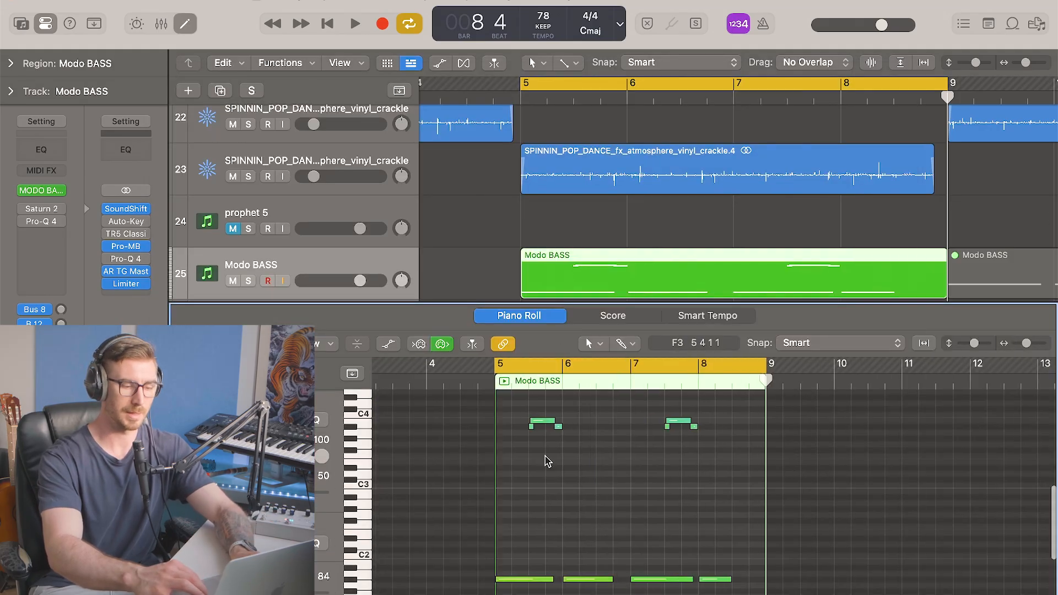
key(ctrl+s)
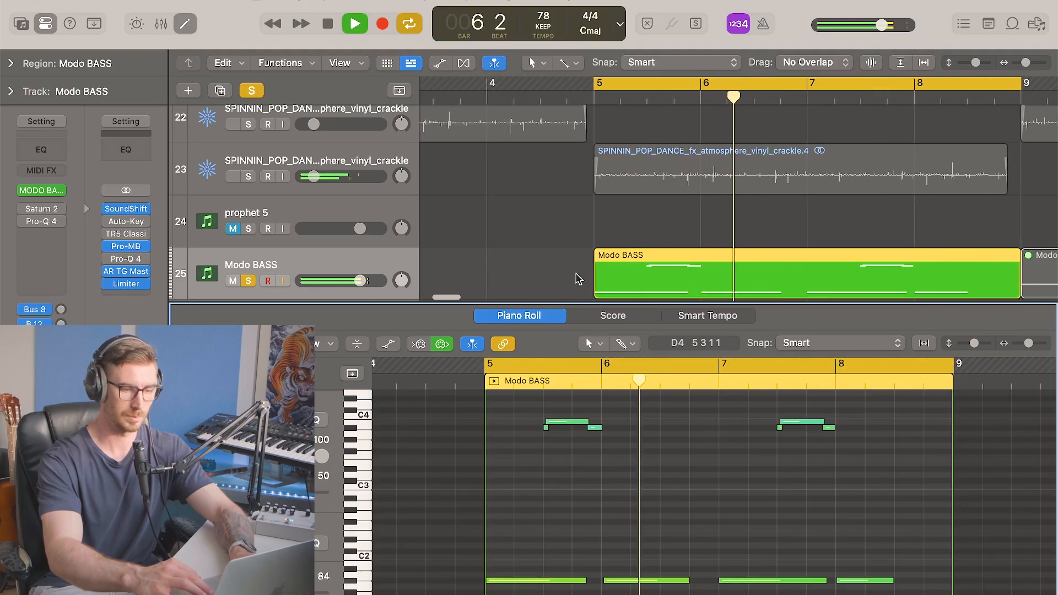
drag(585, 303, 584, 174)
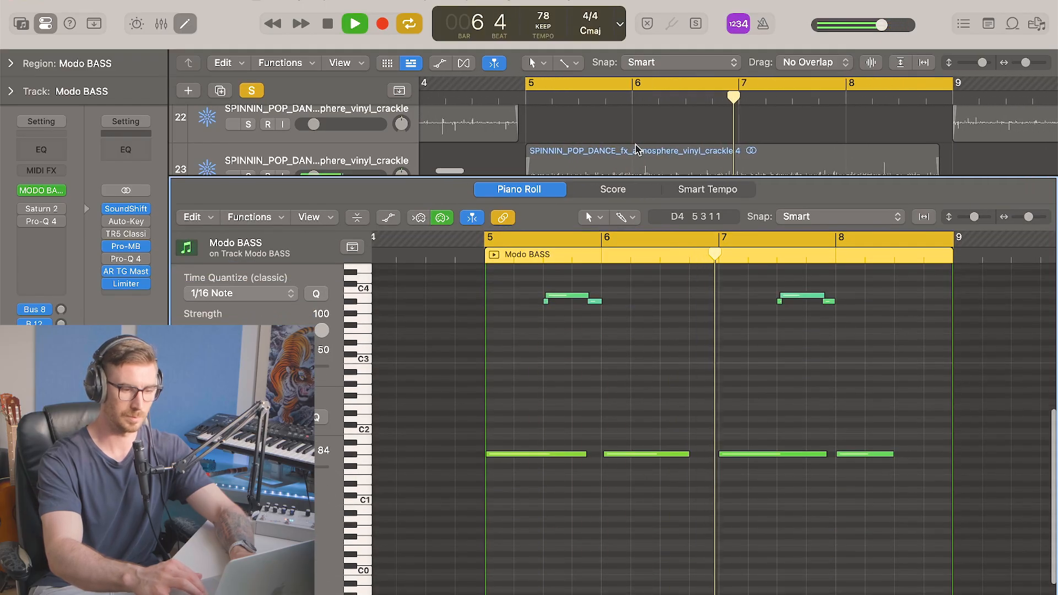
scroll(637, 150, down, 2)
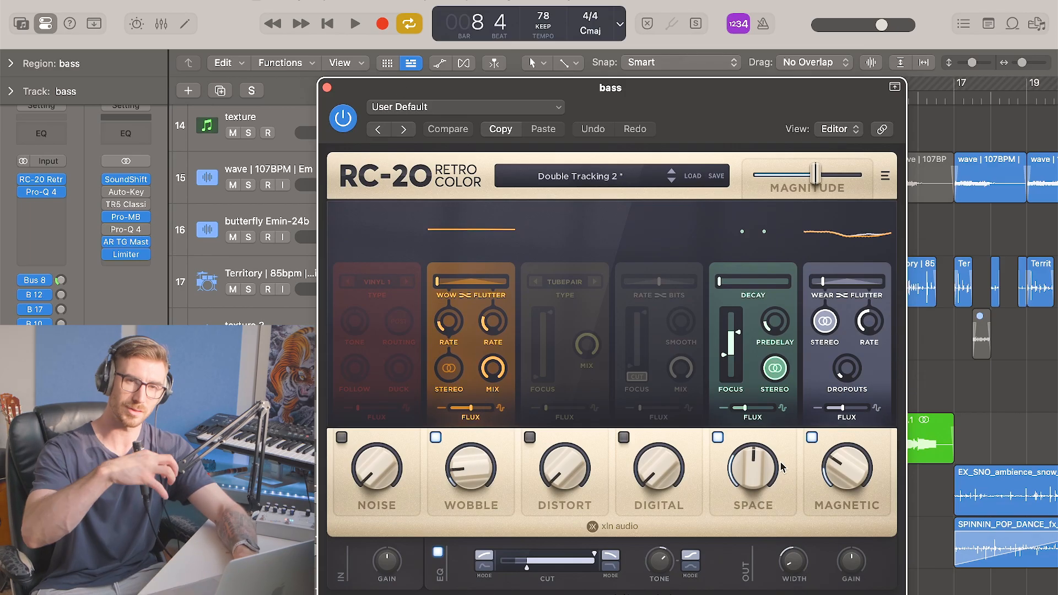
Check the bounced bass track's RC-20 Retro Color and Pro-Q 4 effects, playing the mix with the EQ curve open.
click(327, 87)
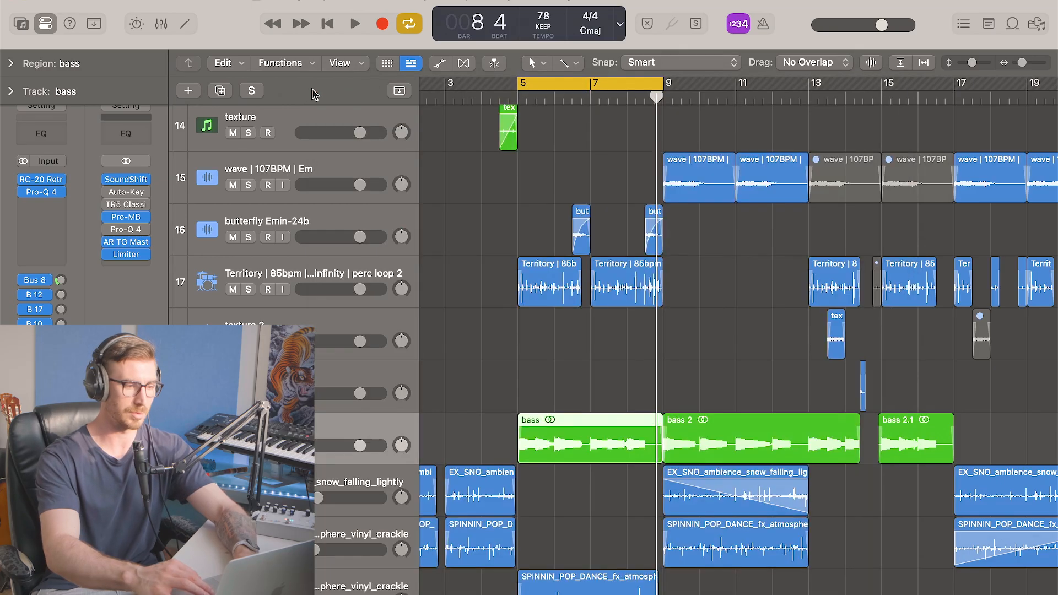
click(47, 198)
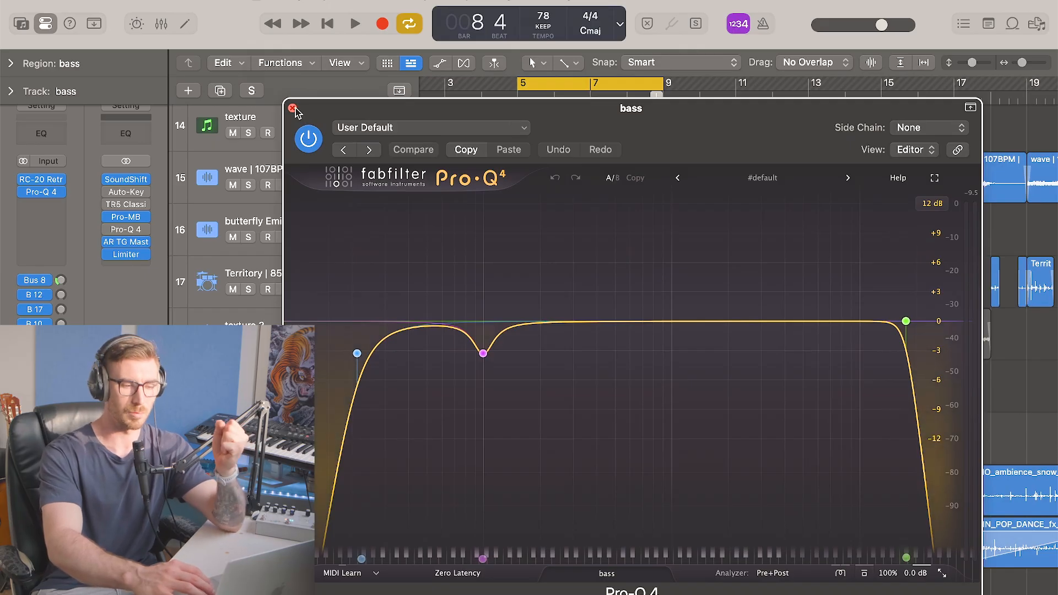
key(space)
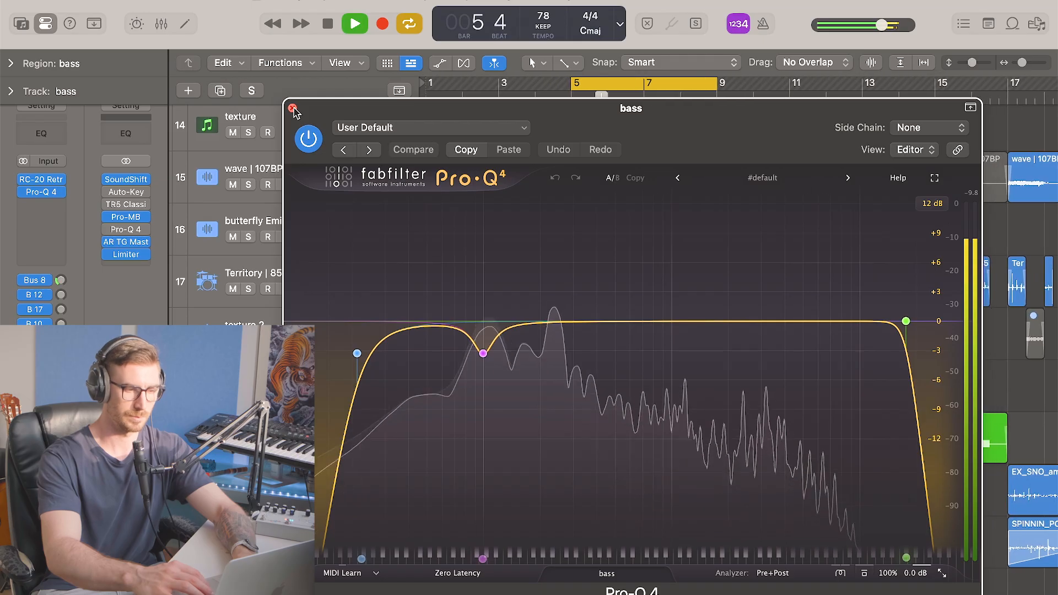
click(292, 109)
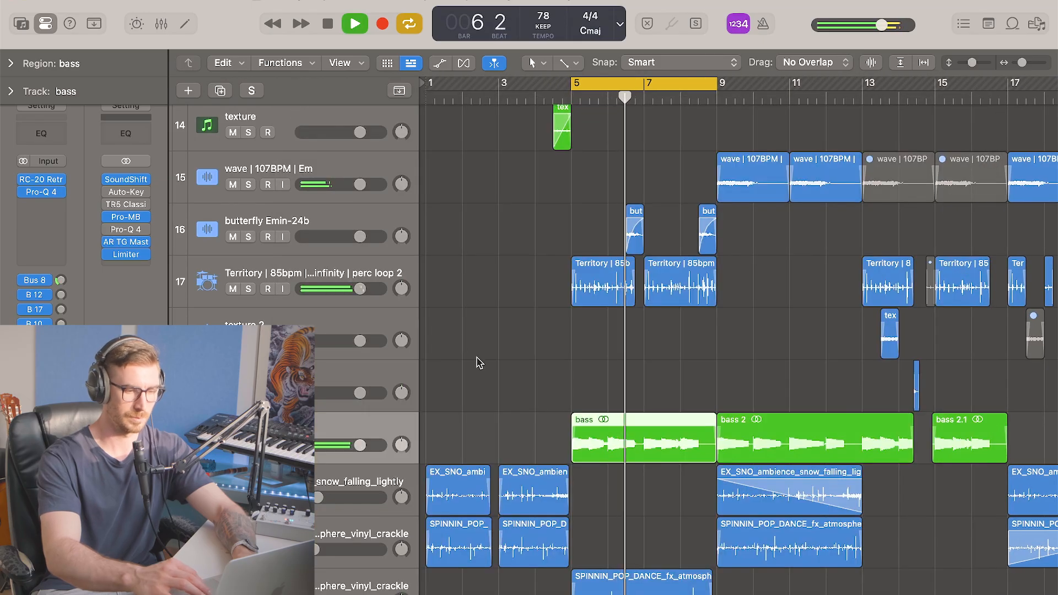
Play the full mix over the bar 5 to 8 cycle with the butterfly, percussion and bass regions in view.
click(507, 363)
scroll(507, 364, up, 5)
scroll(506, 364, right, 3)
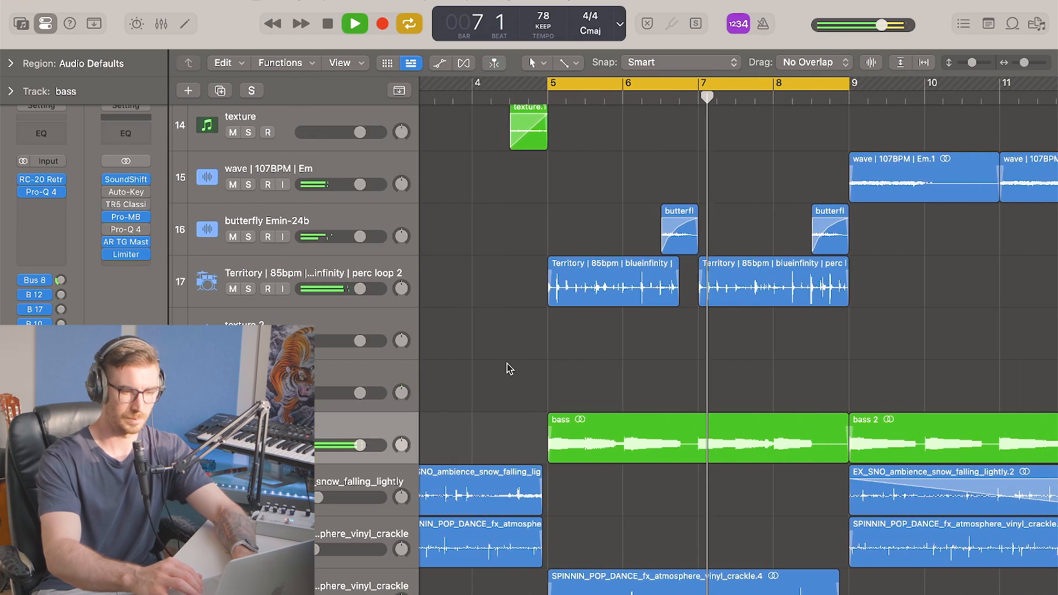
scroll(508, 368, down, 1)
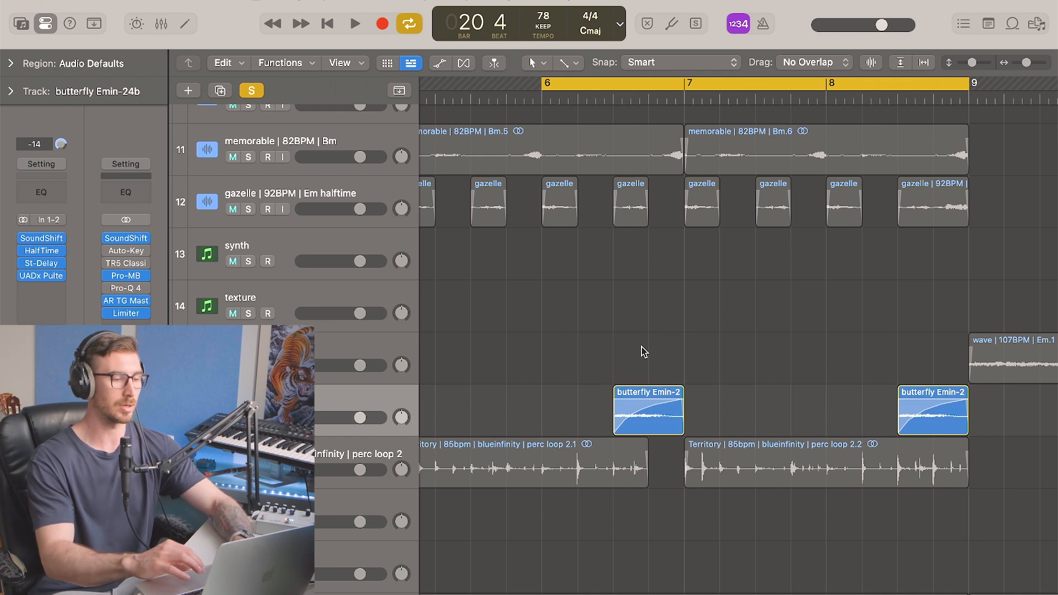
Inspect the HalfTime effect settings on the butterfly Emin-24b track.
click(48, 253)
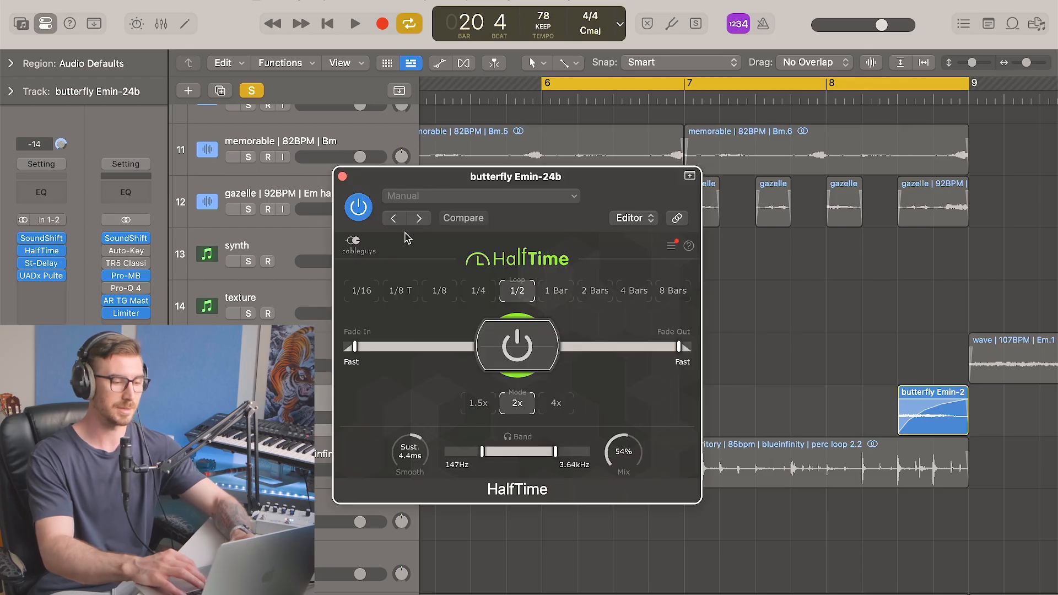
drag(398, 177, 420, 181)
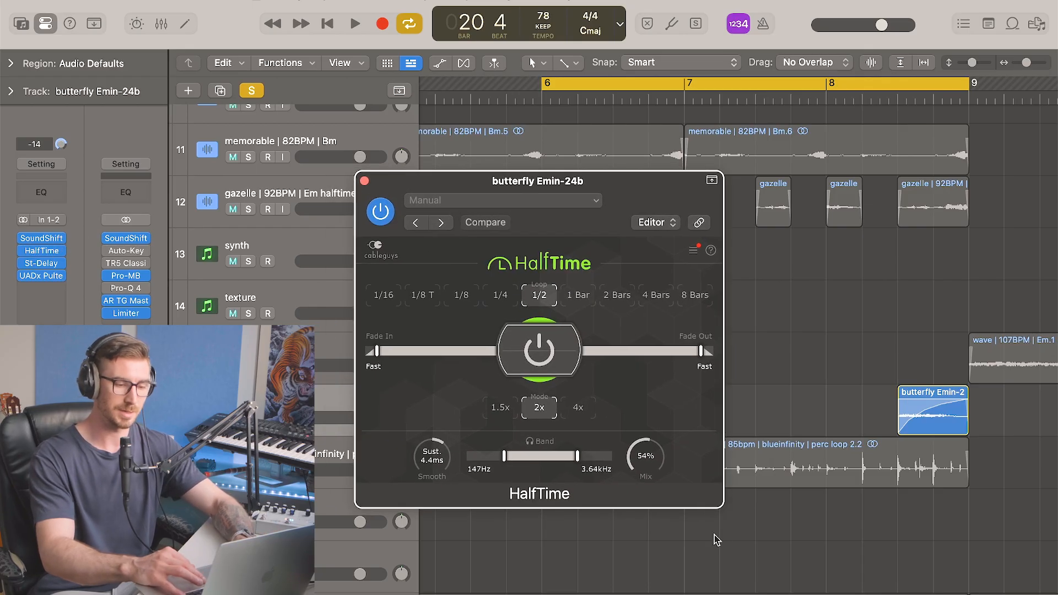
click(365, 181)
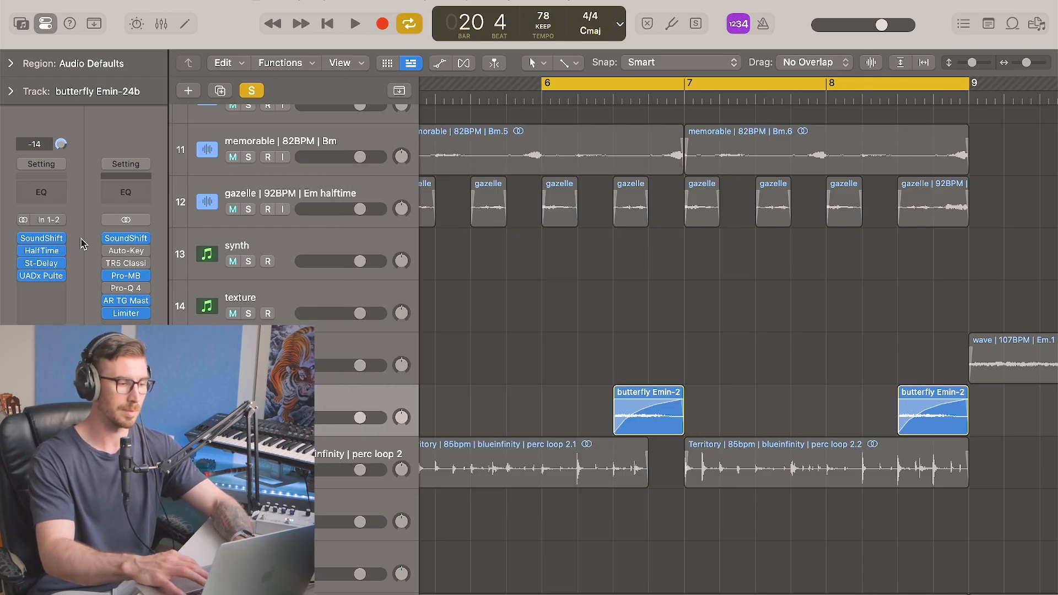
Inspect the stereo delay and the UADx Pulte effect on the butterfly Emin-24b track.
click(47, 263)
click(342, 177)
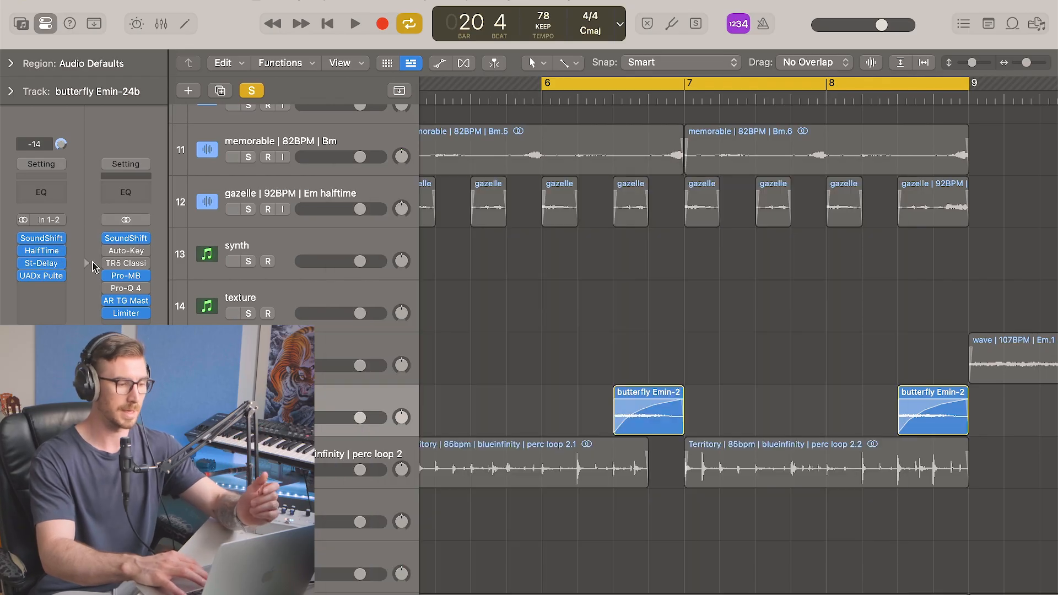
click(49, 277)
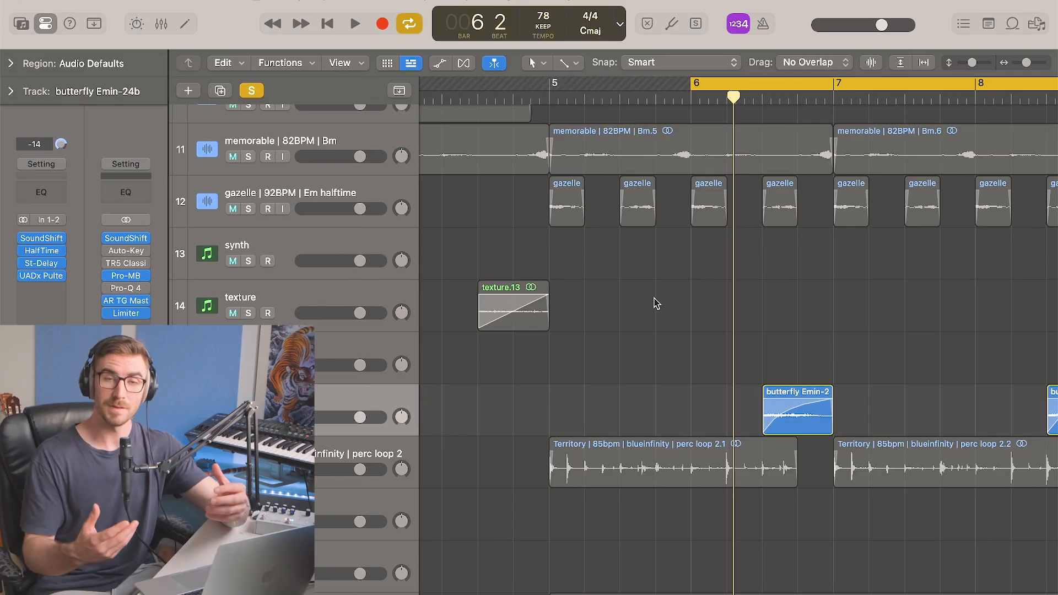
click(46, 266)
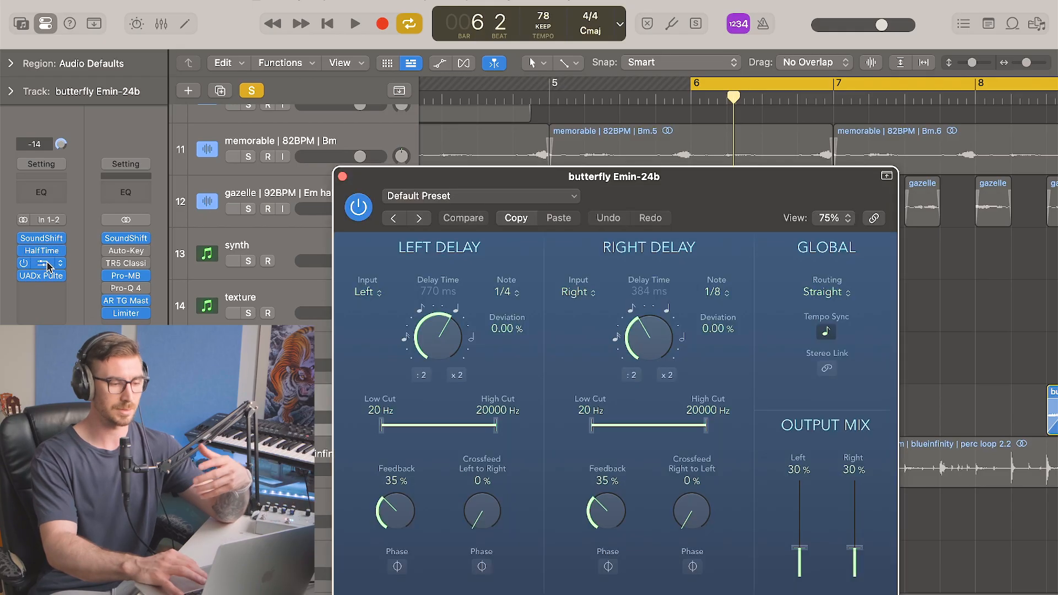
click(343, 178)
scroll(644, 356, down, 2)
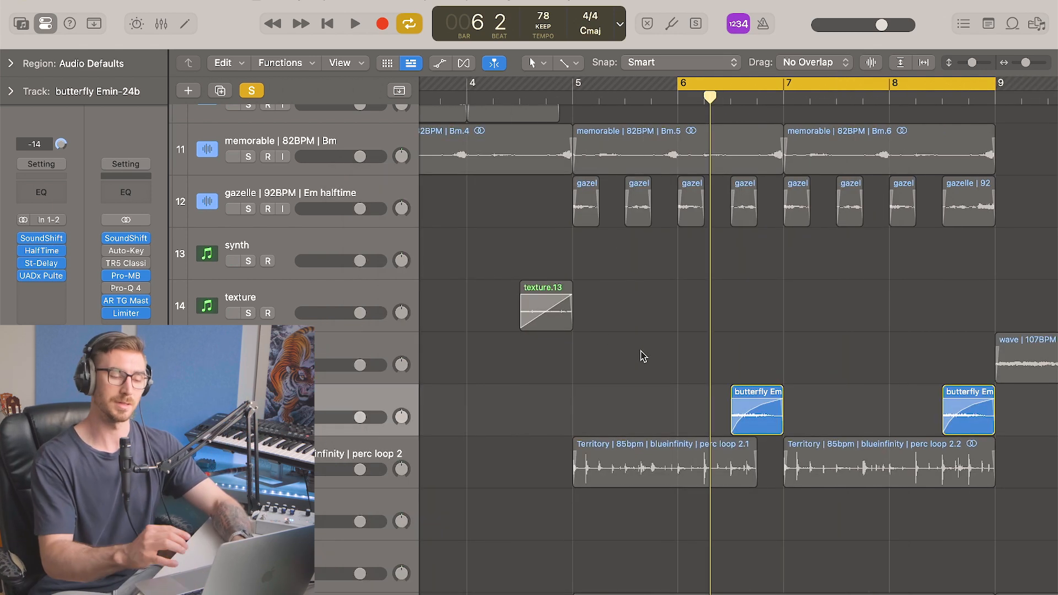
Clear the solo and play the butterfly swells in the full mix over the bar 6 to 8 cycle.
click(252, 90)
key(space)
scroll(826, 259, up, 2)
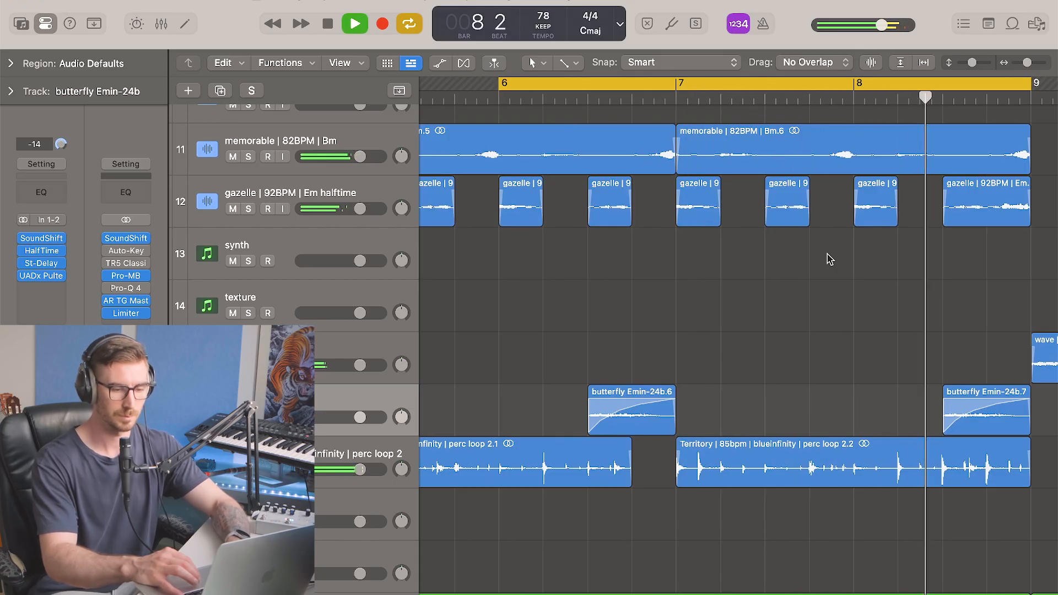
Solo both Territory | 85bpm | blueinfinity | perc loop 2 regions between bars 5 and 9.
click(344, 337)
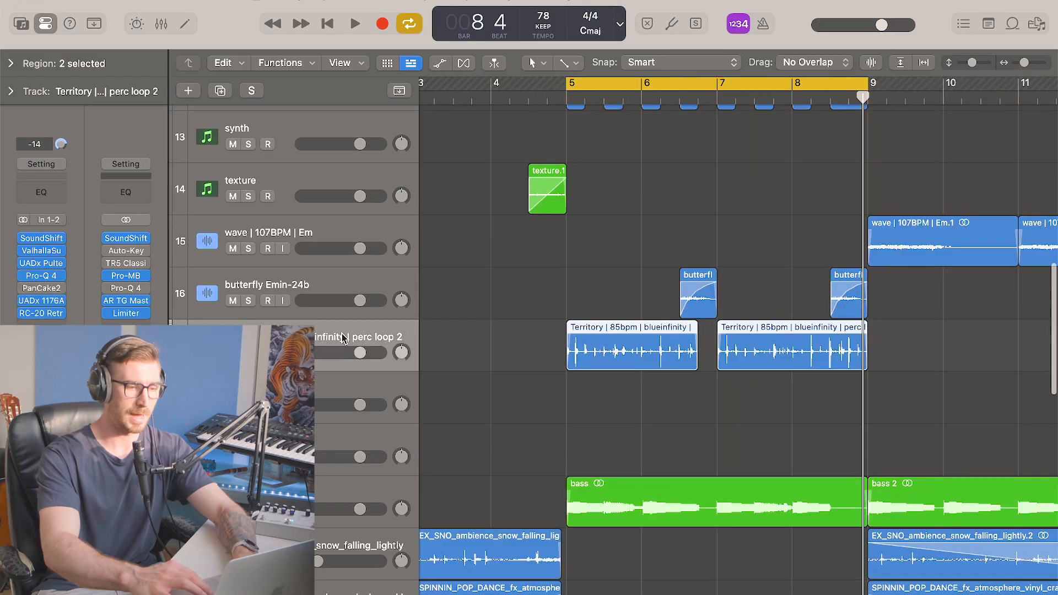
scroll(565, 335, up, 2)
key(s)
scroll(590, 349, up, 5)
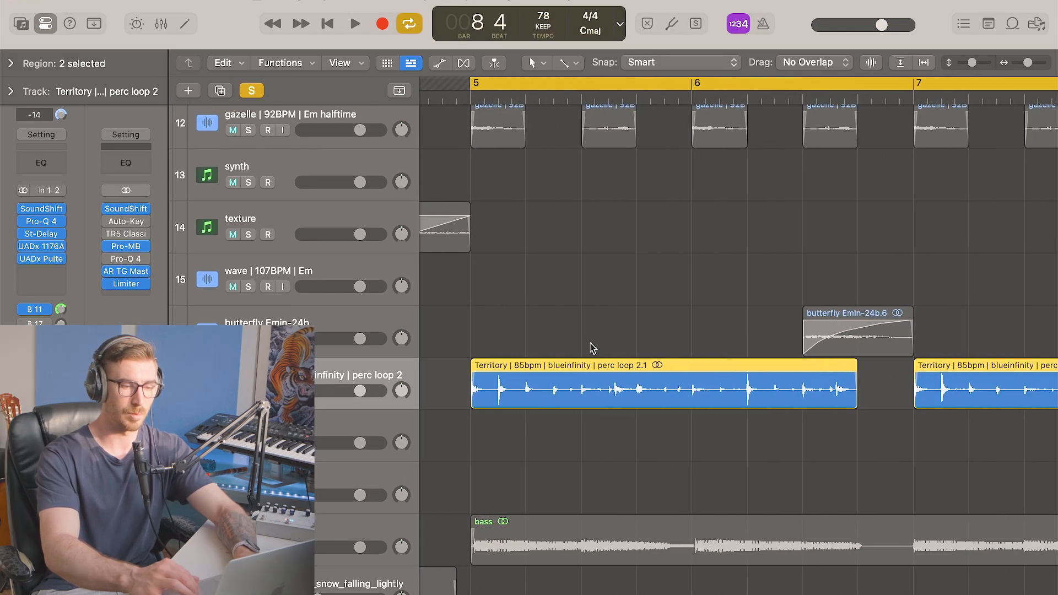
Play the soloed percussion loop through the bar 5 to 8 cycle with its insert effects bypassed.
click(583, 329)
scroll(586, 331, down, 5)
scroll(585, 331, right, 1)
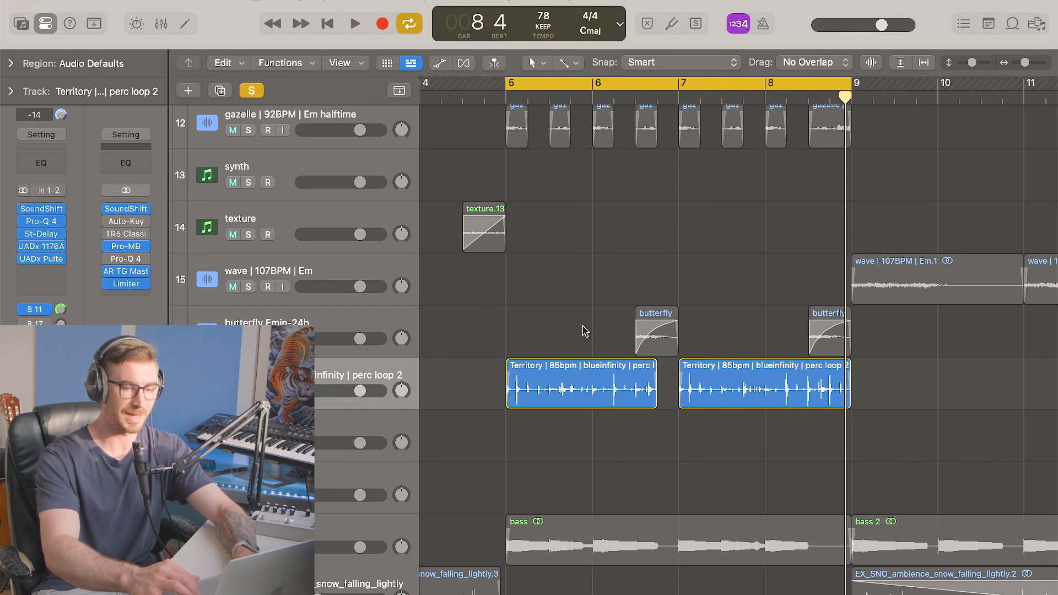
scroll(586, 331, up, 5)
scroll(586, 331, left, 3)
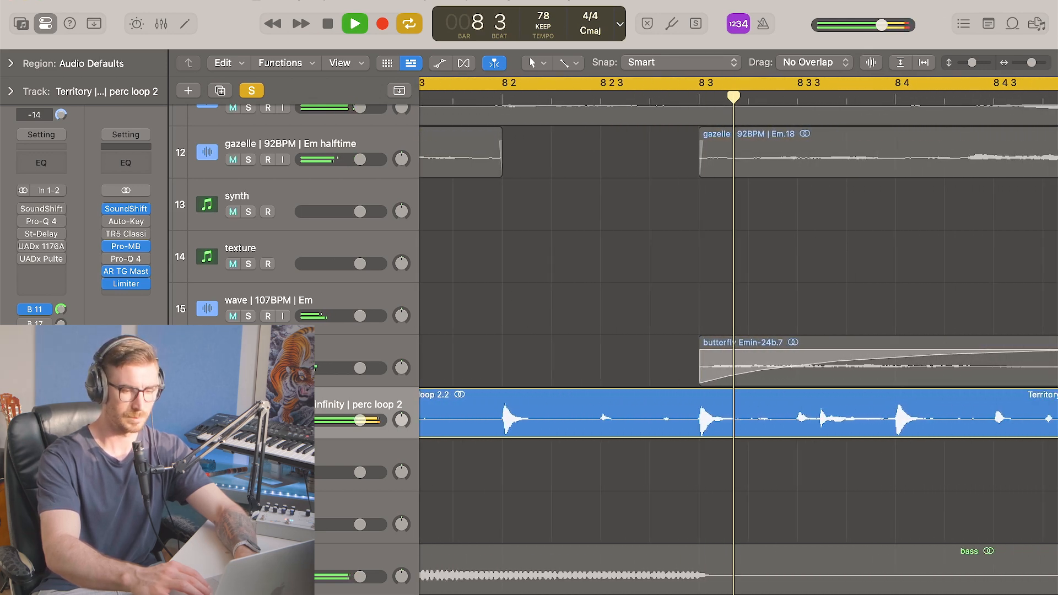
key(space)
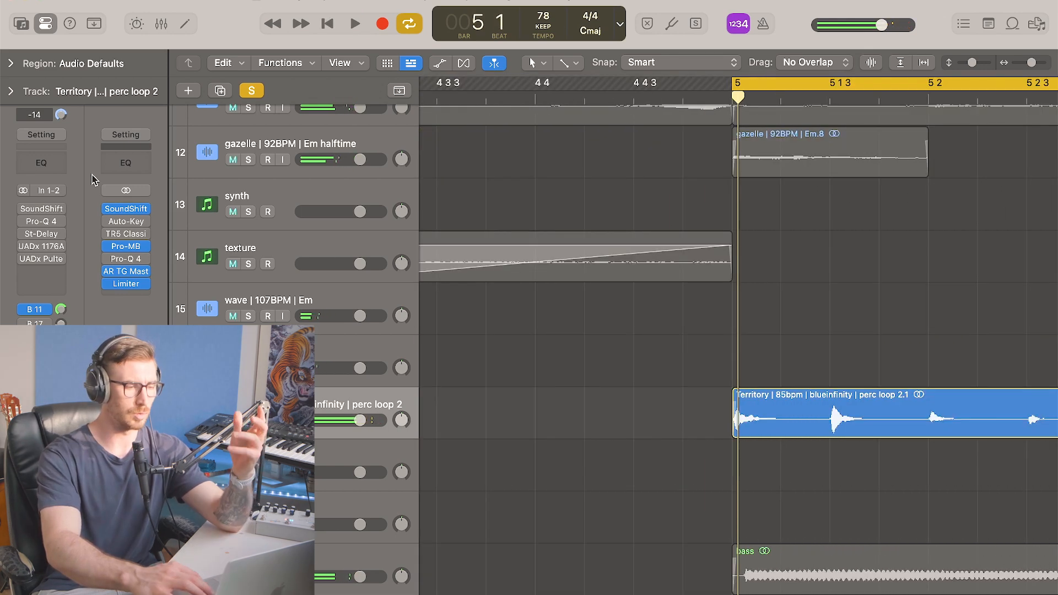
Check SoundShifter Pitch on the percussion loop track, and re-enable Pro-Q 4 to play the loop through its EQ curve.
click(38, 211)
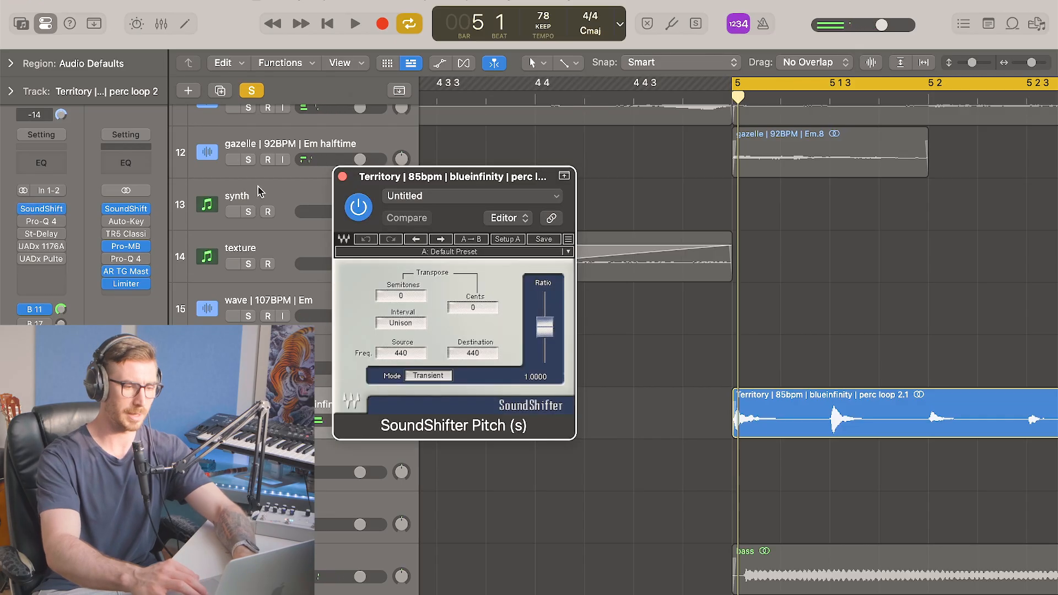
click(342, 176)
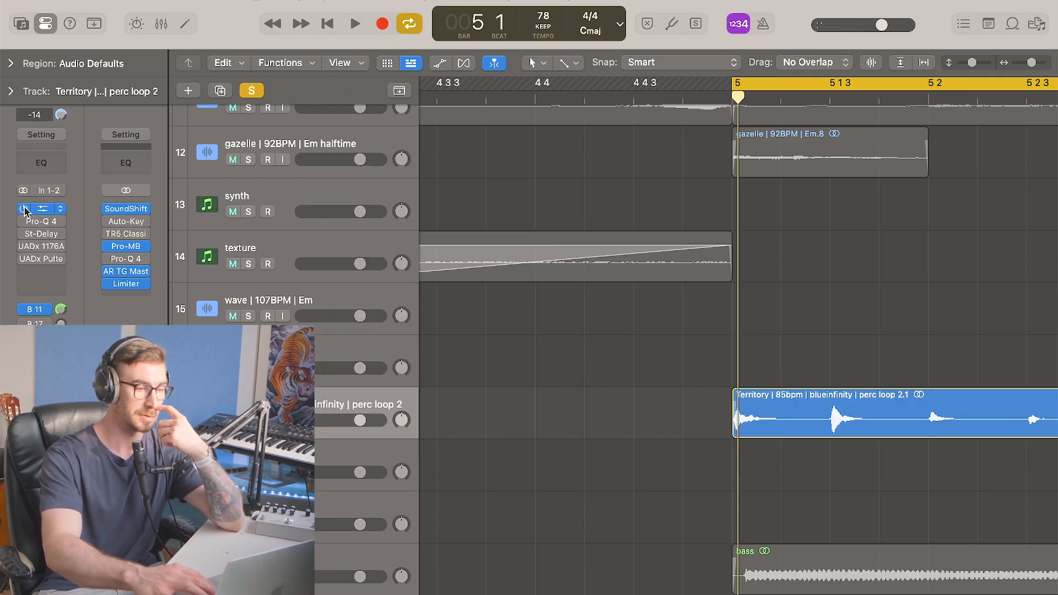
click(23, 222)
click(42, 222)
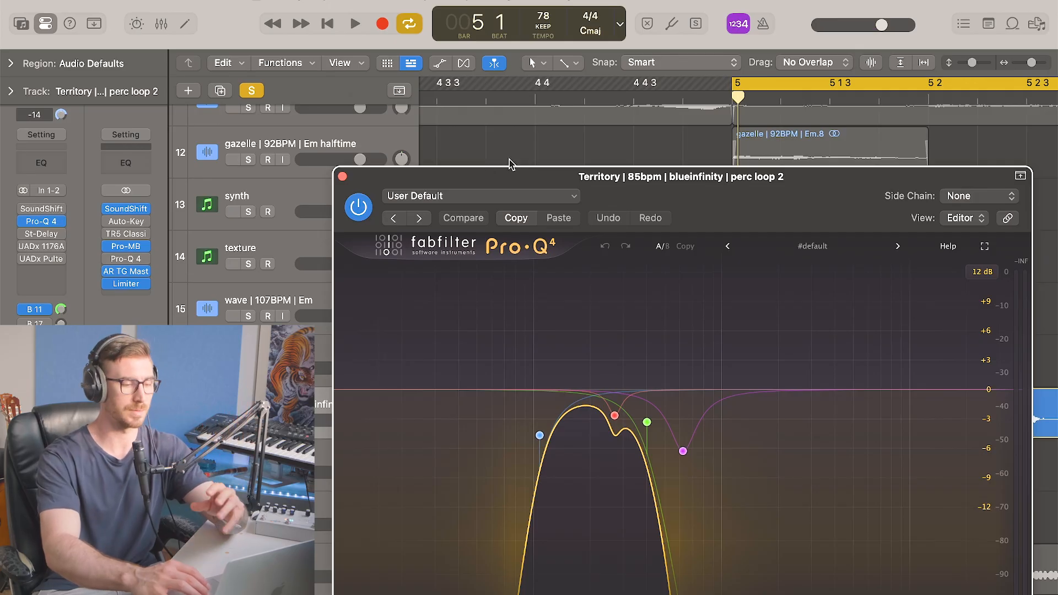
key(space)
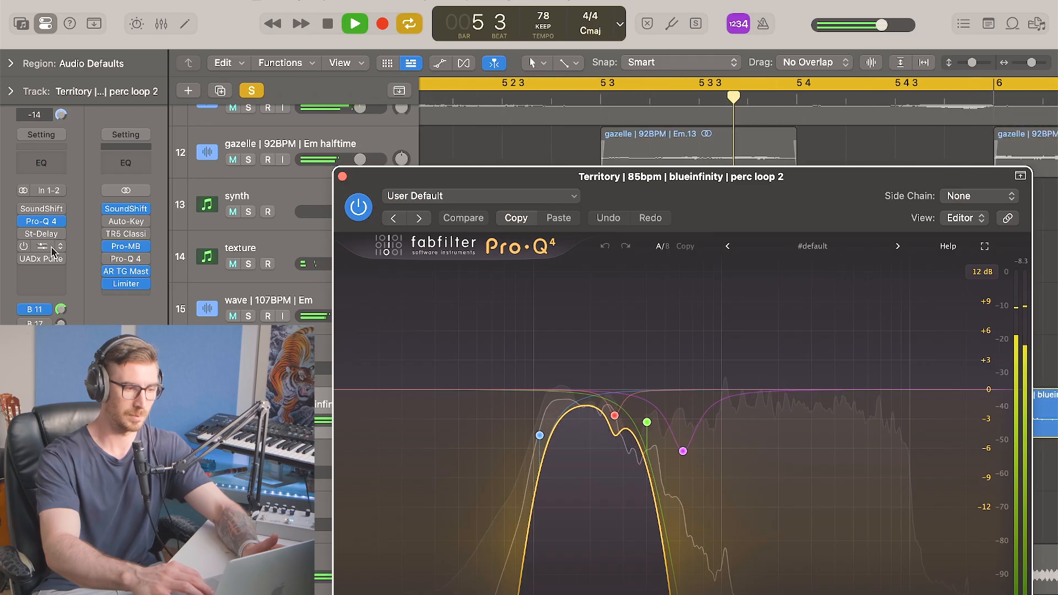
key(space)
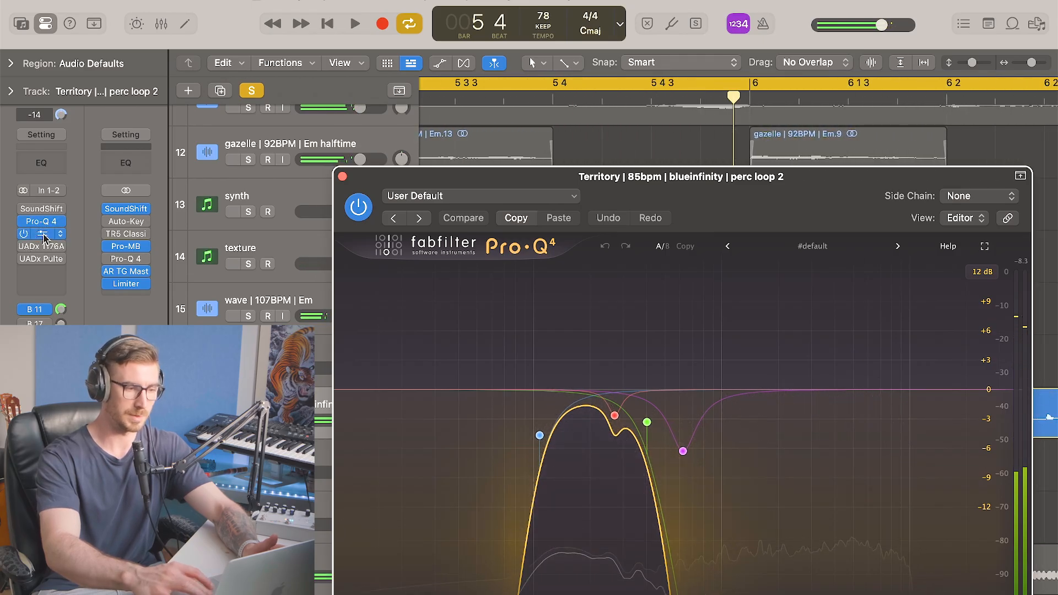
Re-enable the stereo delay on the percussion loop track and play the loop from bar 5 with its settings open.
click(31, 235)
key(space)
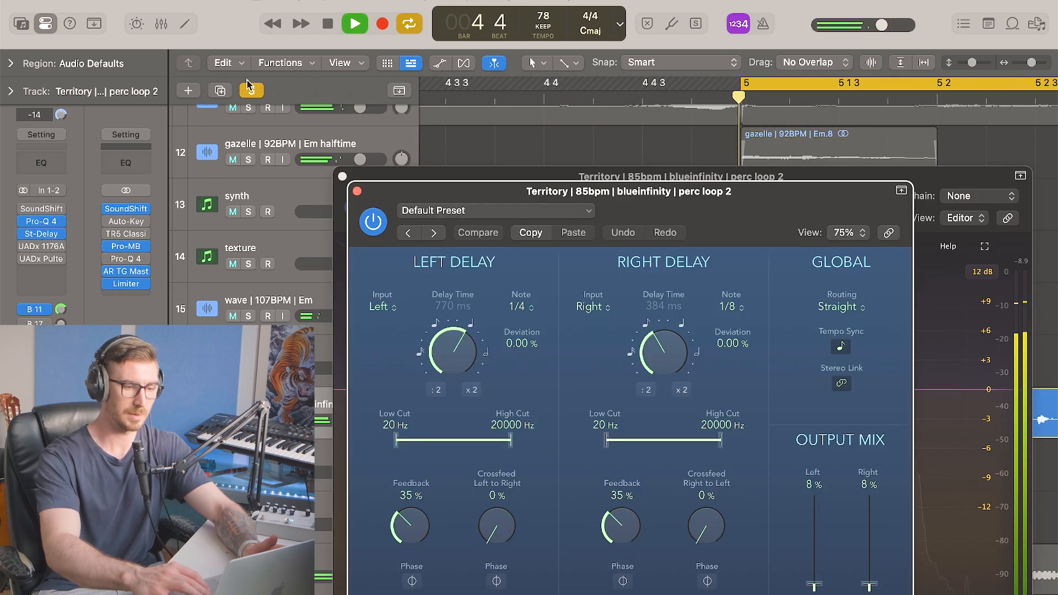
Re-enable the UADx 1176AE compressor and UADx Pultec HLF-3C filter on the percussion loop track during playback, and close its plug-in windows.
click(357, 192)
click(43, 247)
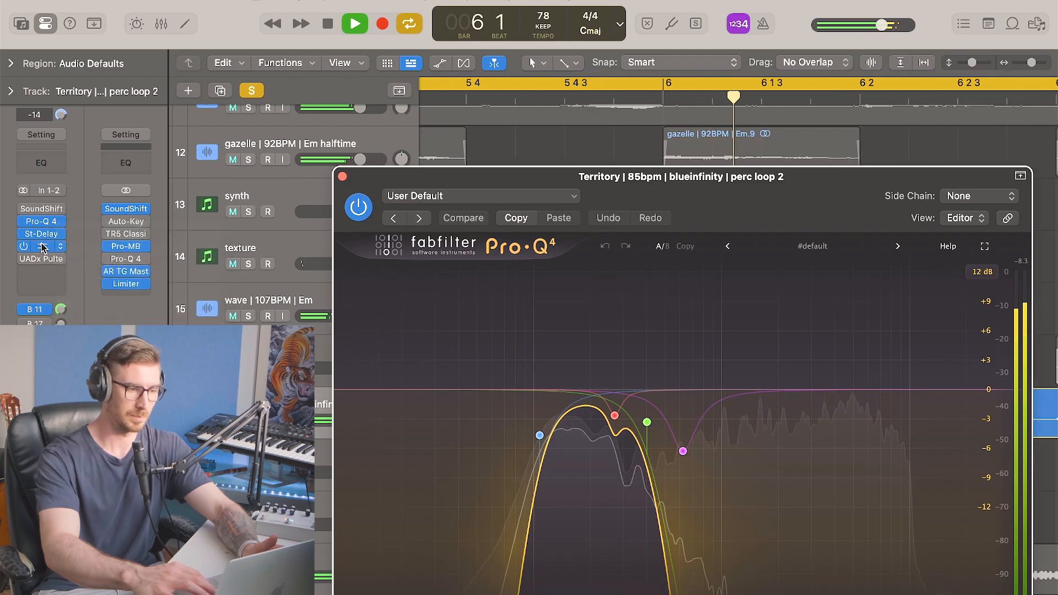
click(43, 247)
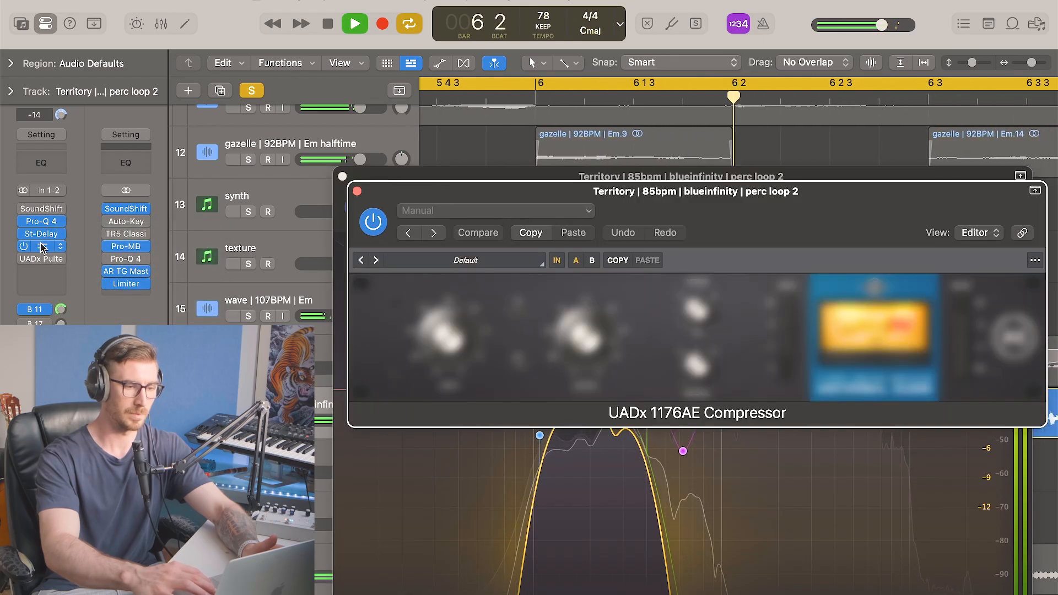
click(357, 190)
click(42, 259)
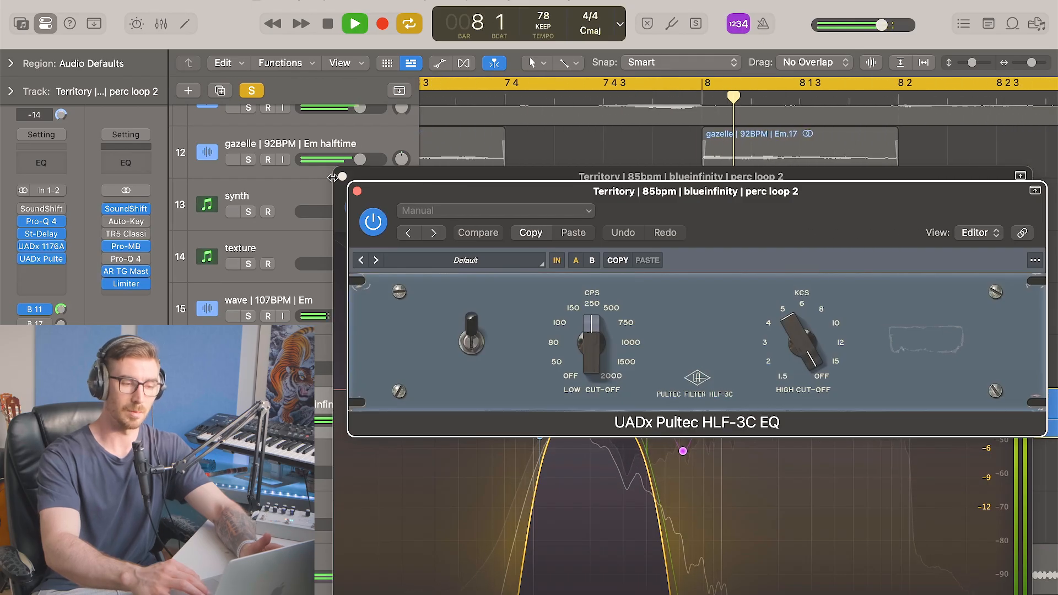
click(357, 190)
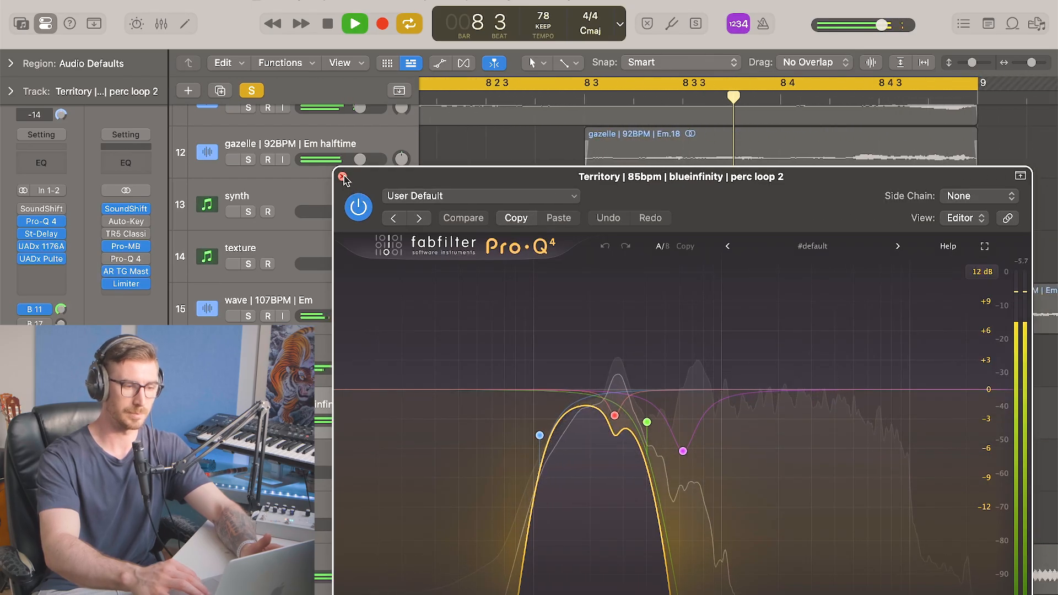
click(342, 176)
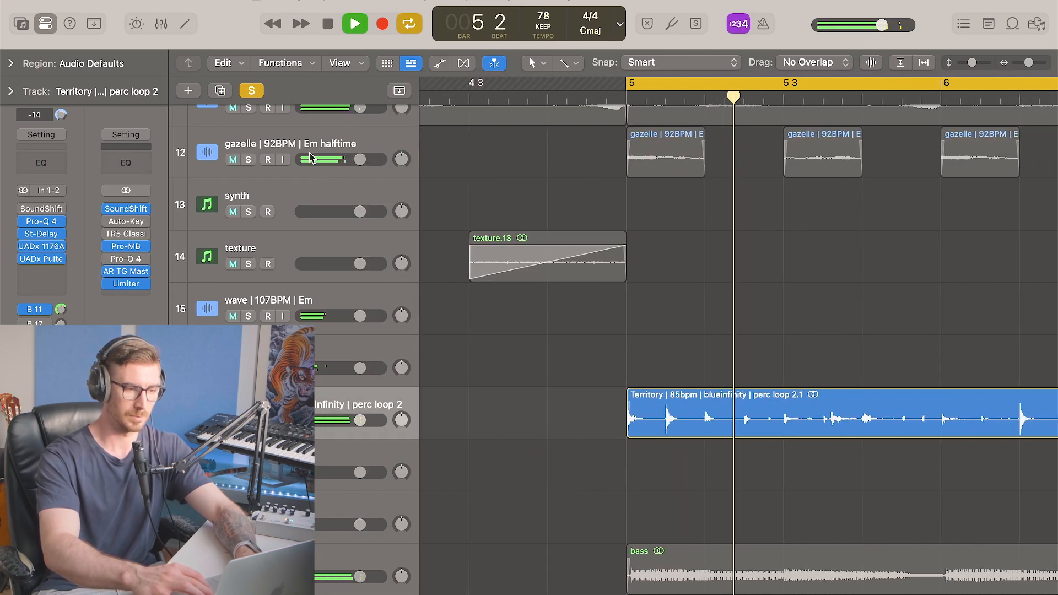
Stop playback and solo the gazelle | 92BPM | Em halftime regions starting at bar 5.
scroll(607, 398, left, 4)
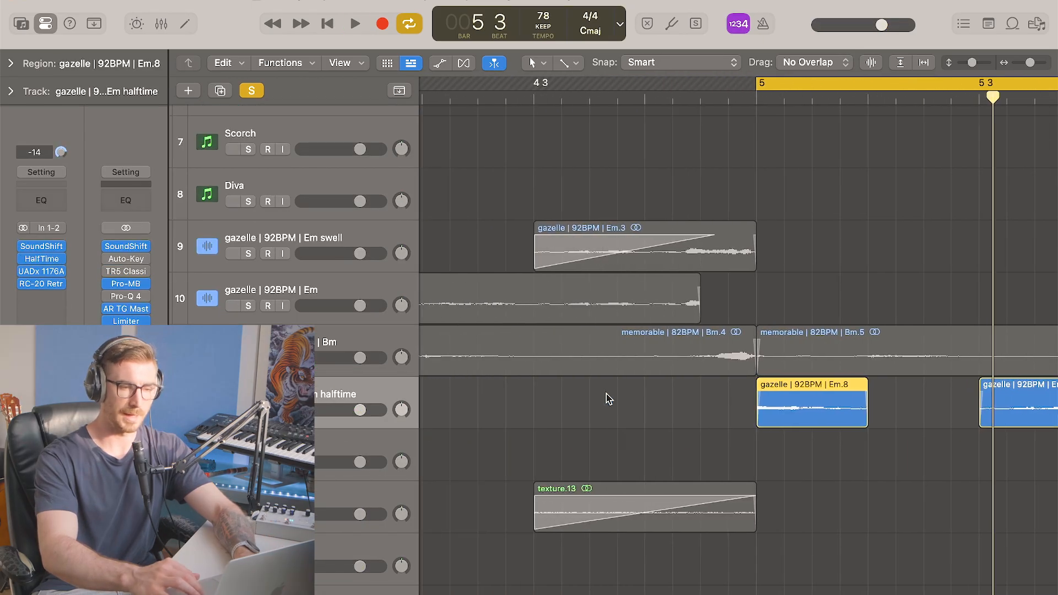
key(ctrl+s)
scroll(671, 363, right, 4)
scroll(671, 363, right, 1)
key(ctrl+s)
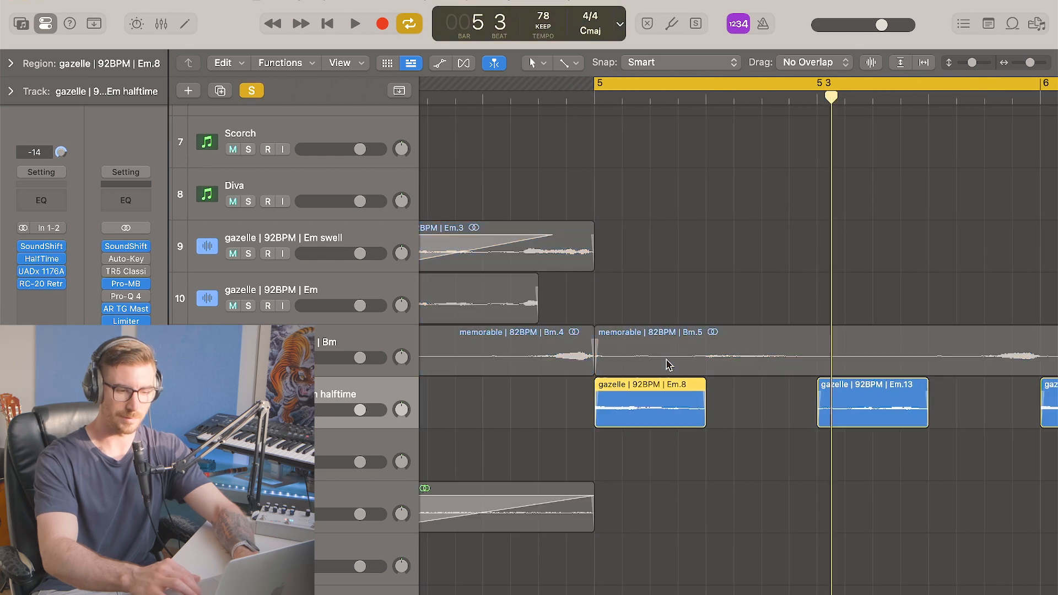
scroll(600, 397, left, 2)
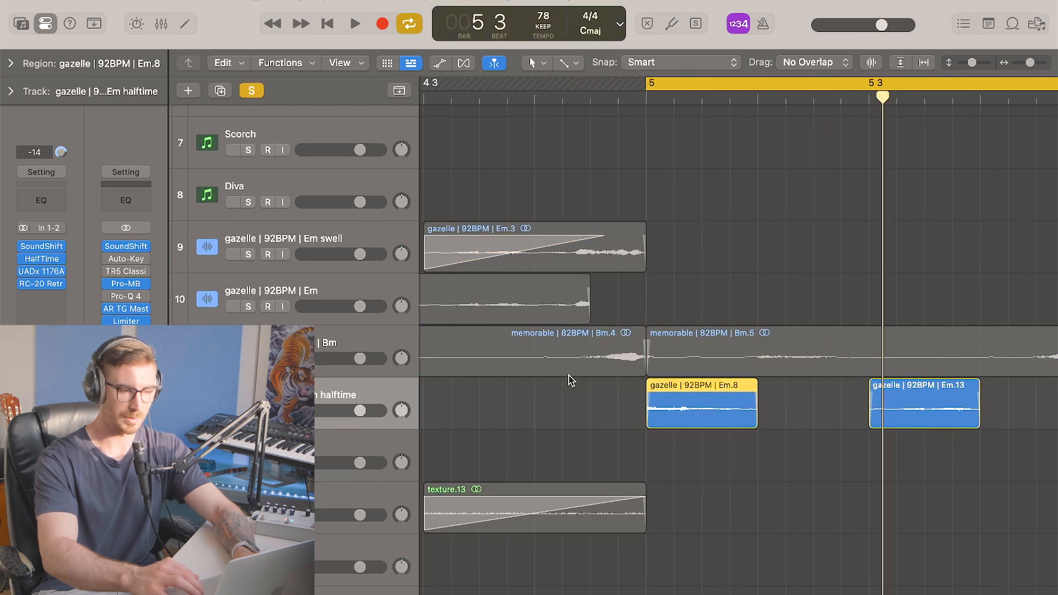
Examine the original gazelle | 92BPM | Em track's regions before bar 5 for comparison with the halftime version.
click(330, 281)
scroll(479, 276, up, 3)
scroll(479, 276, left, 10)
scroll(479, 276, down, 5)
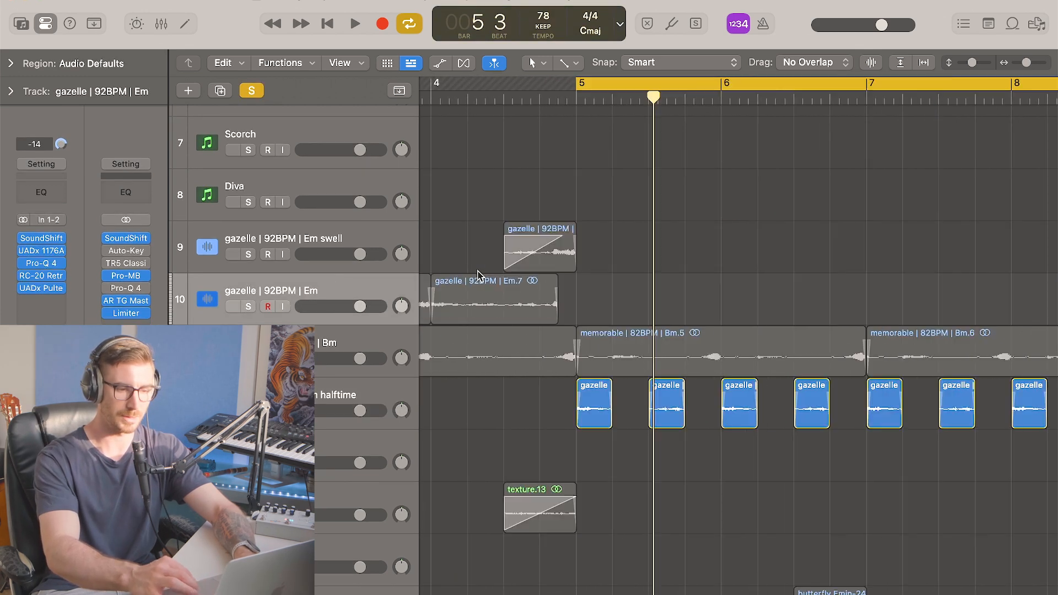
scroll(479, 276, up, 5)
Select all regions on the gazelle halftime track and play them from bar 5 with the track's inserts bypassed.
click(350, 406)
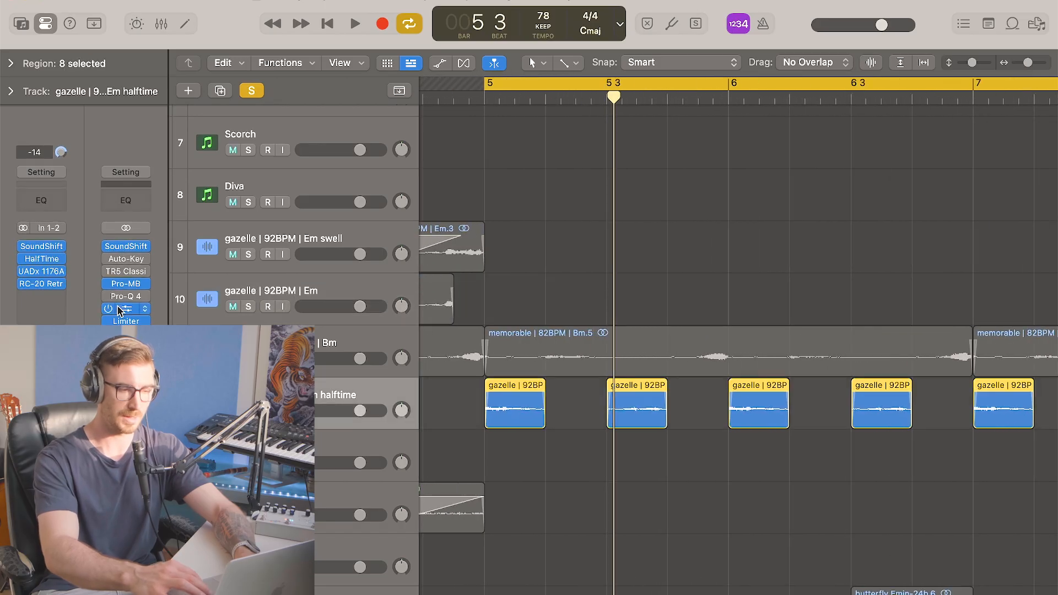
key(space)
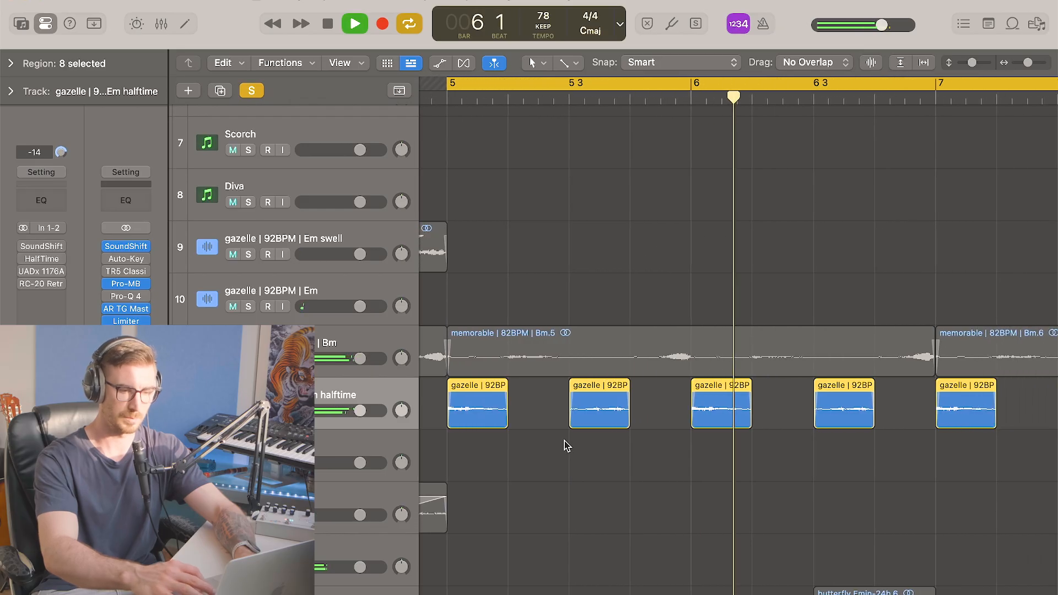
key(space)
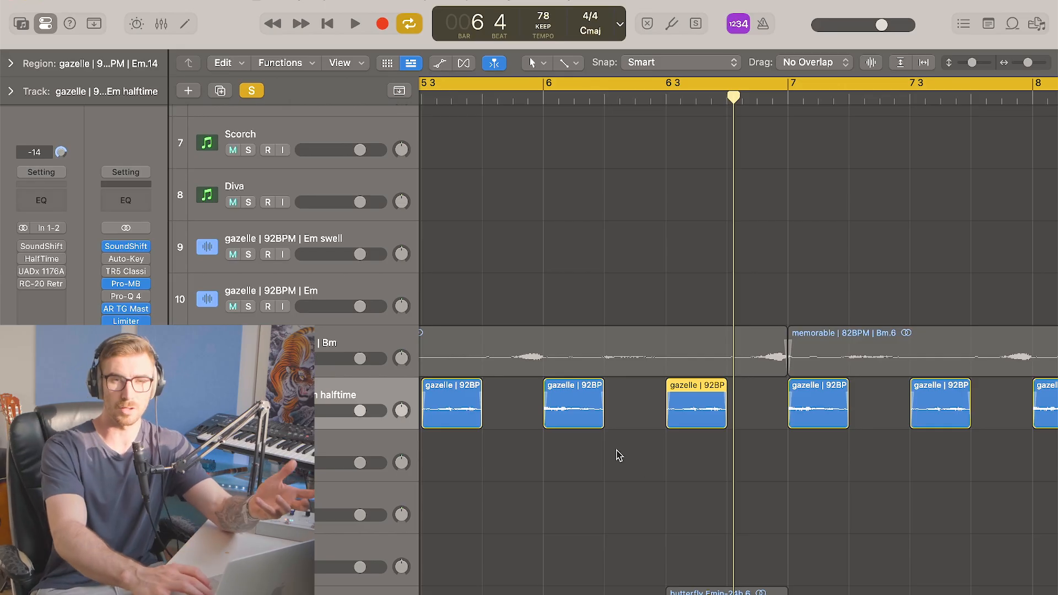
Check the HalfTime and RC-20 plug-ins on the gazelle halftime track, and play it with its inserts enabled.
click(43, 259)
click(342, 176)
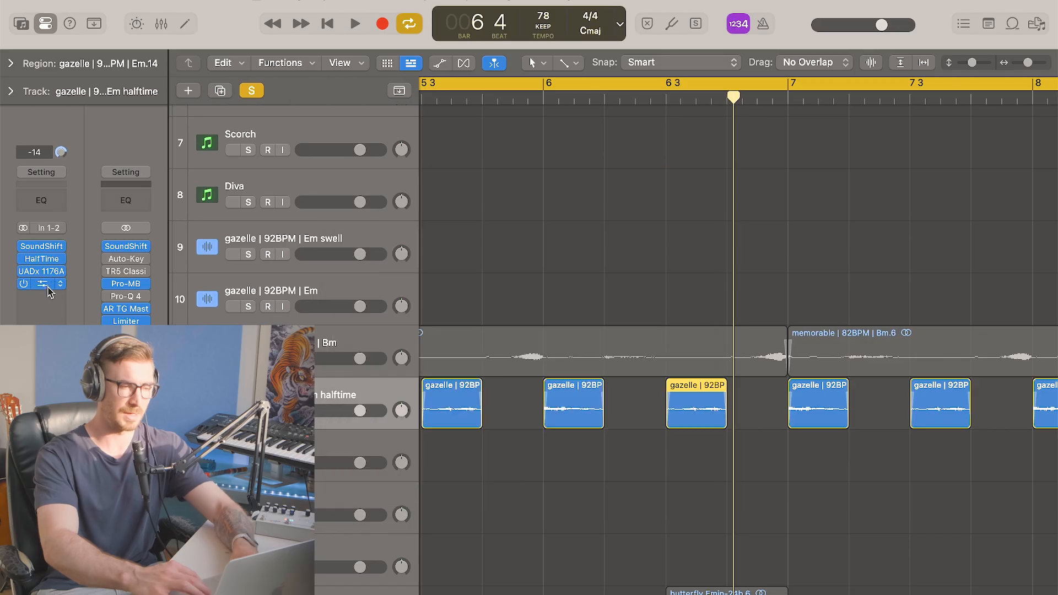
click(42, 284)
click(342, 176)
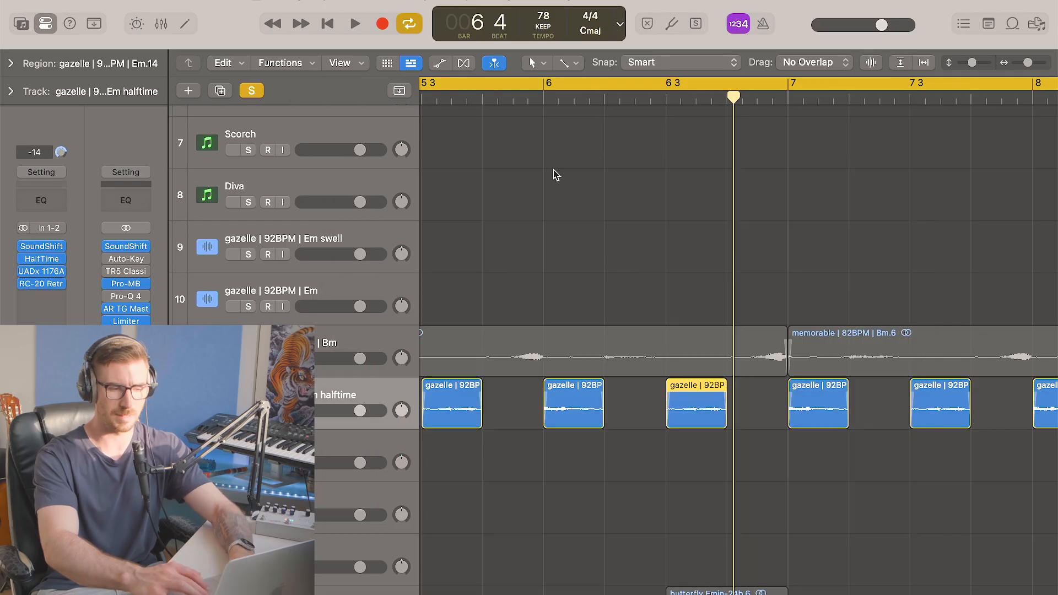
key(space)
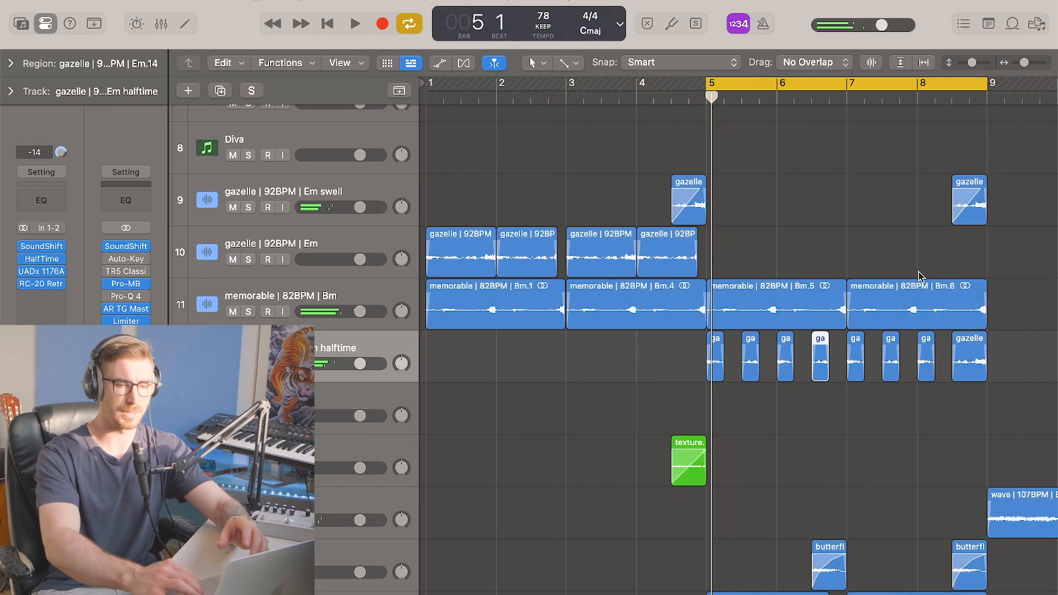
Review the tracks layered in bars 5 to 9 and play the full mix from the middle of bar 7.
scroll(921, 277, down, 2)
scroll(919, 275, right, 2)
scroll(919, 276, down, 3)
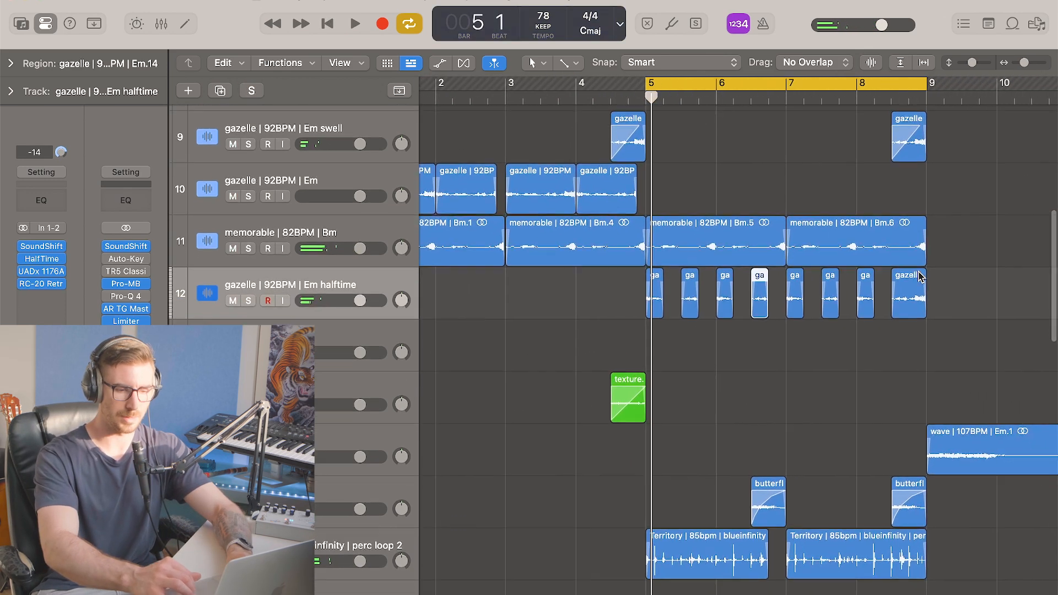
scroll(640, 305, down, 2)
scroll(641, 305, right, 2)
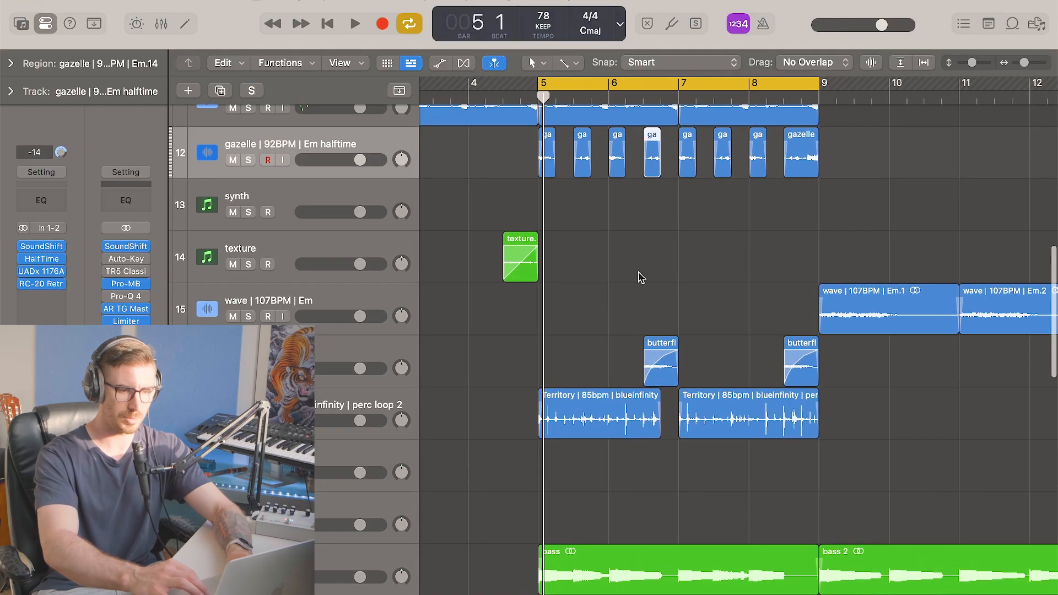
click(722, 100)
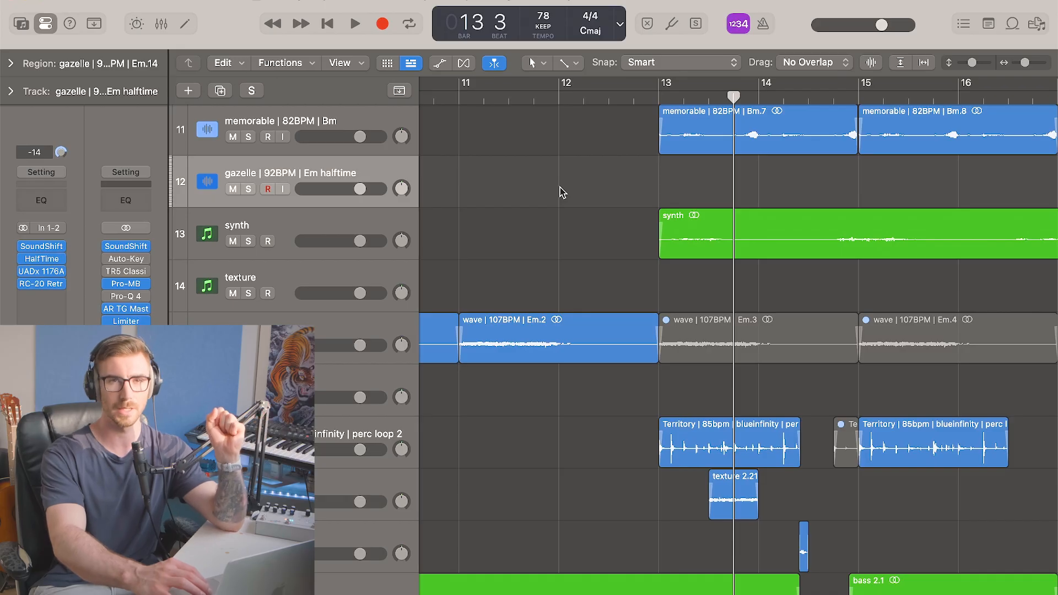
Play the full mix from bar 13 through to bar 22 and stop.
scroll(562, 193, right, 2)
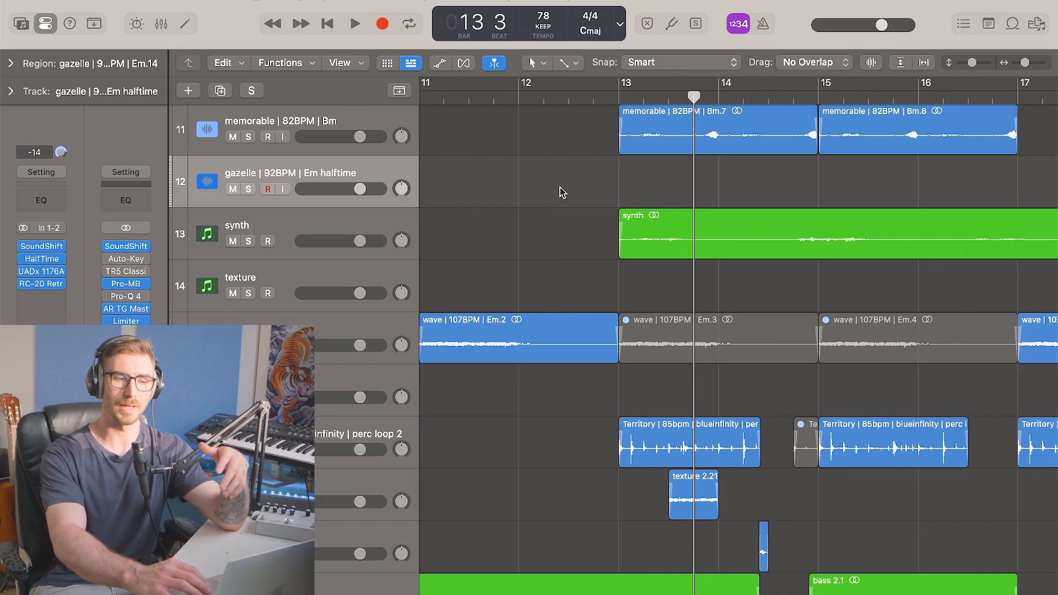
scroll(562, 192, right, 4)
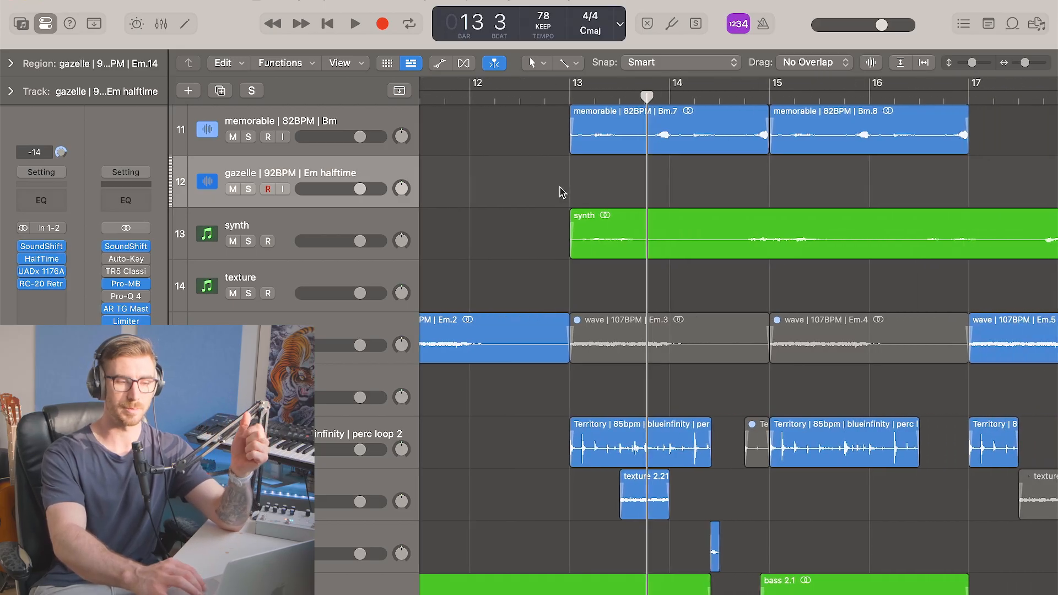
scroll(562, 193, up, 1)
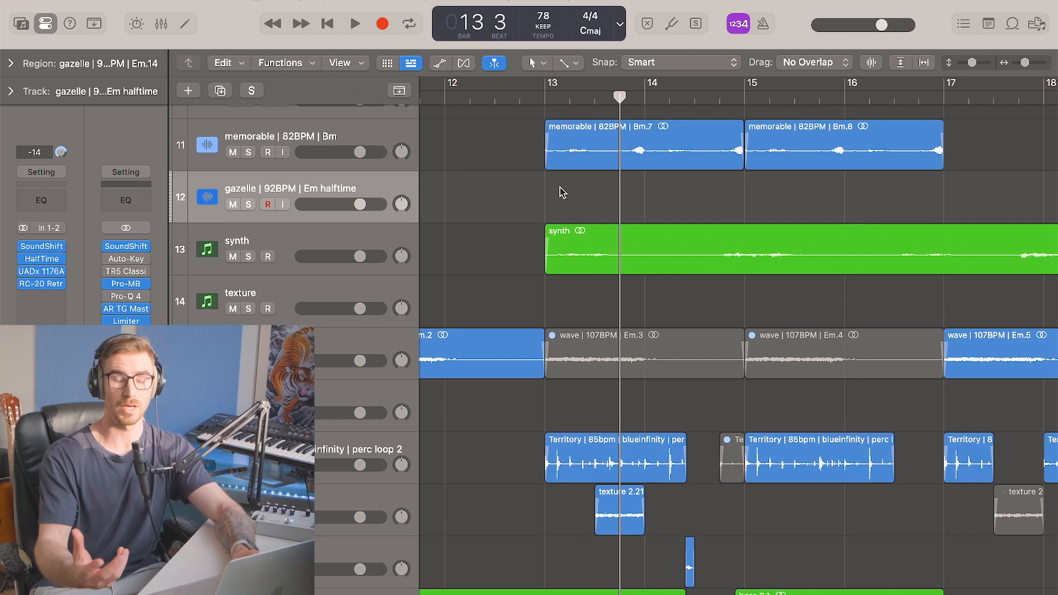
click(562, 192)
key(space)
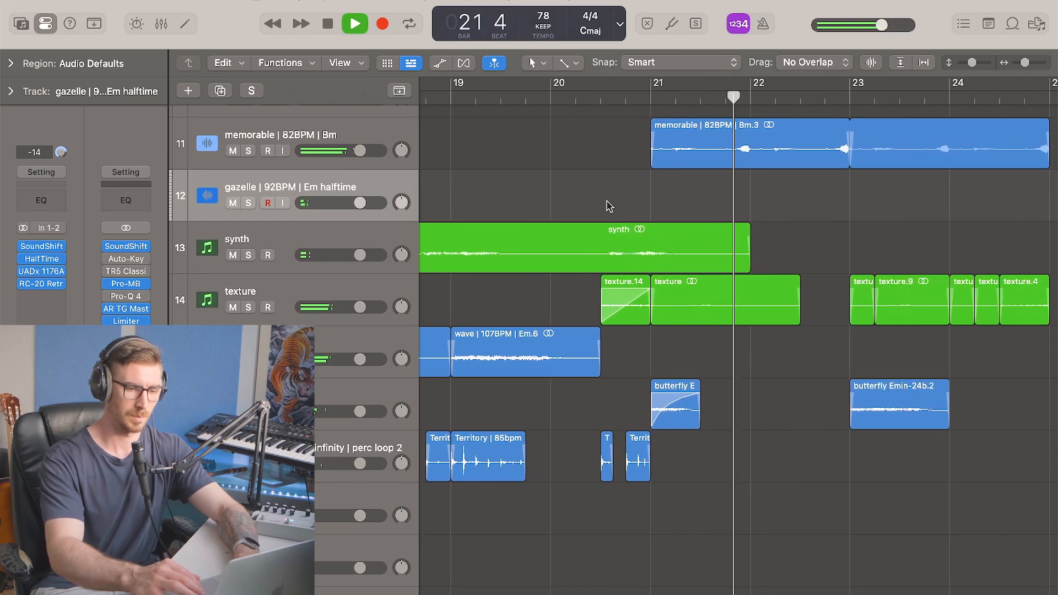
key(super+Left)
key(space)
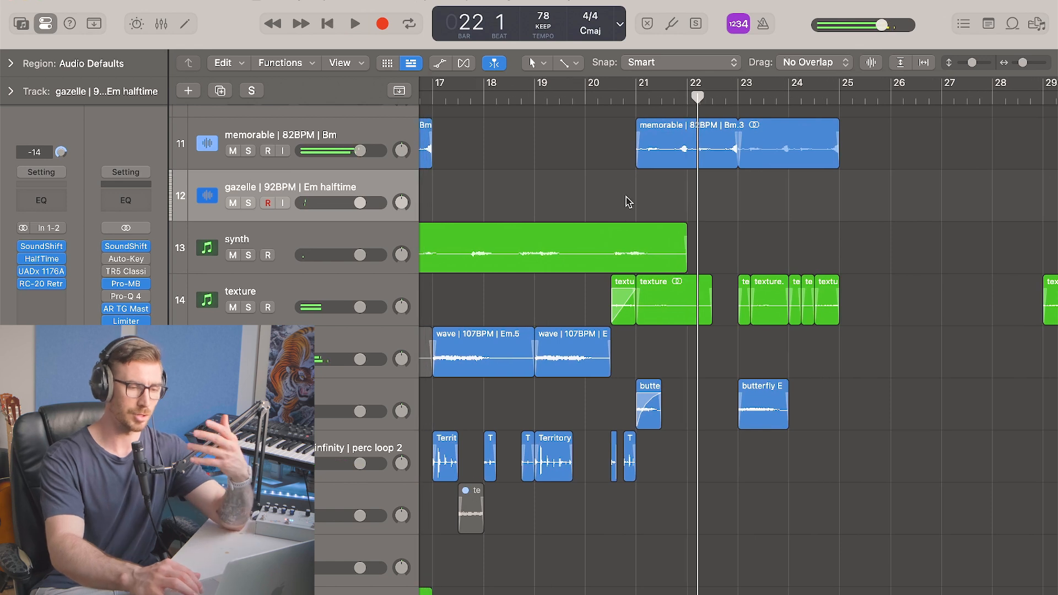
Set the cycle range to bars 13 to 21.
scroll(628, 202, up, 1)
scroll(628, 202, left, 1)
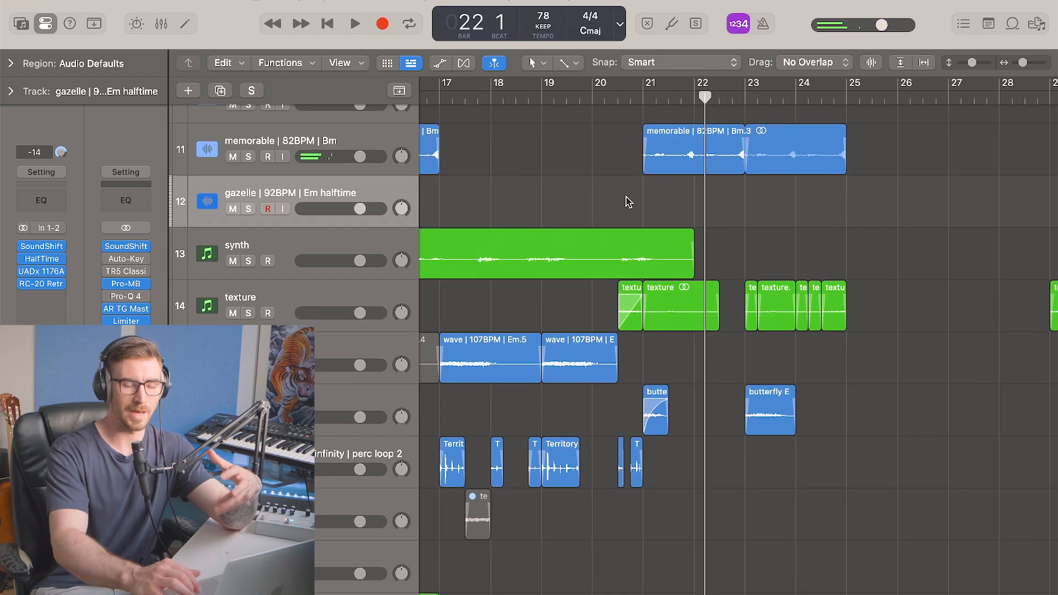
scroll(628, 202, left, 5)
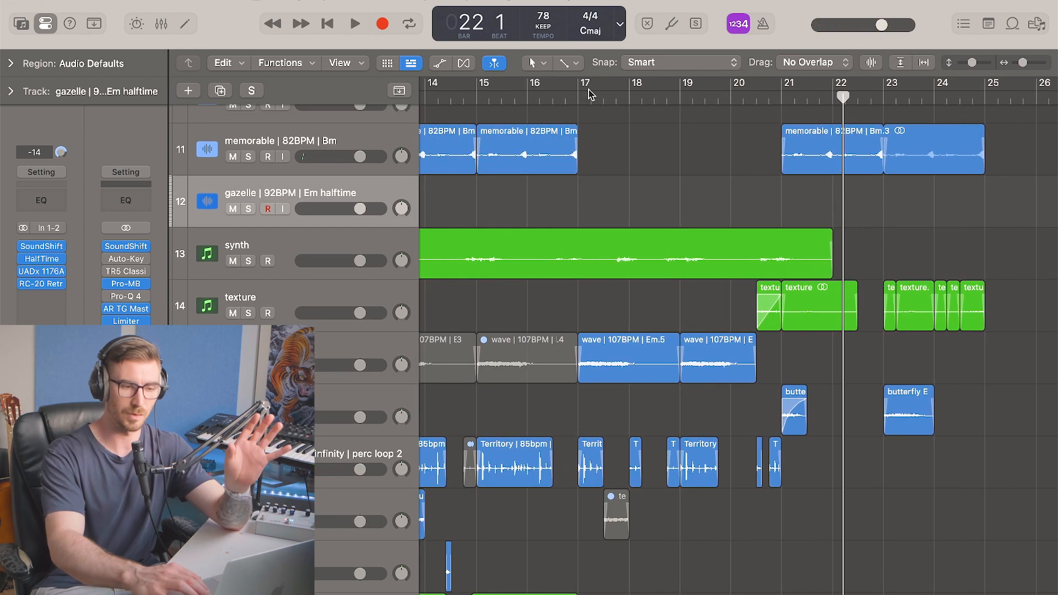
drag(582, 85, 783, 84)
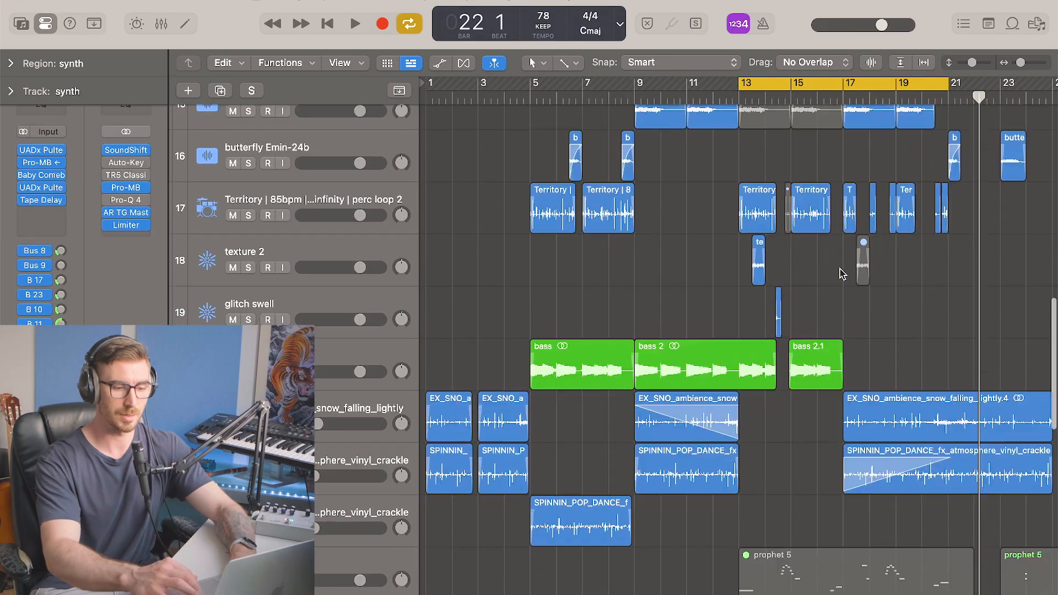
Unmute the prophet 5 region that starts at bar 13 and solo it.
scroll(840, 269, down, 5)
scroll(840, 274, down, 3)
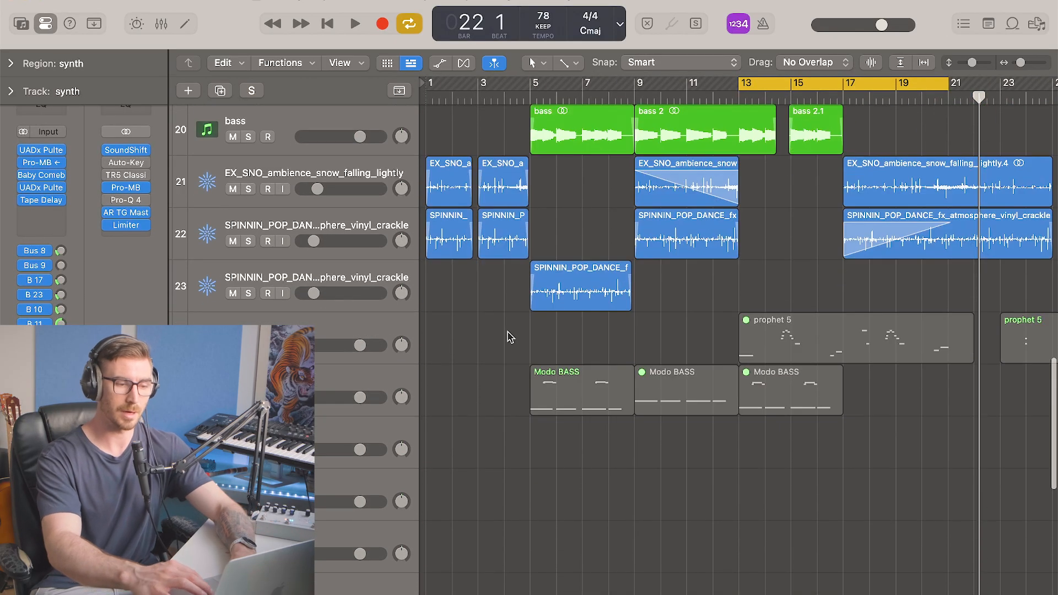
click(358, 318)
right_click(790, 336)
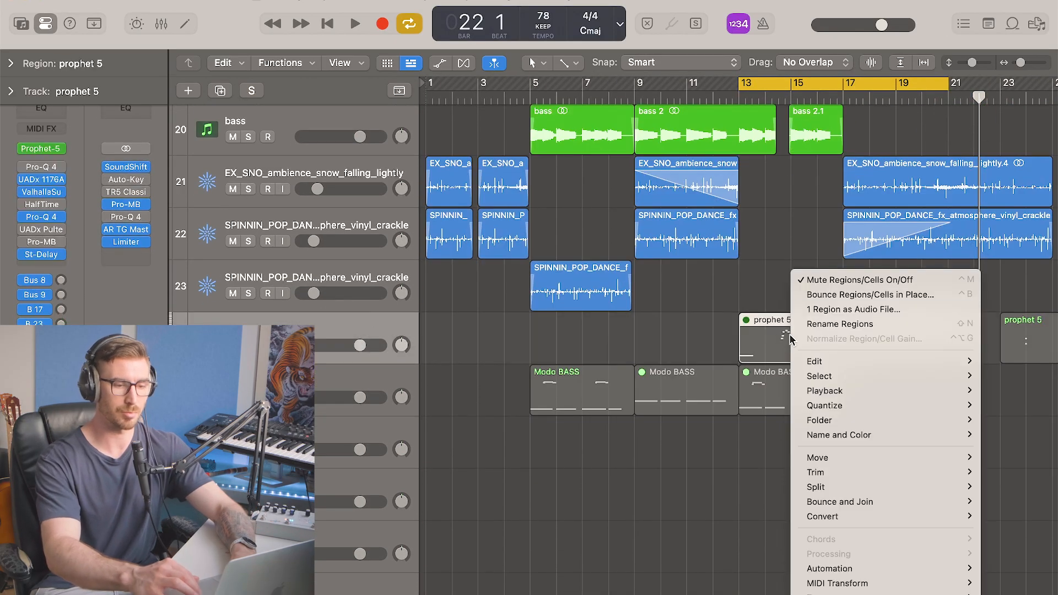
click(810, 284)
key(ctrl+s)
Inspect the Prophet-5 V instrument and its Captain Jack Sparrow preset on the prophet 5 track.
click(44, 150)
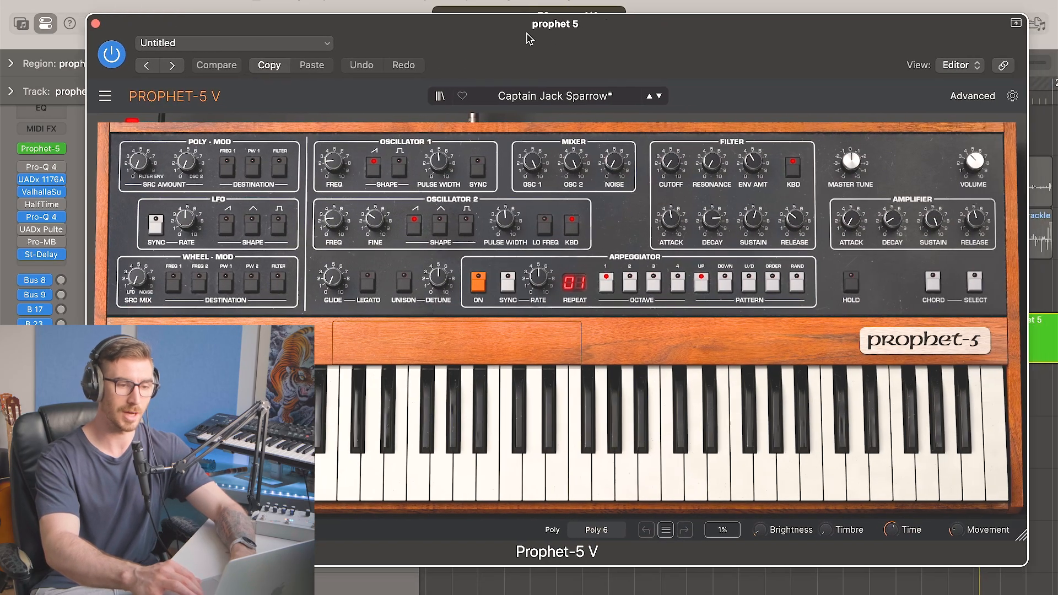
drag(529, 39, 506, 51)
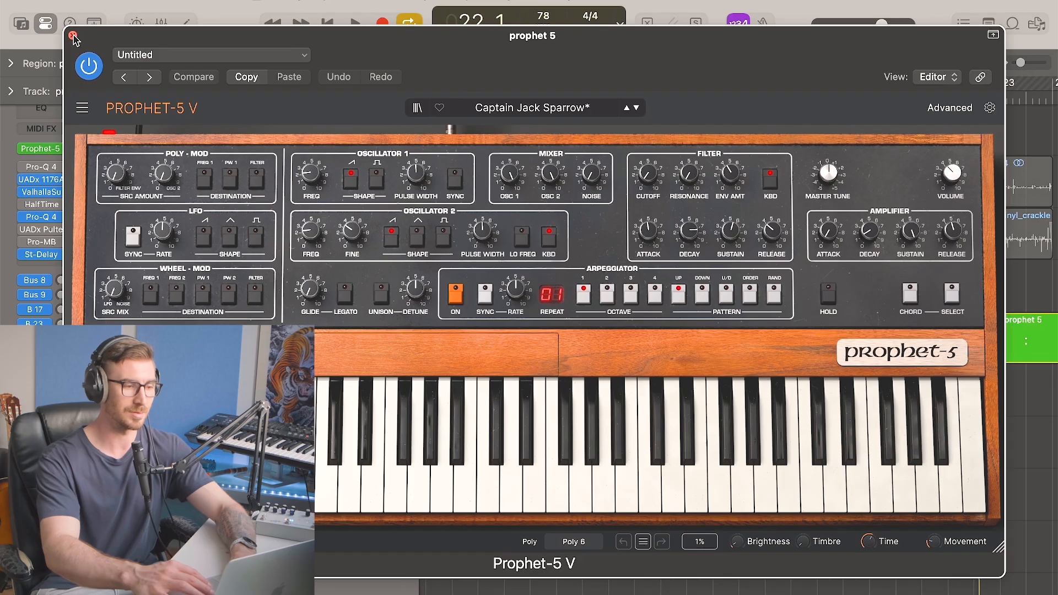
click(73, 35)
Show the prophet 5 region's notes in the Piano Roll and play the soloed part through the cycle range.
double_click(771, 319)
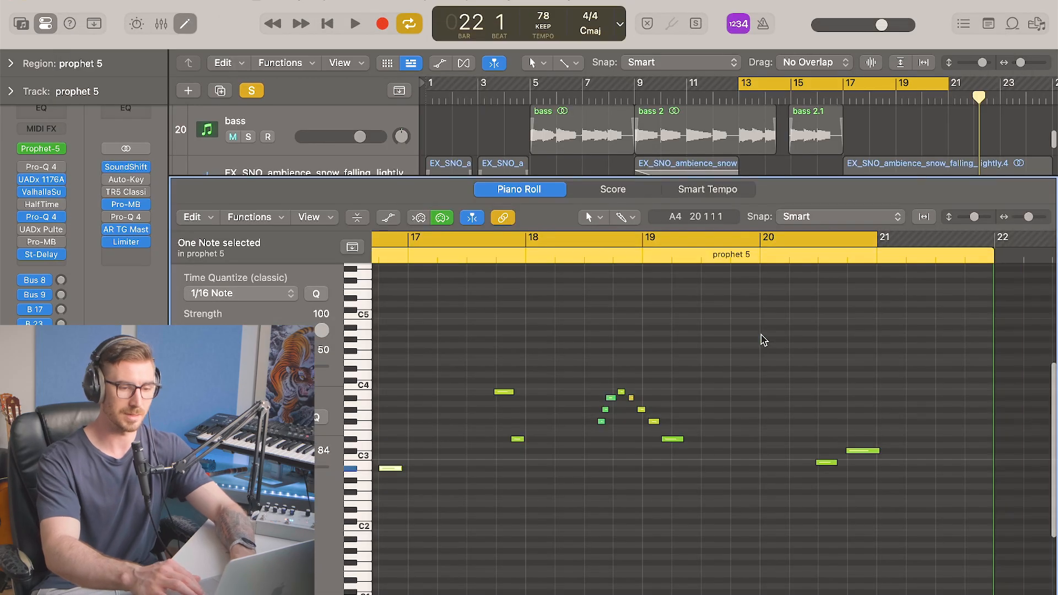
key(space)
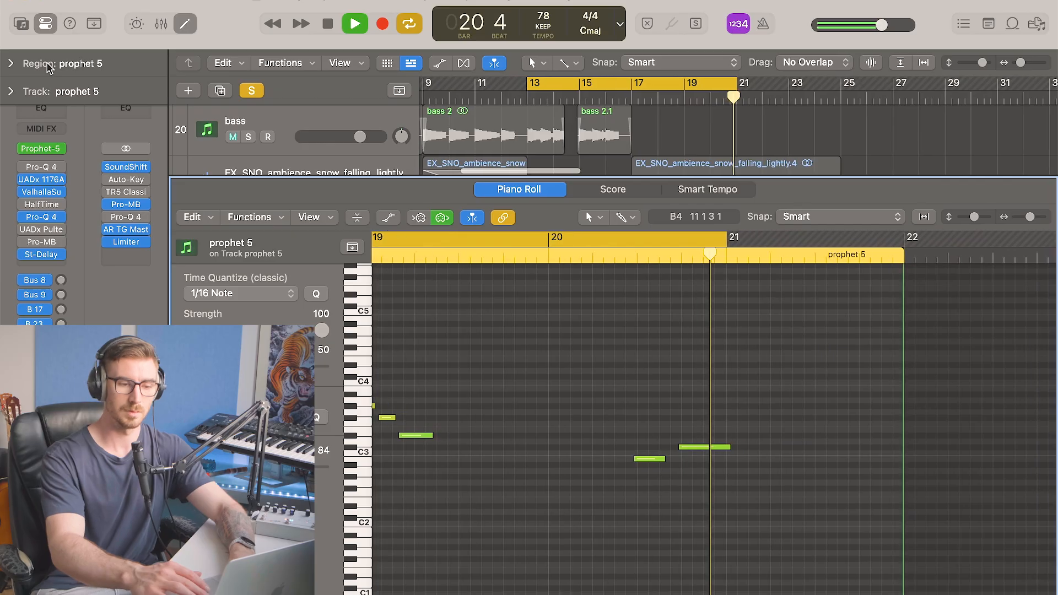
key(space)
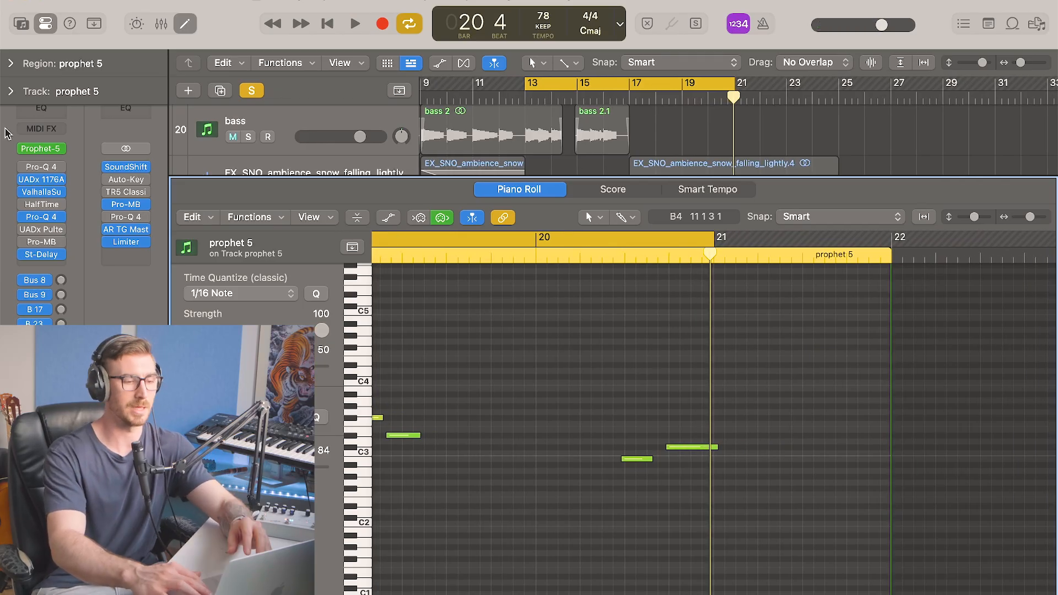
Turn off solo and check the ValhallaSupermassive settings on the prophet 5 track.
click(252, 93)
click(43, 193)
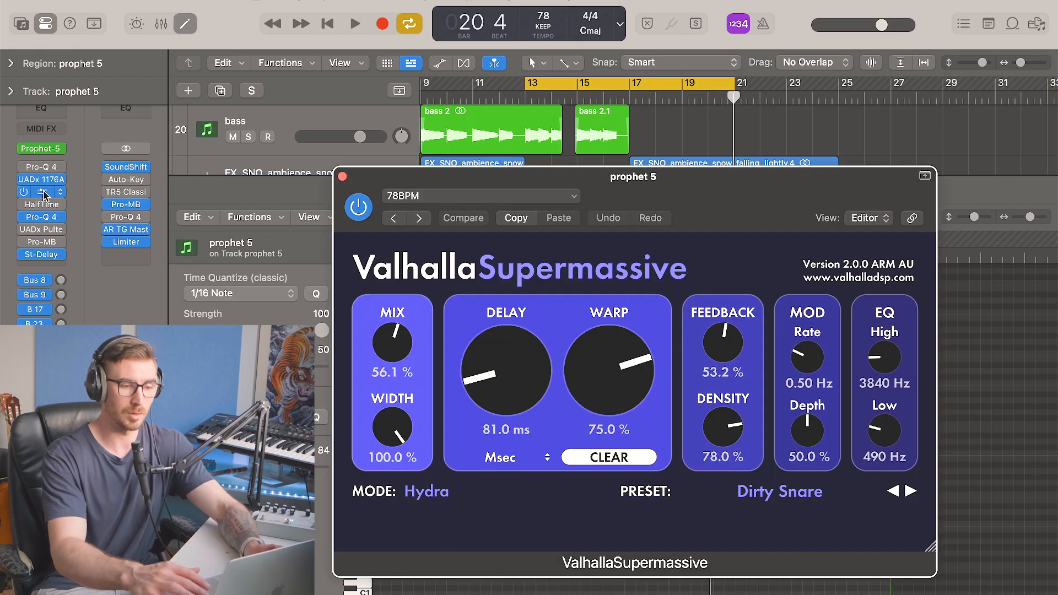
click(342, 177)
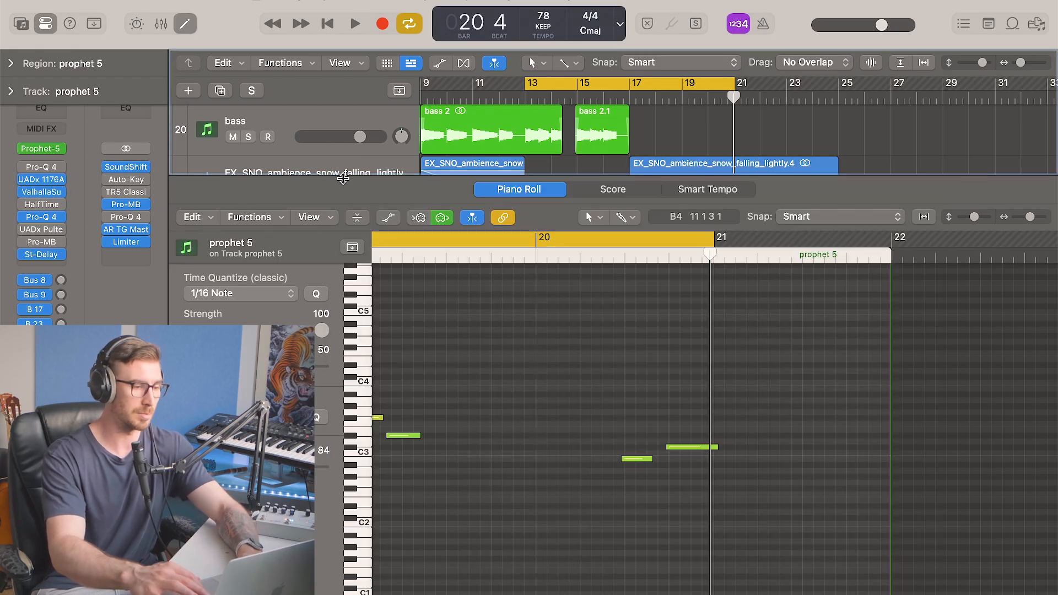
Check the second Pro-Q 4 and the stereo delay settings on the prophet 5 track.
click(41, 216)
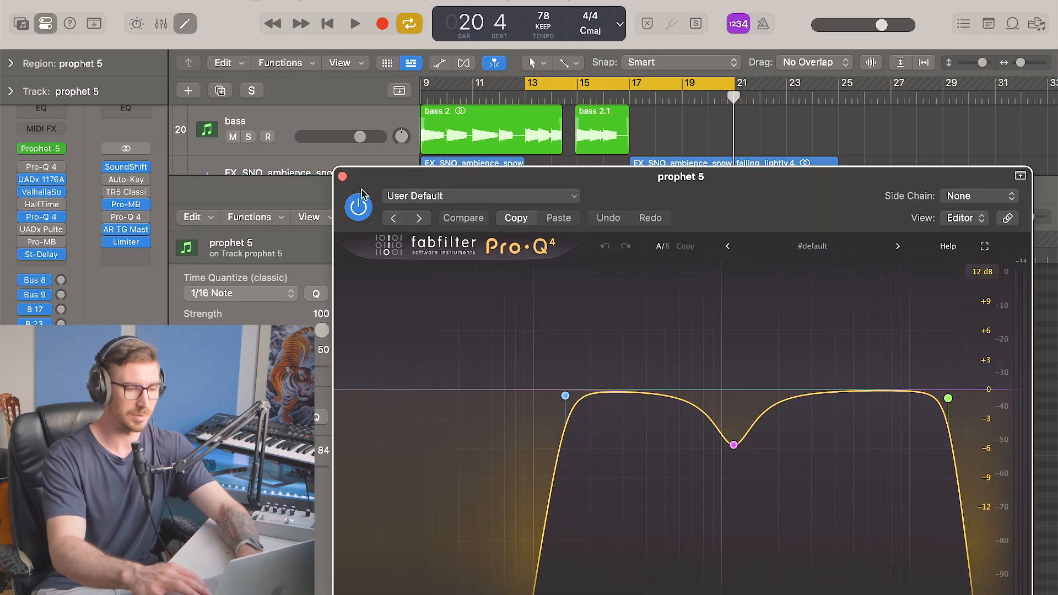
click(342, 177)
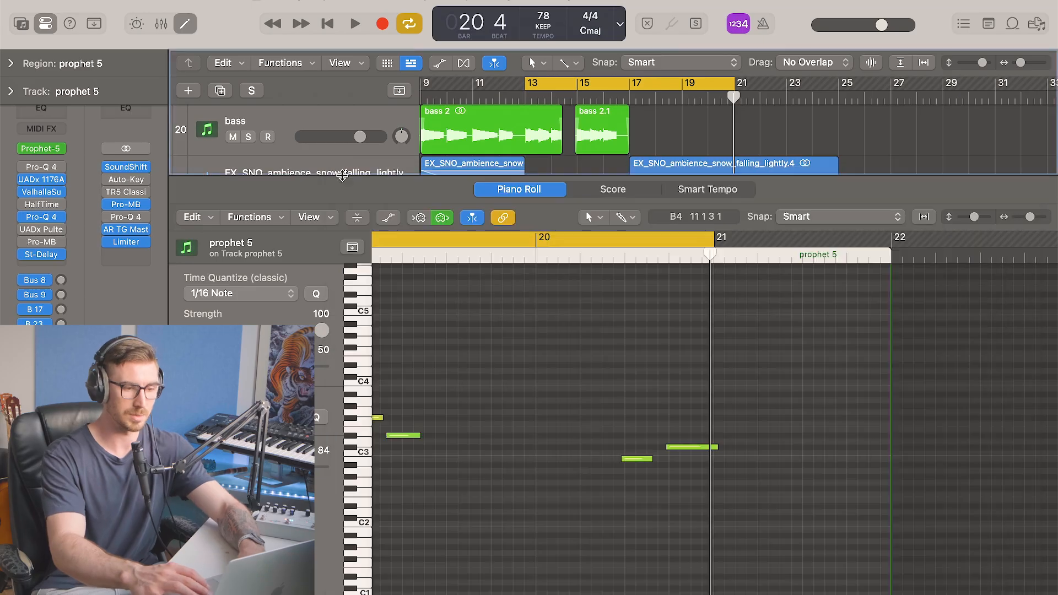
click(42, 256)
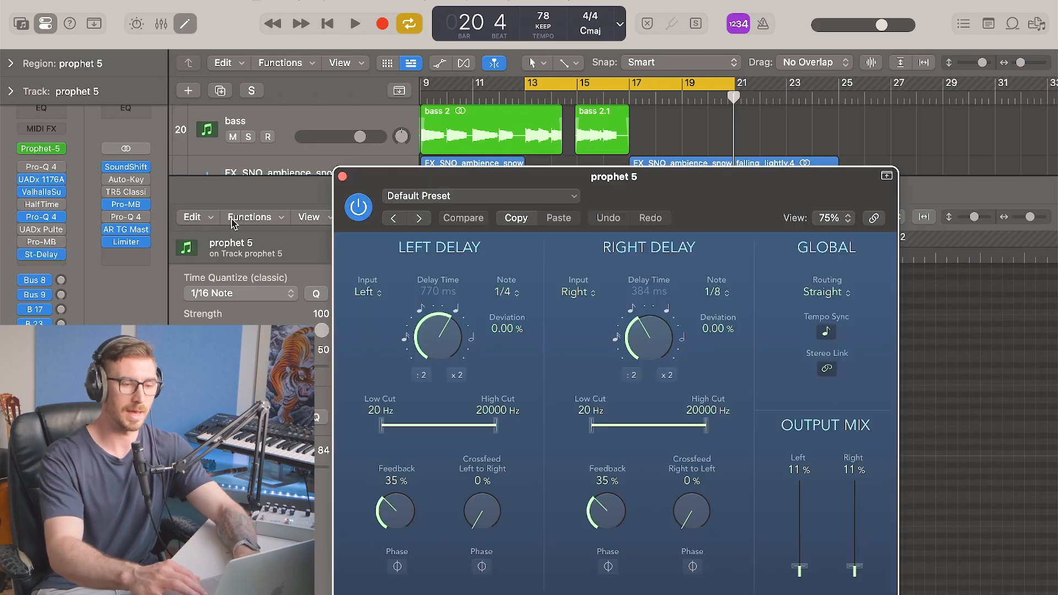
click(343, 177)
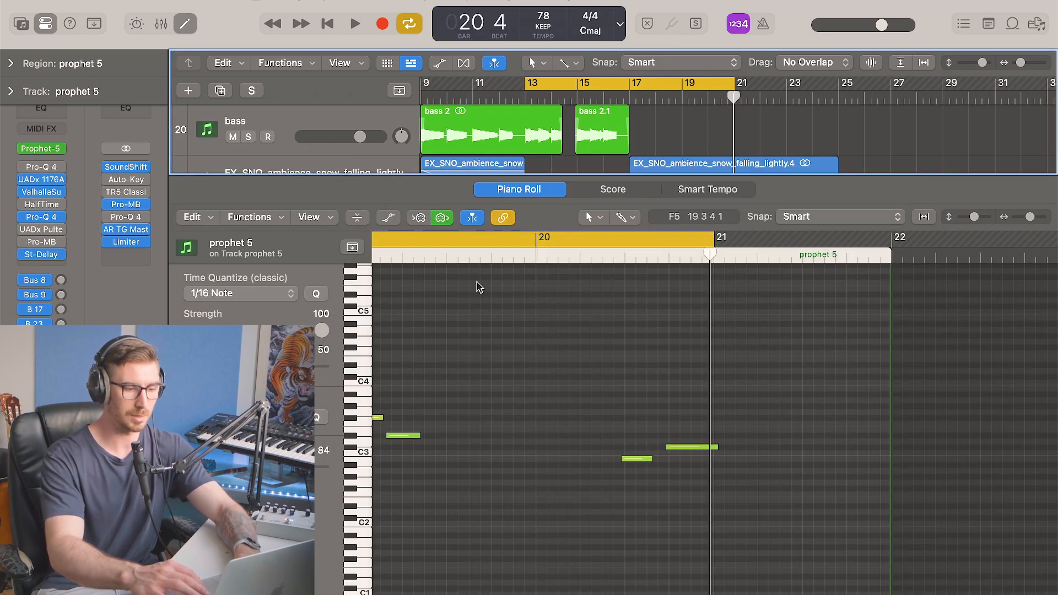
Close the Piano Roll and select the regions on the Territory perc loop 2 track, framing those around bar 13.
key(e)
click(472, 330)
scroll(472, 330, up, 10)
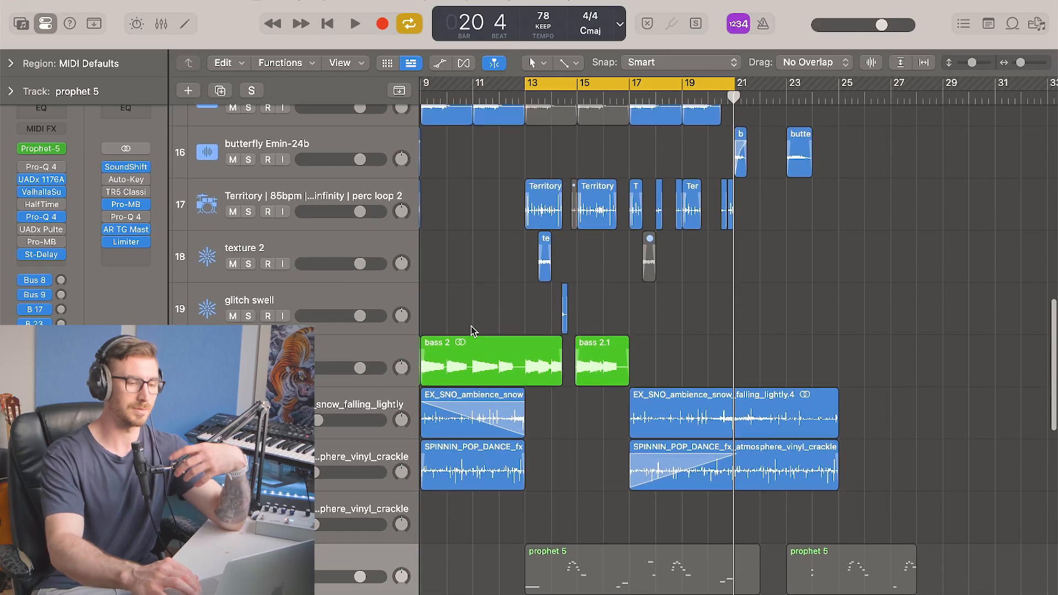
scroll(472, 331, up, 2)
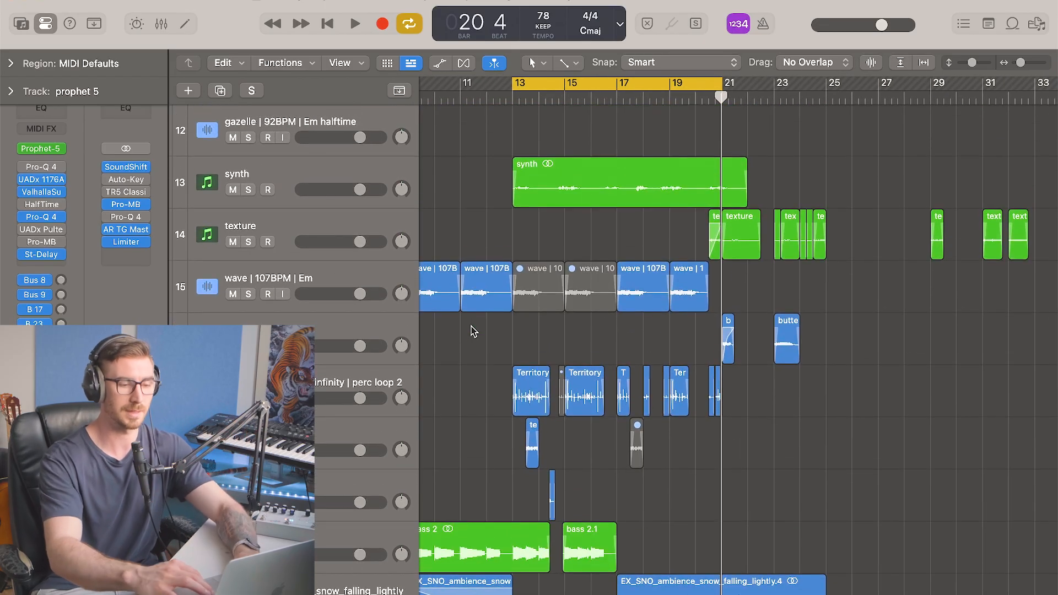
click(334, 390)
key(super+Right)
key(super+Right)
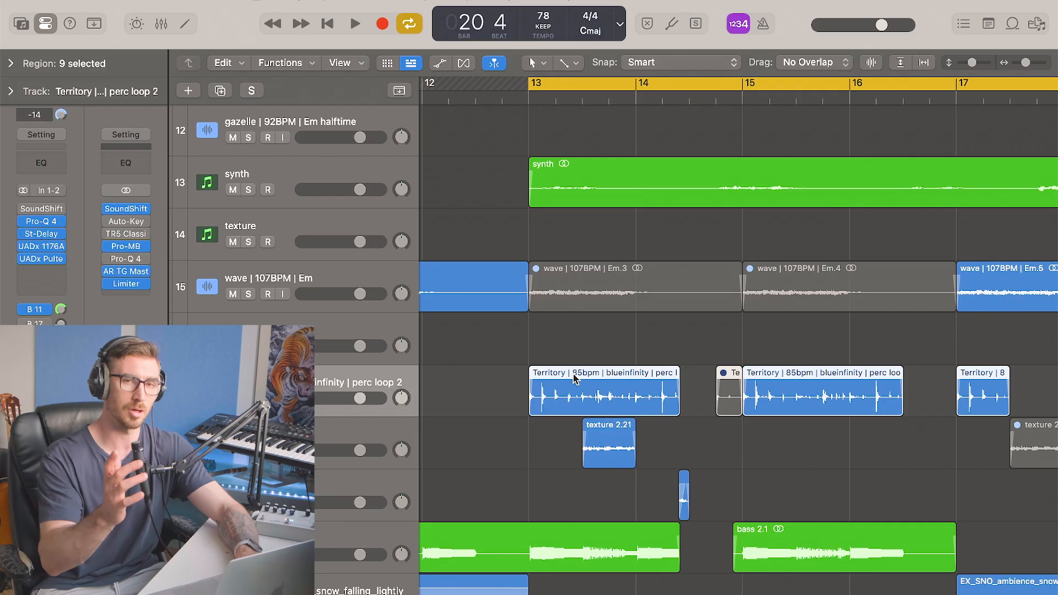
scroll(573, 378, right, 2)
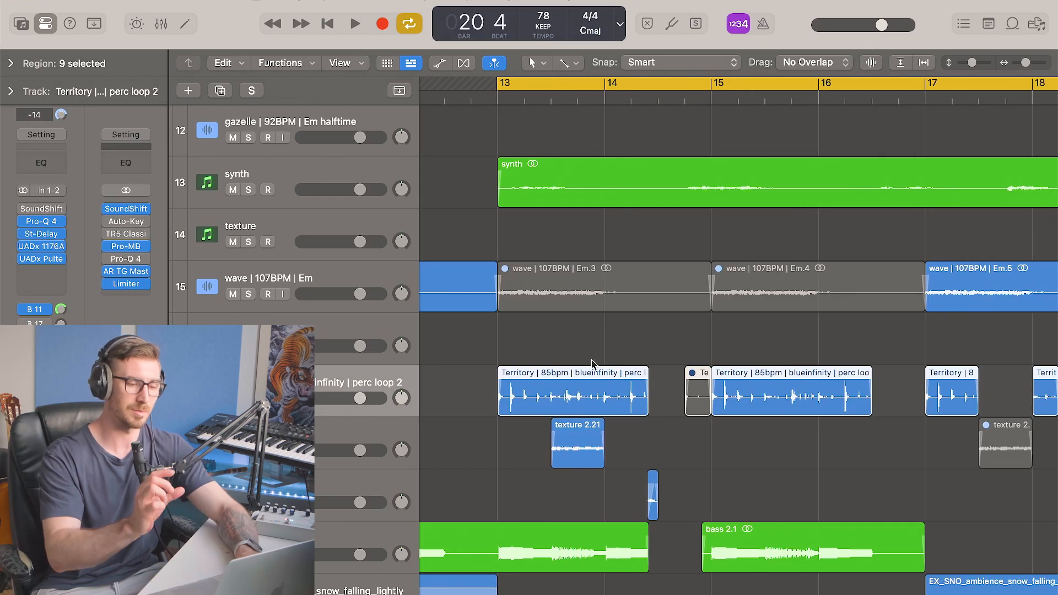
scroll(592, 362, right, 2)
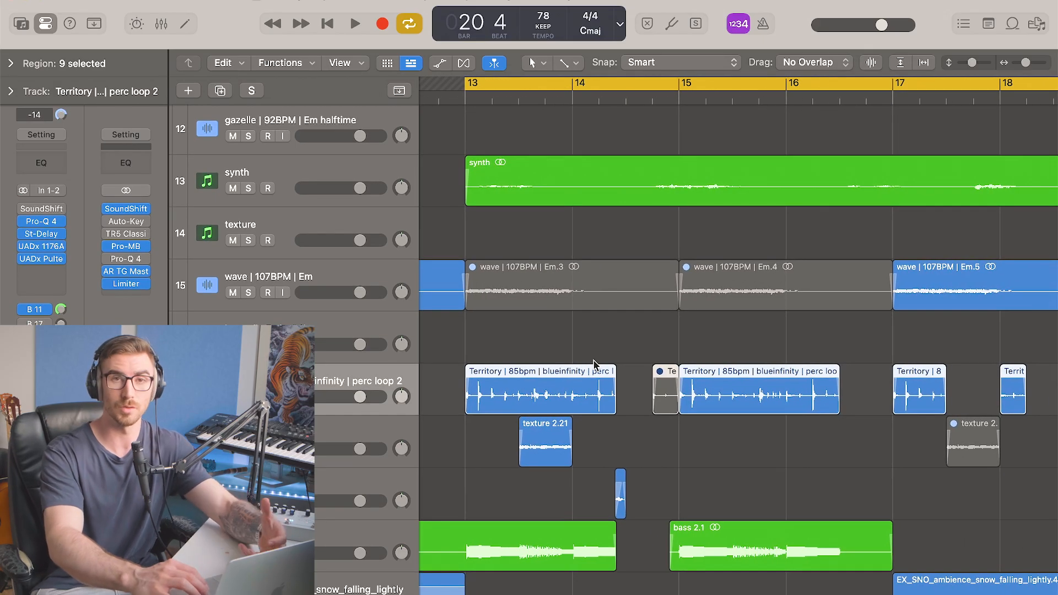
Solo the texture 2 track's regions and play them from bar 13.
click(361, 429)
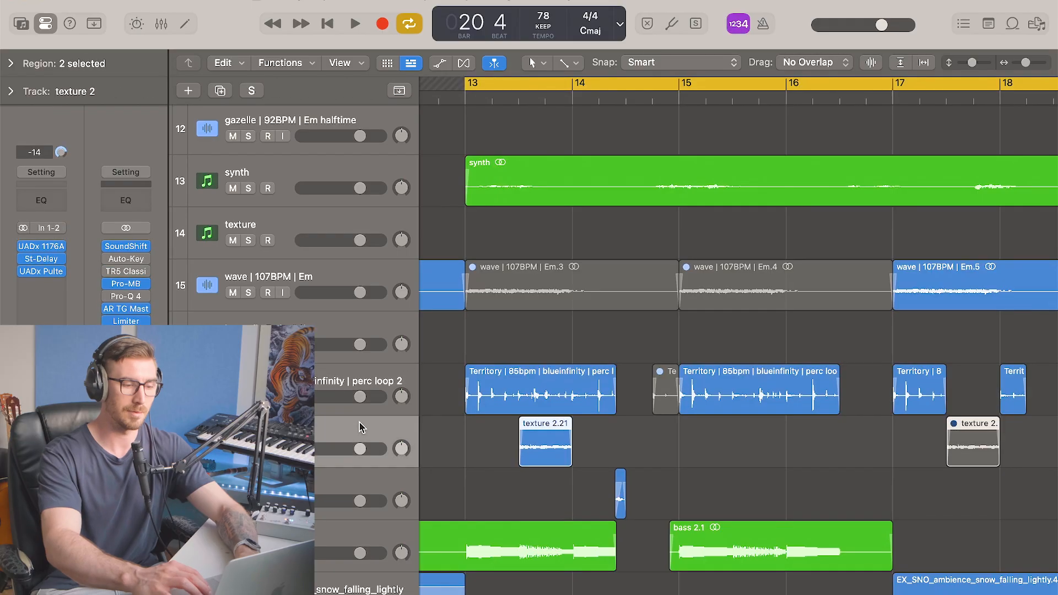
key(s)
key(c)
key(c)
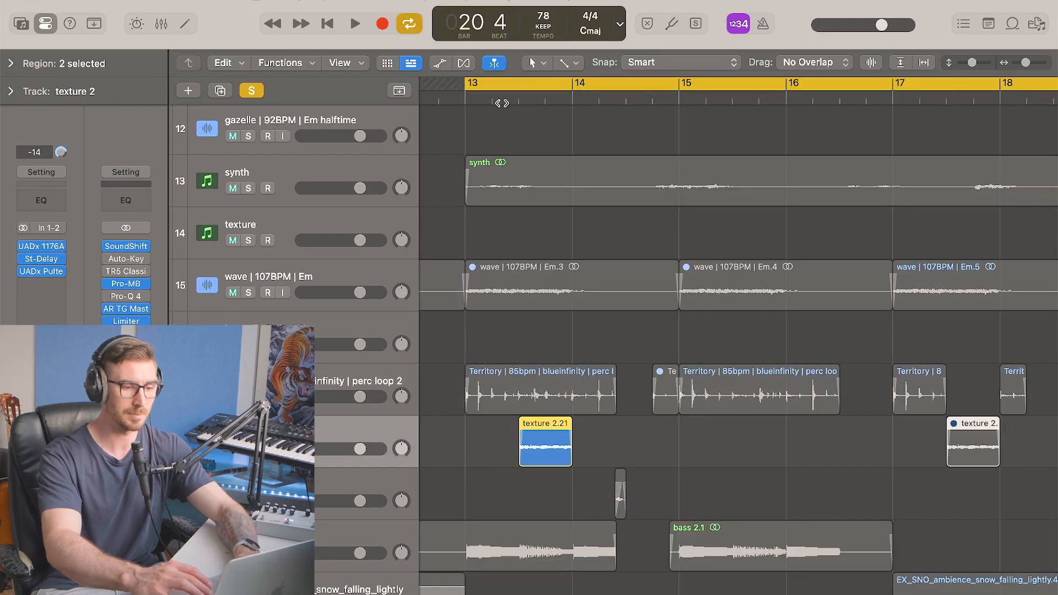
key(space)
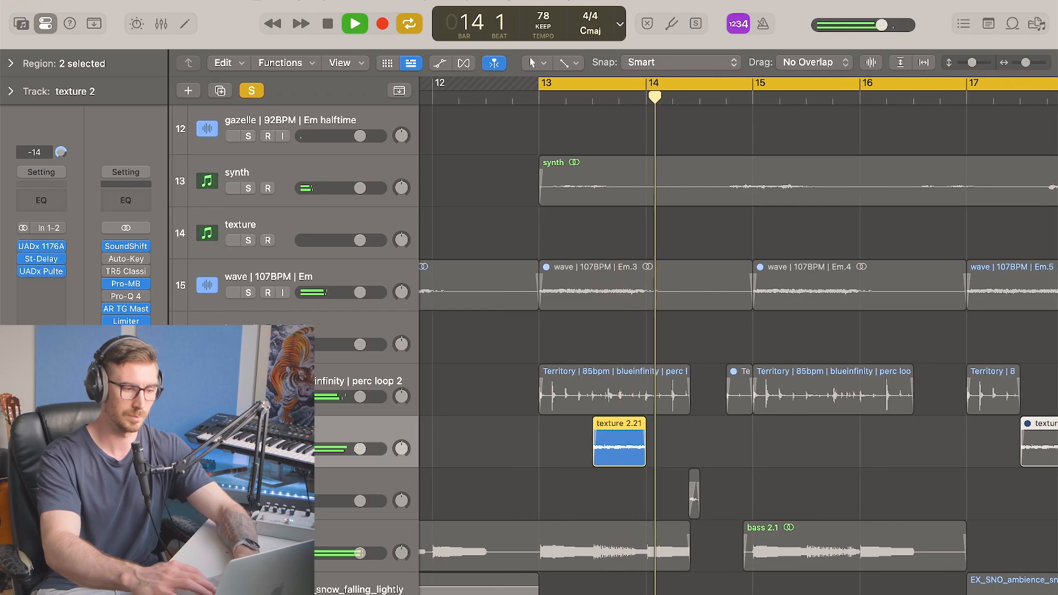
key(space)
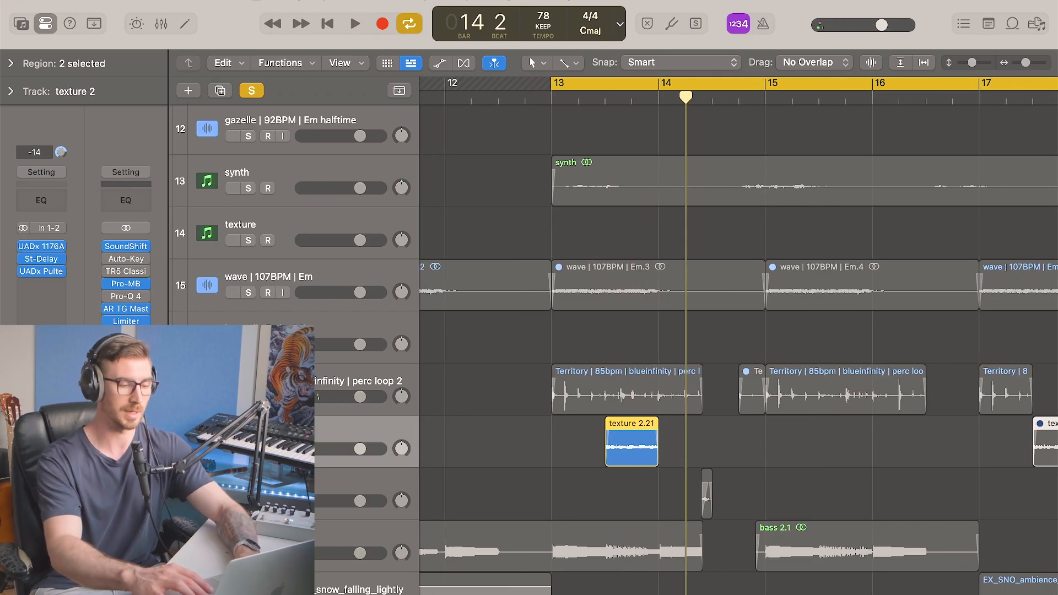
Add the glitch swell track to the solo selection and inspect its PanCake 2 plug-in.
key(Down)
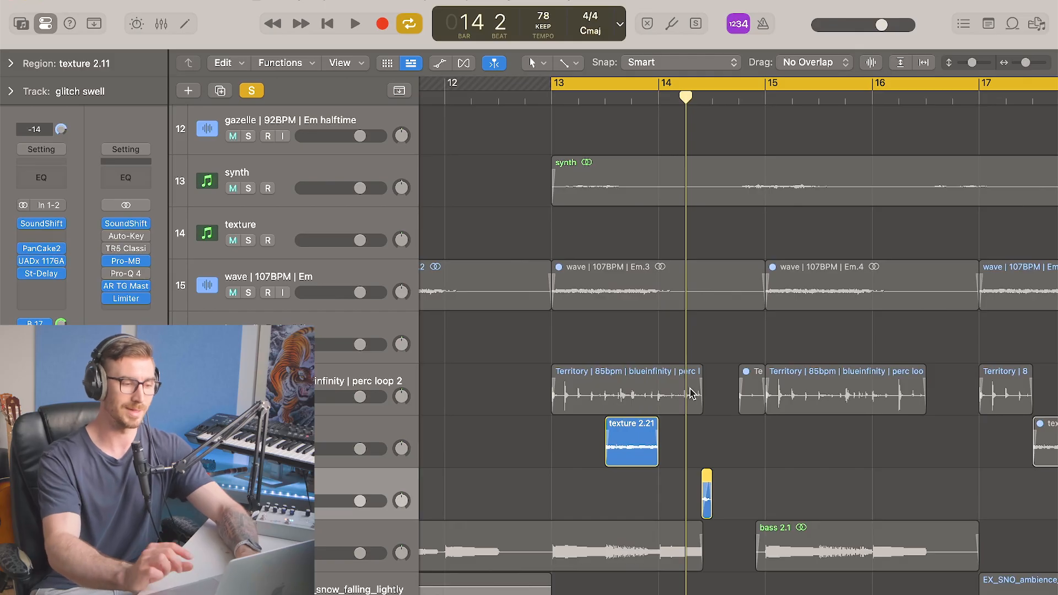
click(48, 251)
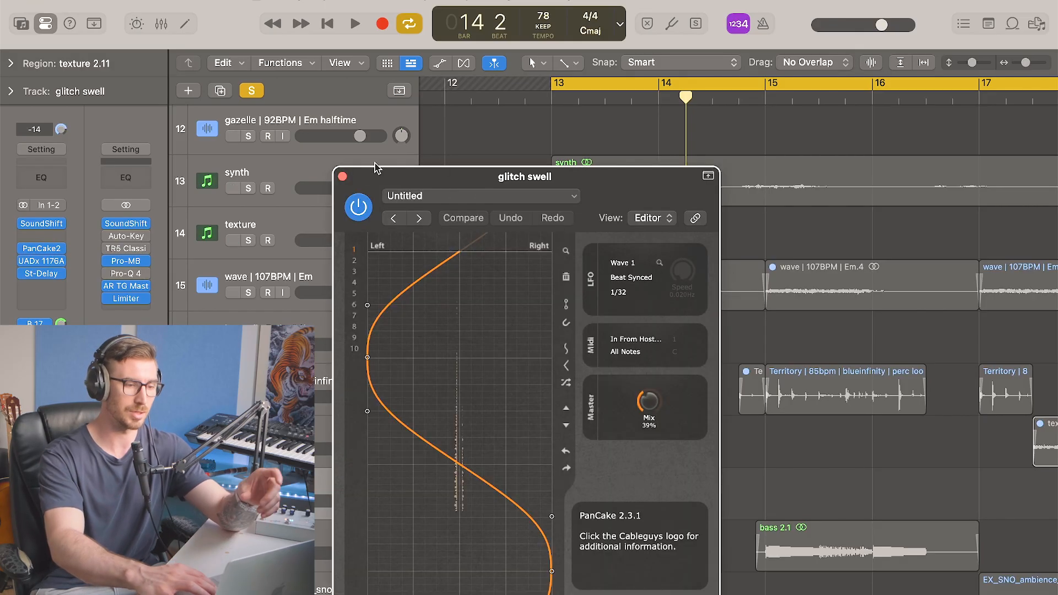
click(343, 178)
mouse_move(32, 277)
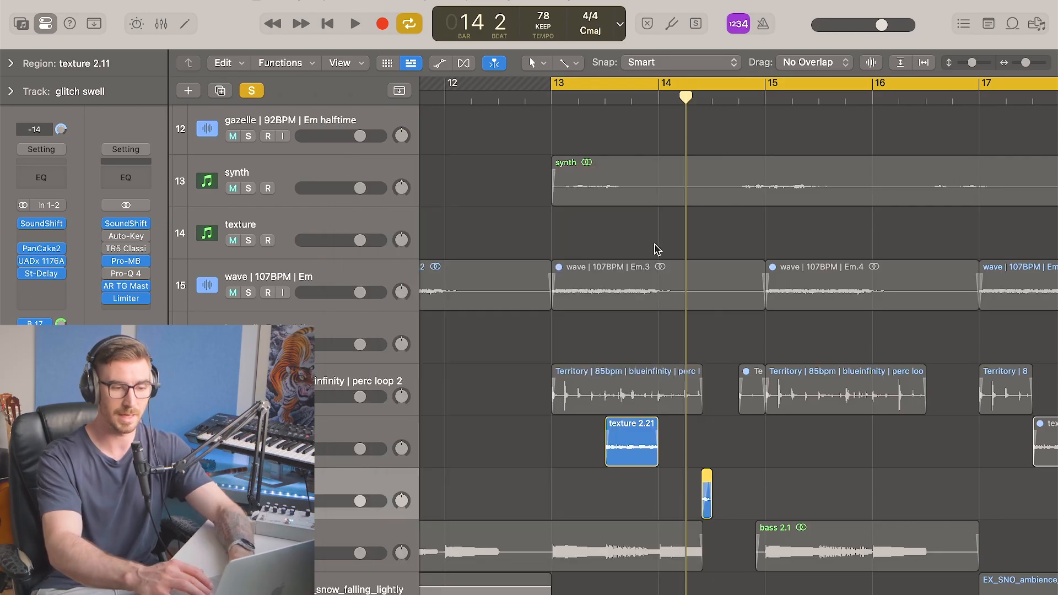
Play the soloed texture 2 and glitch swell regions through bar 14, and turn solo off.
key(space)
key(super+Right)
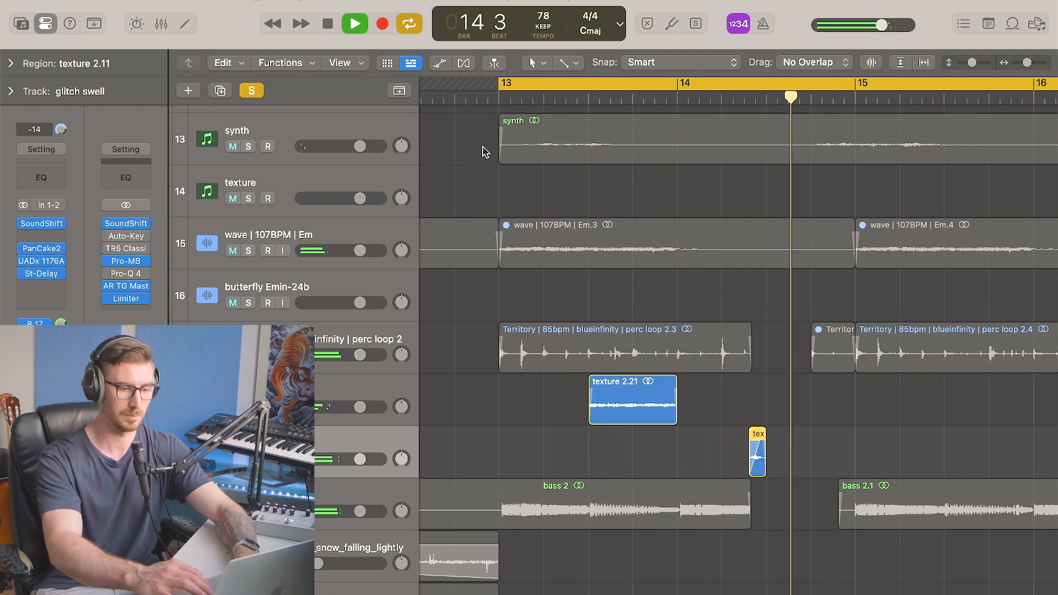
key(space)
key(super+Left)
click(252, 91)
Play the full mix from bar 13 to hear the percussion and textures in context.
scroll(500, 249, down, 3)
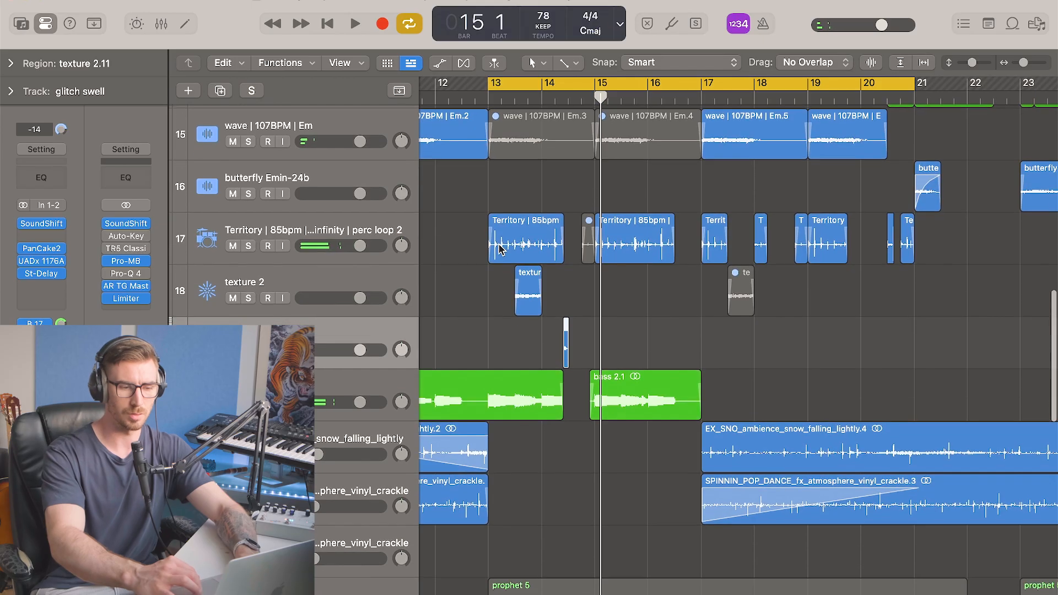
scroll(501, 249, up, 6)
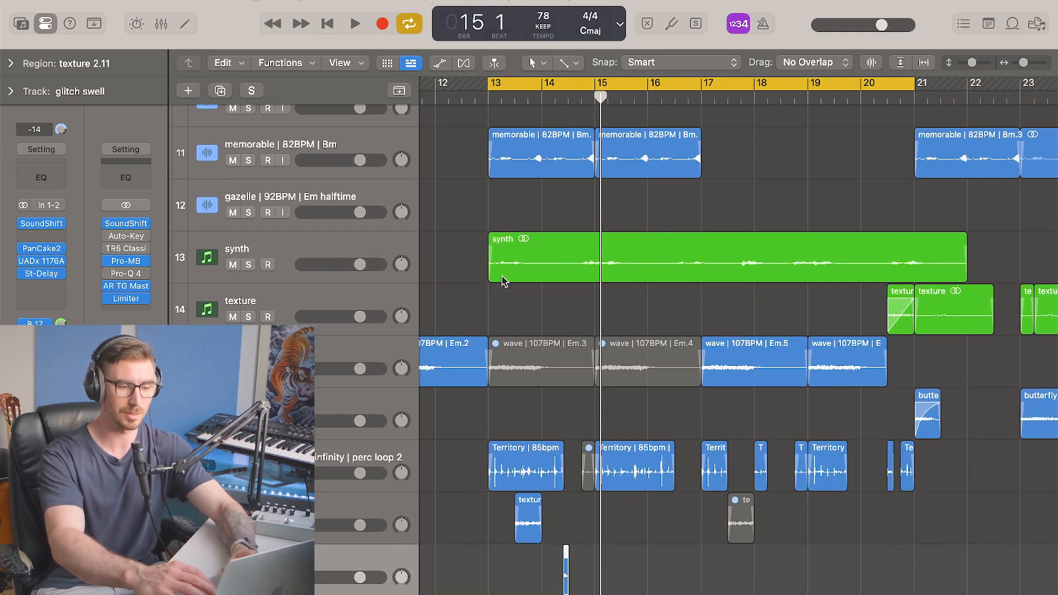
scroll(501, 281, down, 1)
key(space)
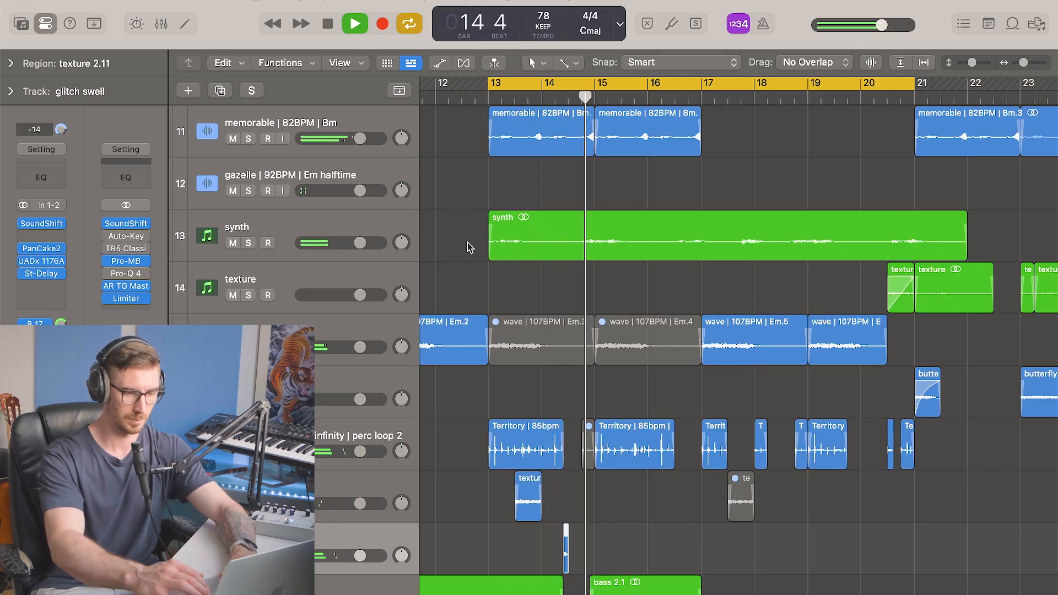
scroll(468, 246, up, 2)
key(space)
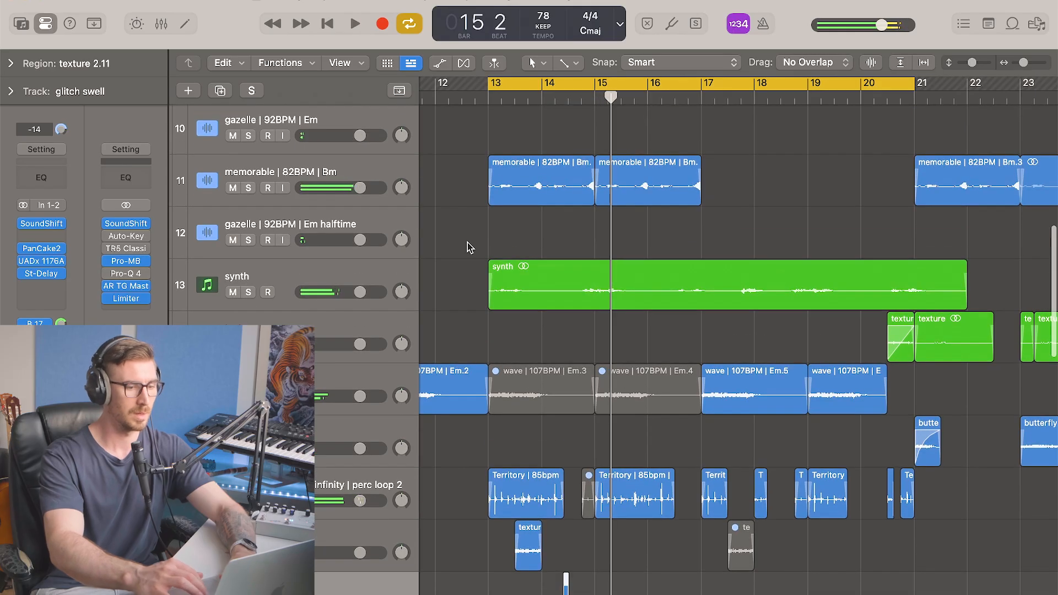
Solo the memorable 82BPM loop and play it from bar 13, adding the synth track to the solo.
click(366, 172)
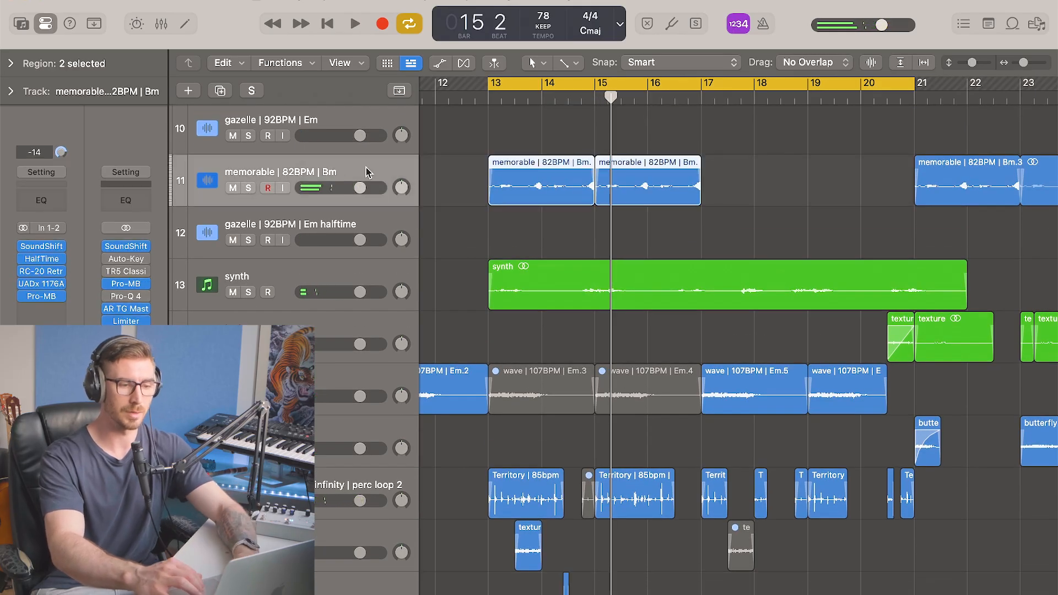
scroll(590, 238, left, 5)
scroll(590, 238, right, 2)
key(s)
scroll(588, 227, up, 2)
scroll(585, 221, up, 1)
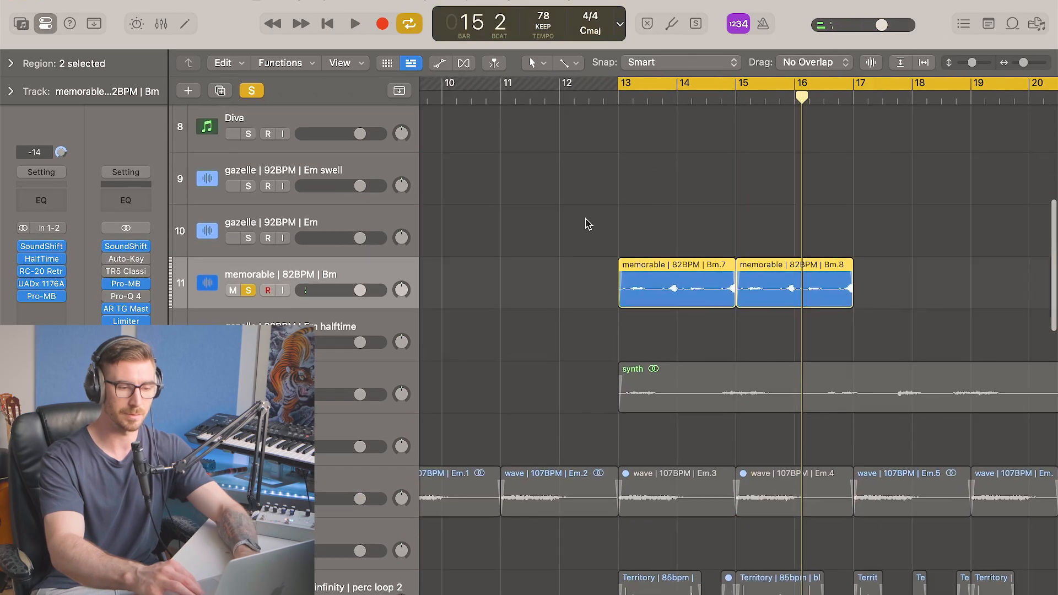
scroll(585, 224, up, 3)
key(space)
scroll(586, 224, right, 3)
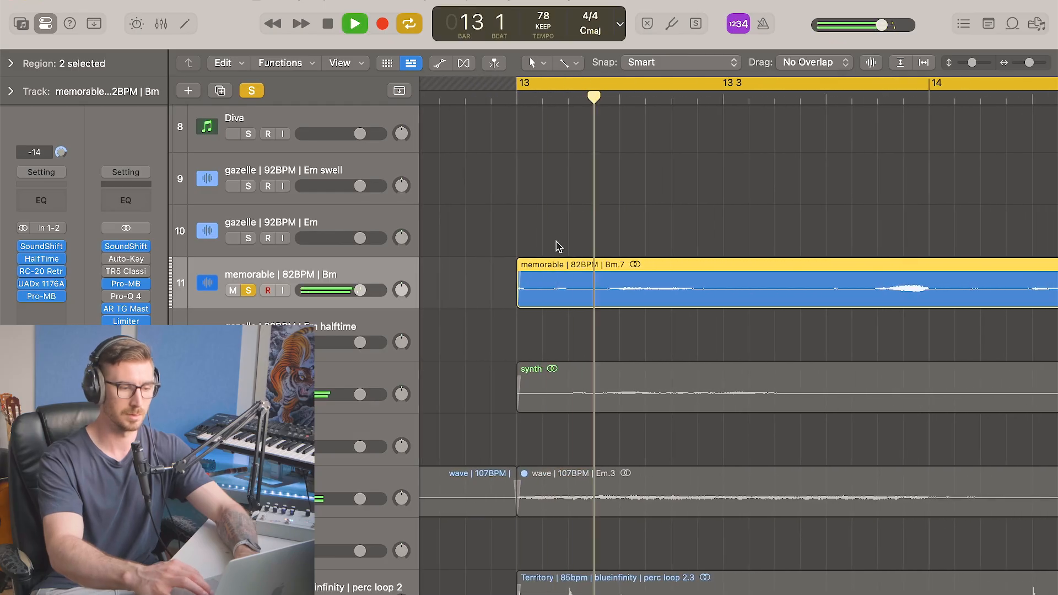
click(248, 395)
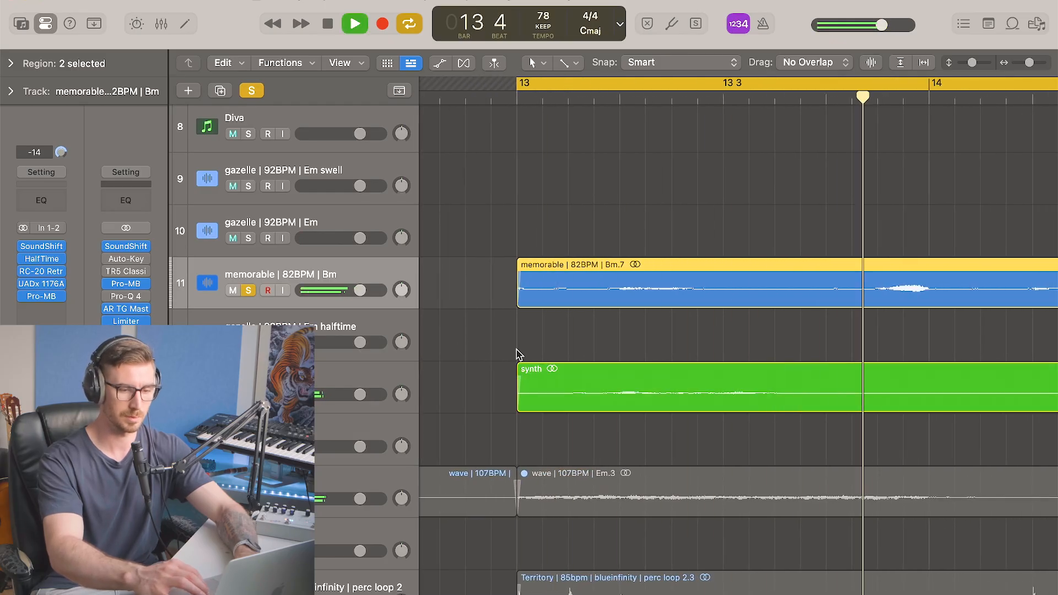
Inspect the UADx Pultec HLF-3C EQ and Pro-MB on the synth track, including the Pro-MB's side chain bus sources.
scroll(518, 354, down, 5)
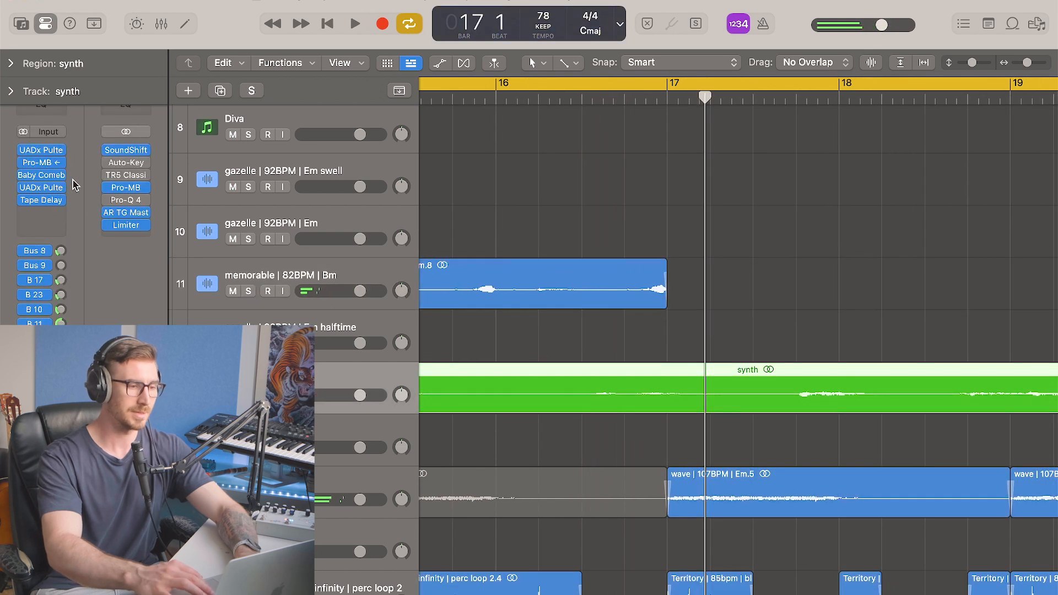
click(44, 151)
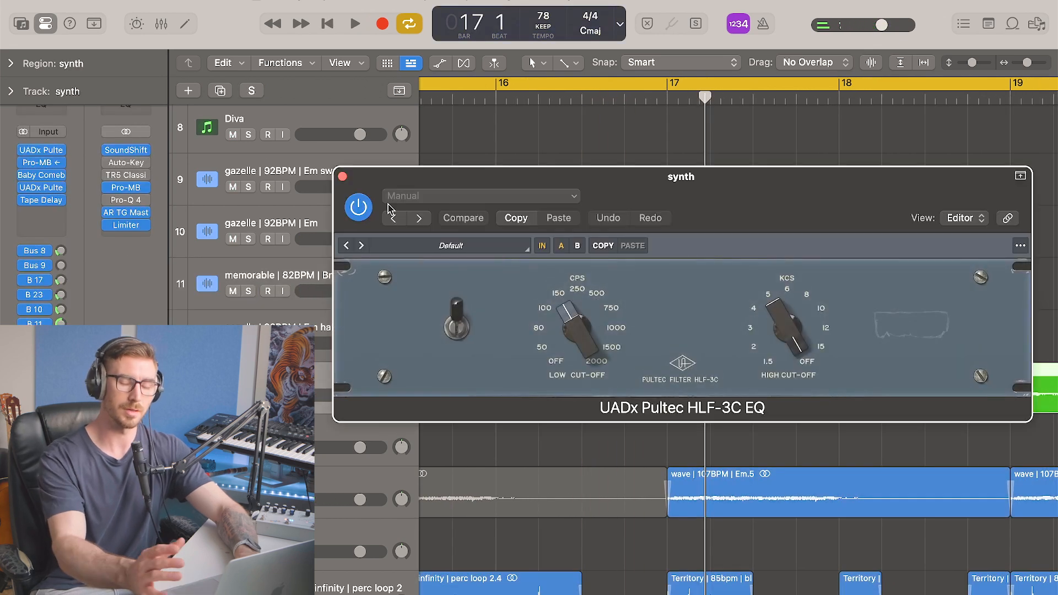
click(342, 177)
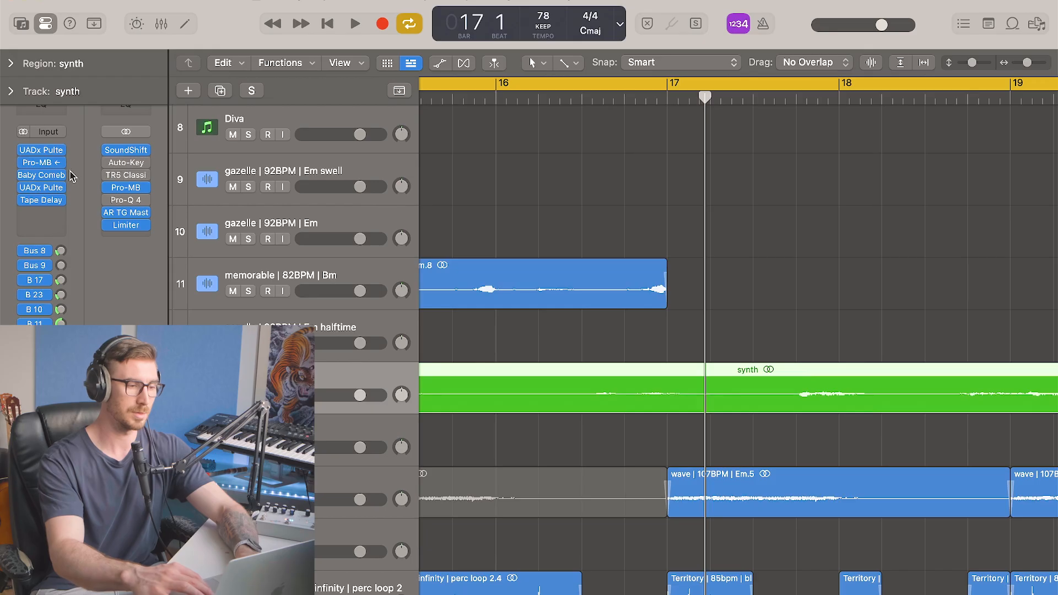
click(36, 162)
drag(747, 181, 730, 114)
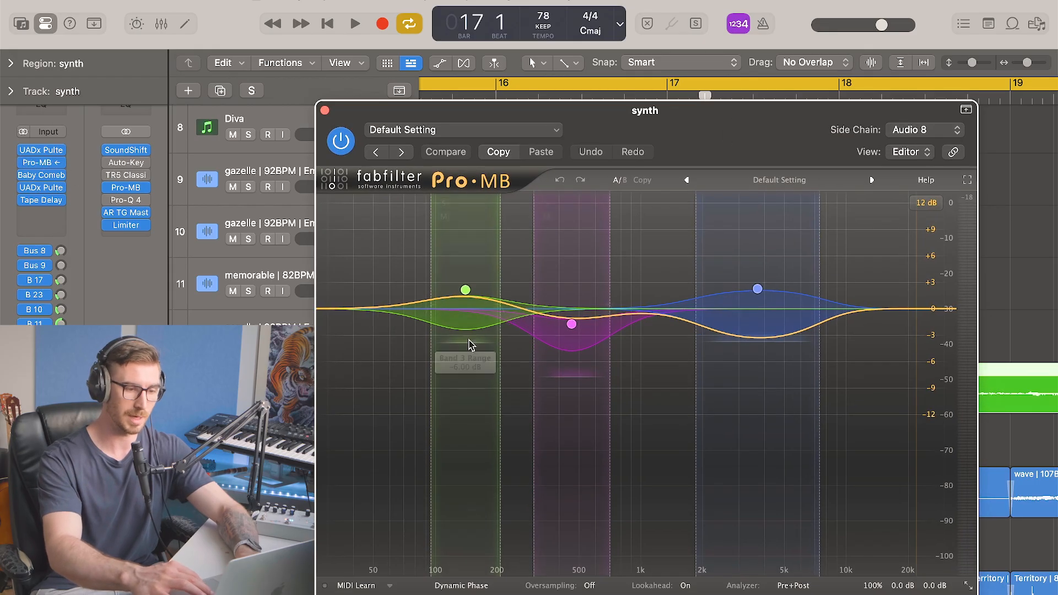
click(926, 129)
mouse_move(889, 117)
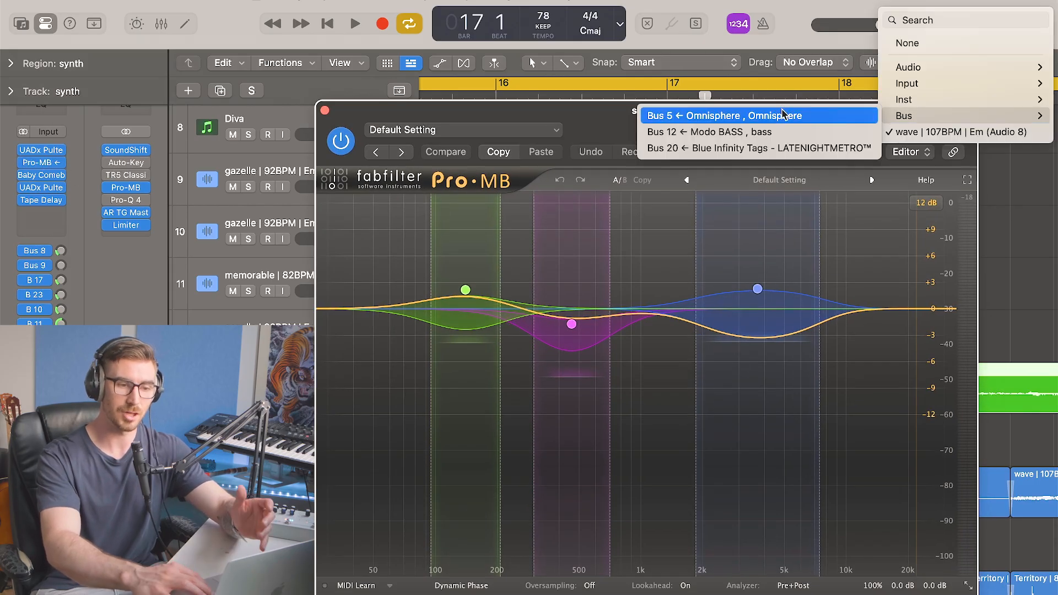
click(689, 115)
click(324, 110)
Solo the synth and wave 107BPM tracks, turn off cycle mode and play them together from bar 17.
scroll(591, 349, down, 3)
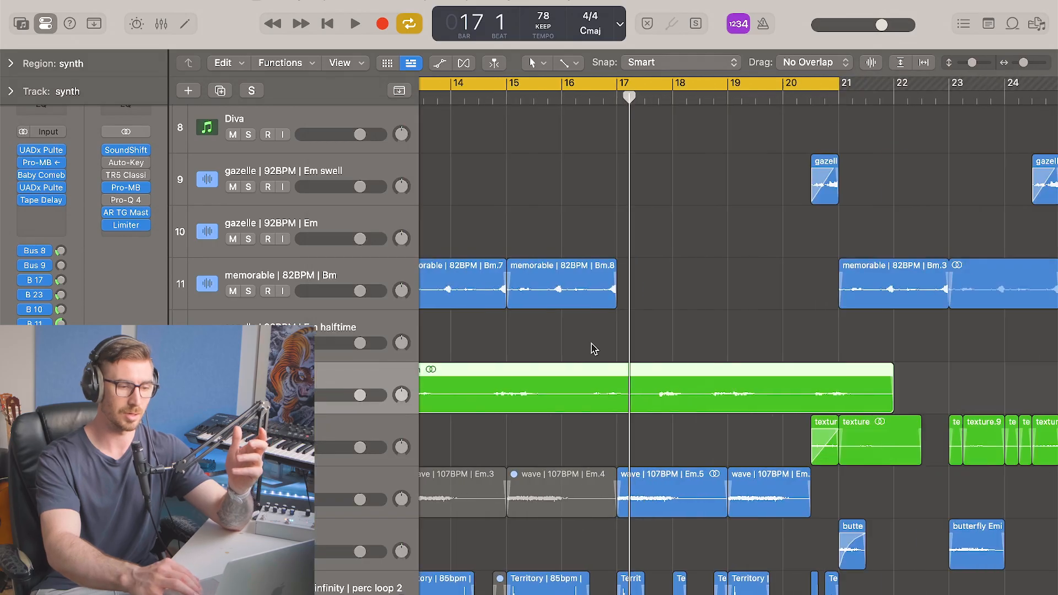
scroll(355, 441, down, 2)
key(ctrl+s)
click(318, 449)
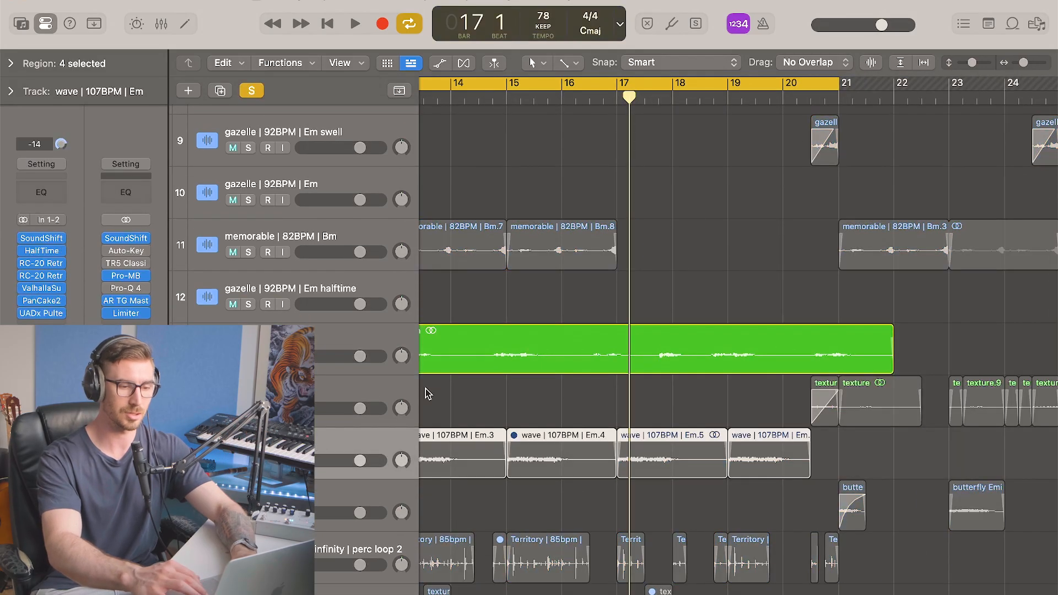
key(ctrl+s)
key(c)
click(614, 99)
key(space)
scroll(711, 340, right, 2)
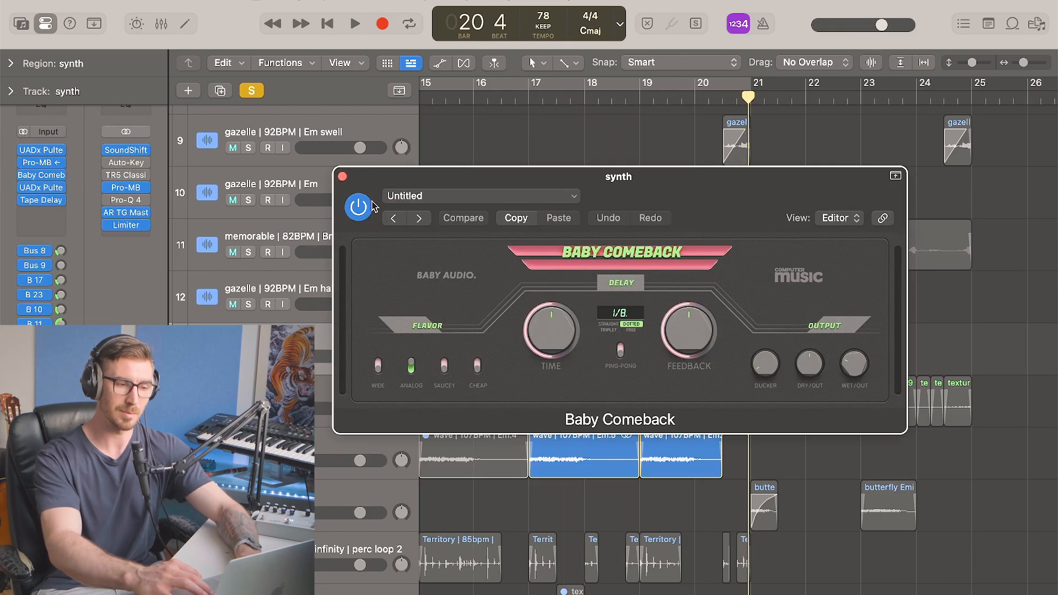
Inspect the Baby Comeback delay settings on the synth track.
click(342, 176)
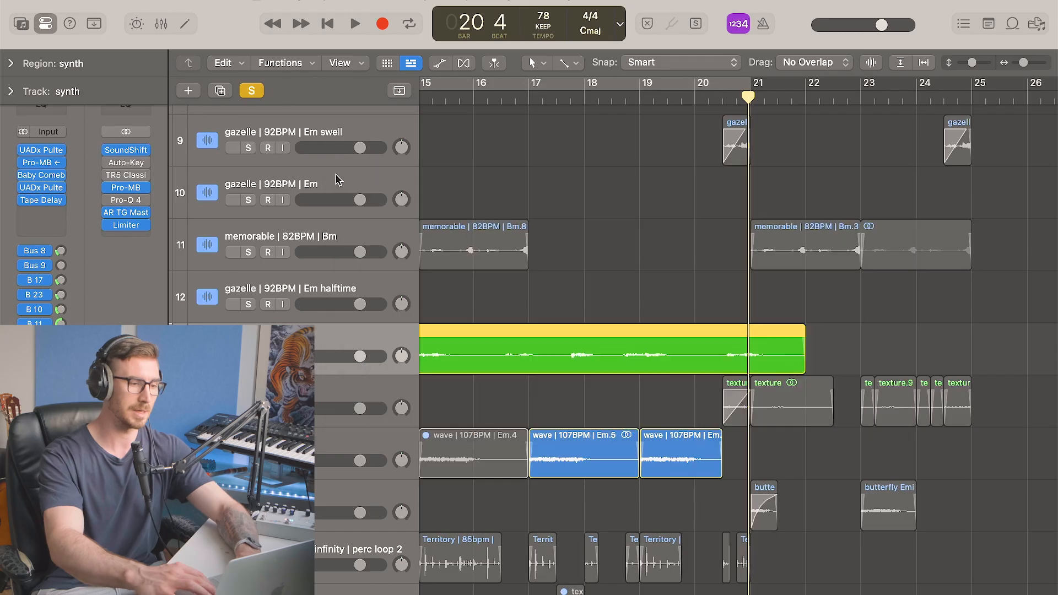
click(44, 175)
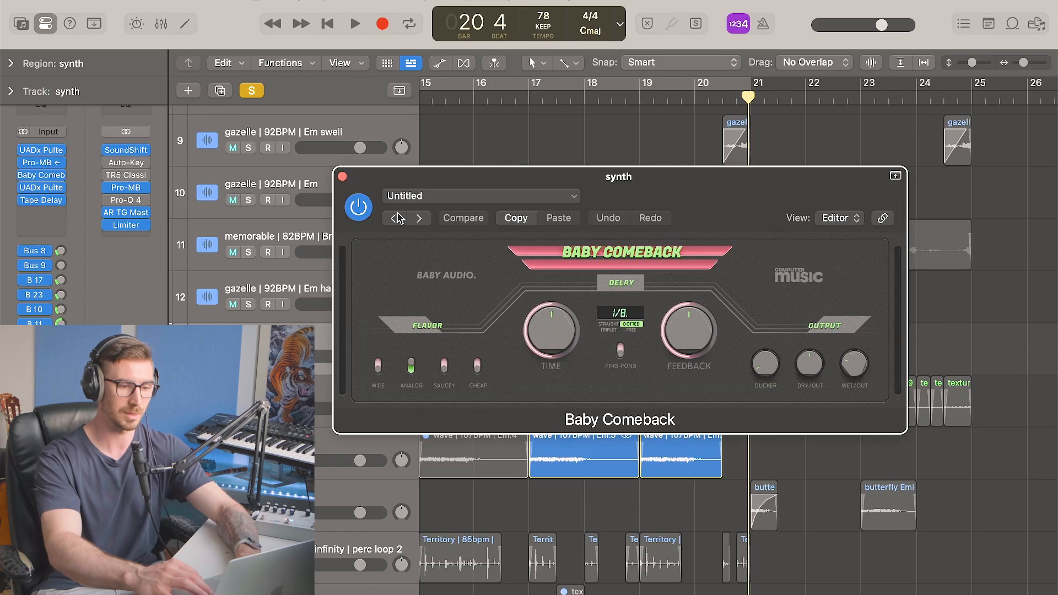
Inspect the second UADx Pultec HLF-3C EQ and the Tape Delay on the synth track, and clear all track solos.
click(342, 176)
click(41, 187)
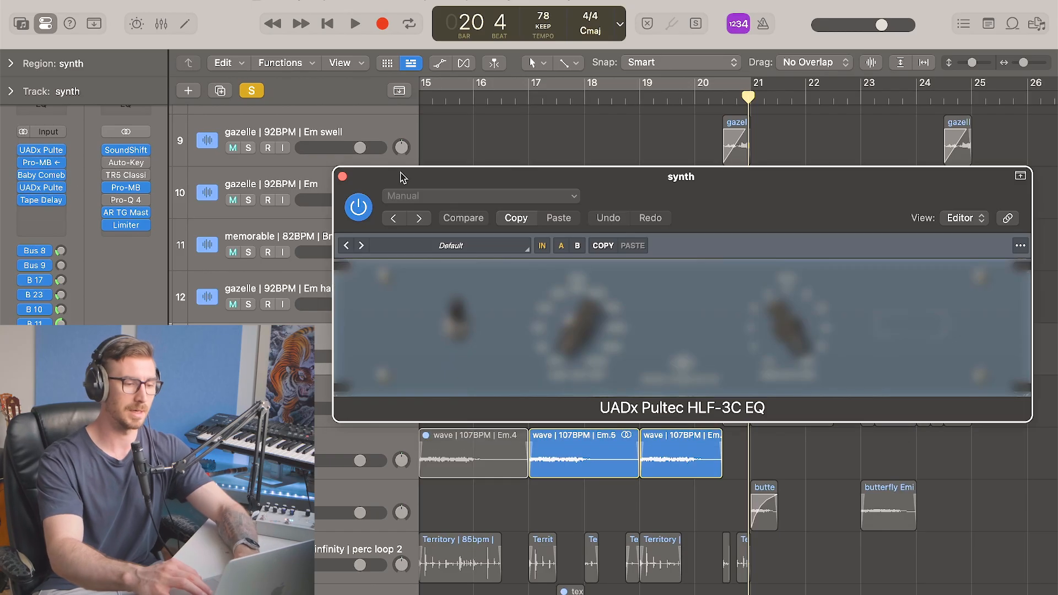
click(343, 176)
click(41, 199)
click(343, 177)
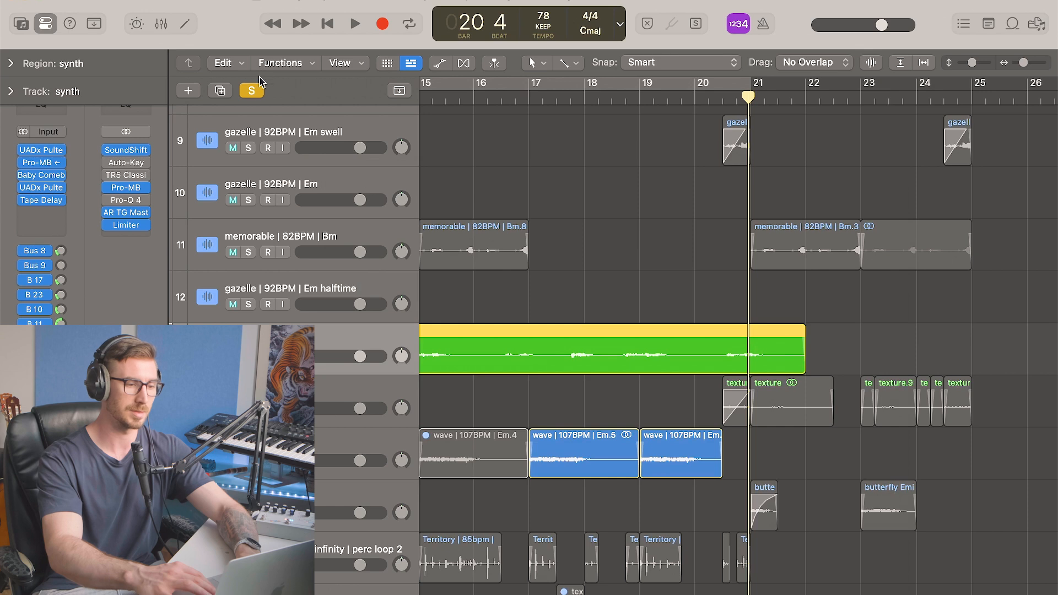
click(246, 90)
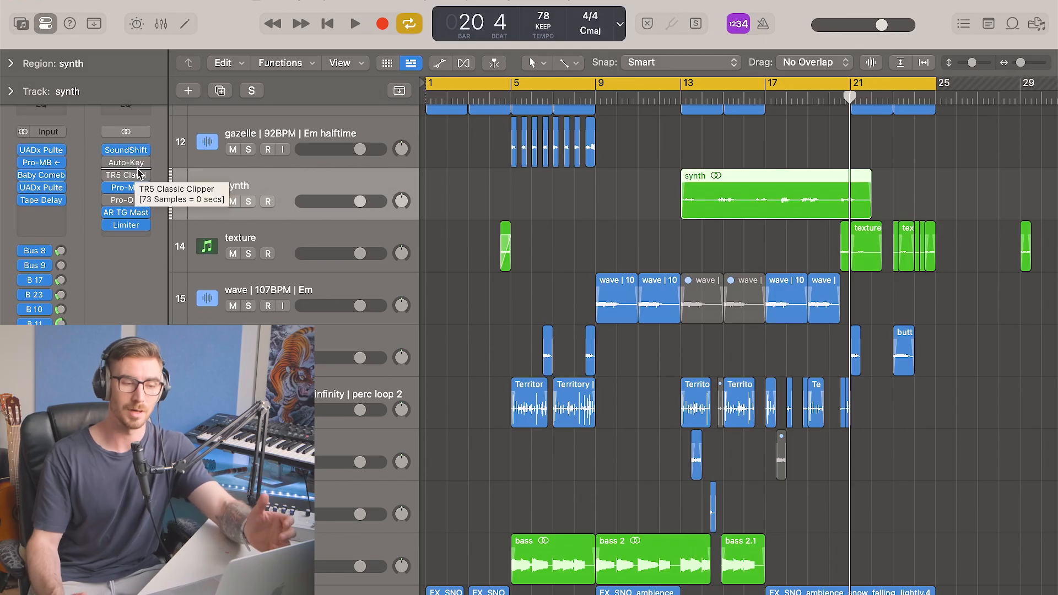
Inspect the SoundShifter Pitch and Pro-MB settings on the Stereo Out channel.
click(128, 151)
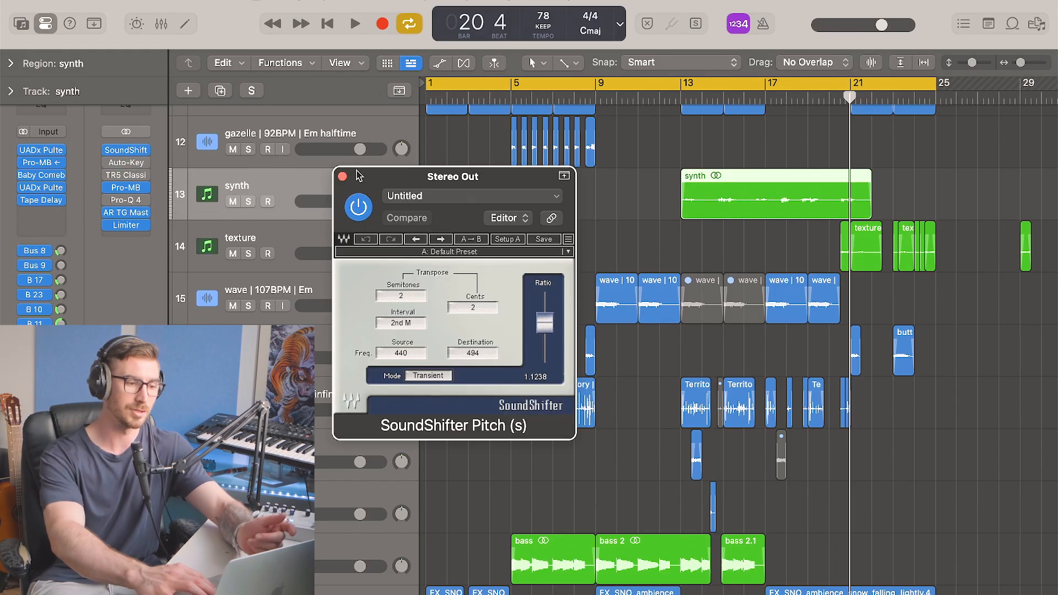
click(339, 173)
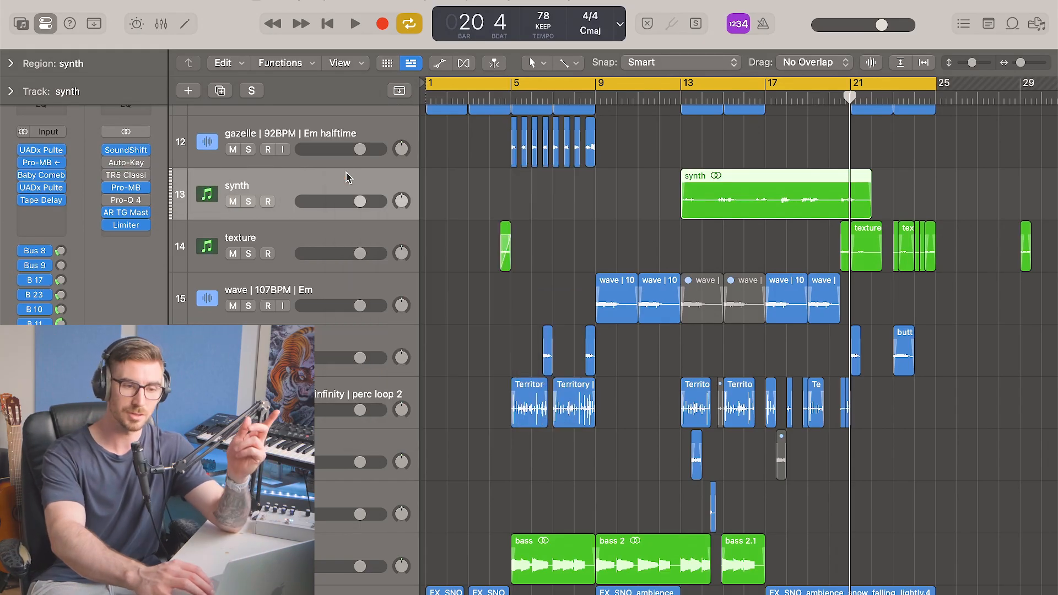
click(125, 187)
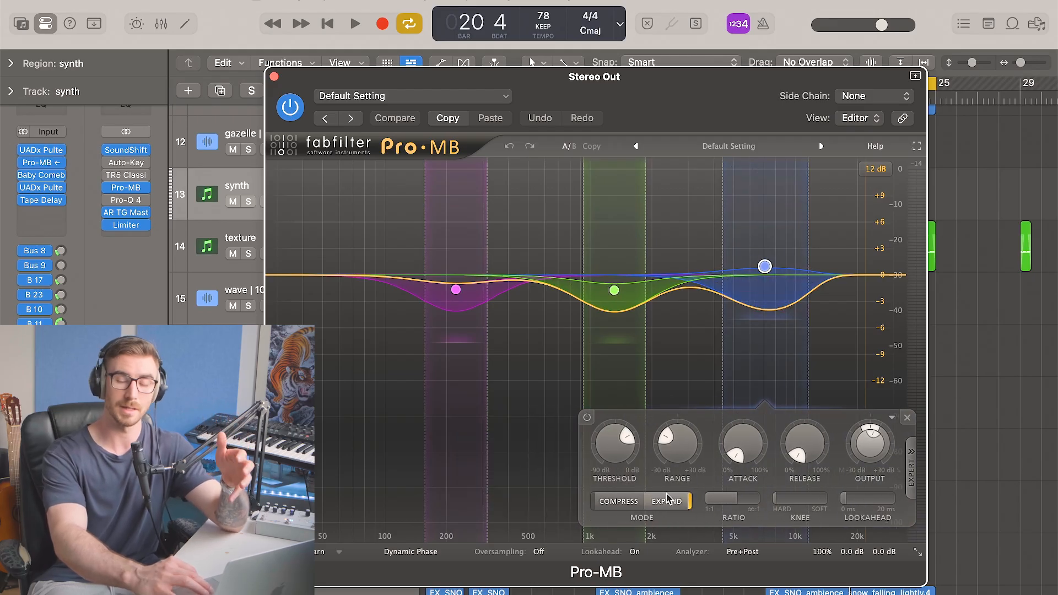
click(274, 77)
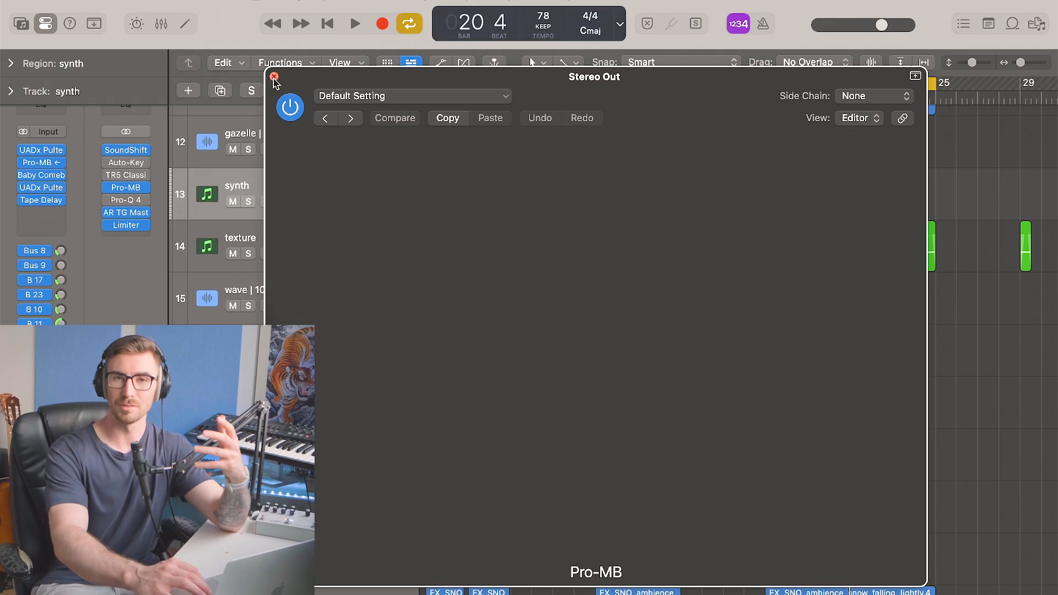
Inspect the AR TG Mastering chain, including its input section, and the Limiter settings on the Stereo Out channel.
click(128, 215)
drag(602, 217, 579, 147)
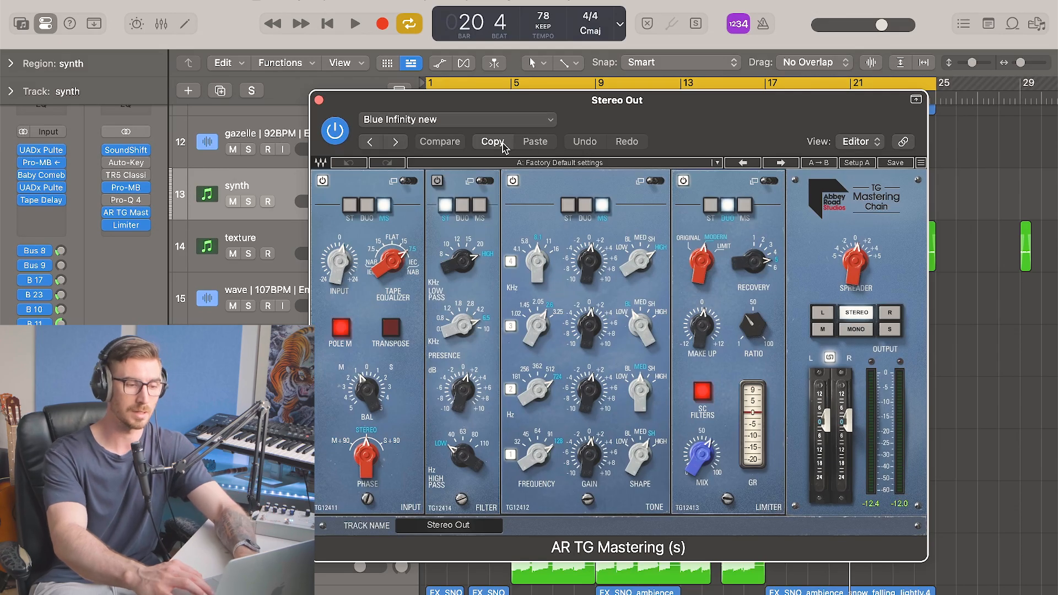
click(345, 271)
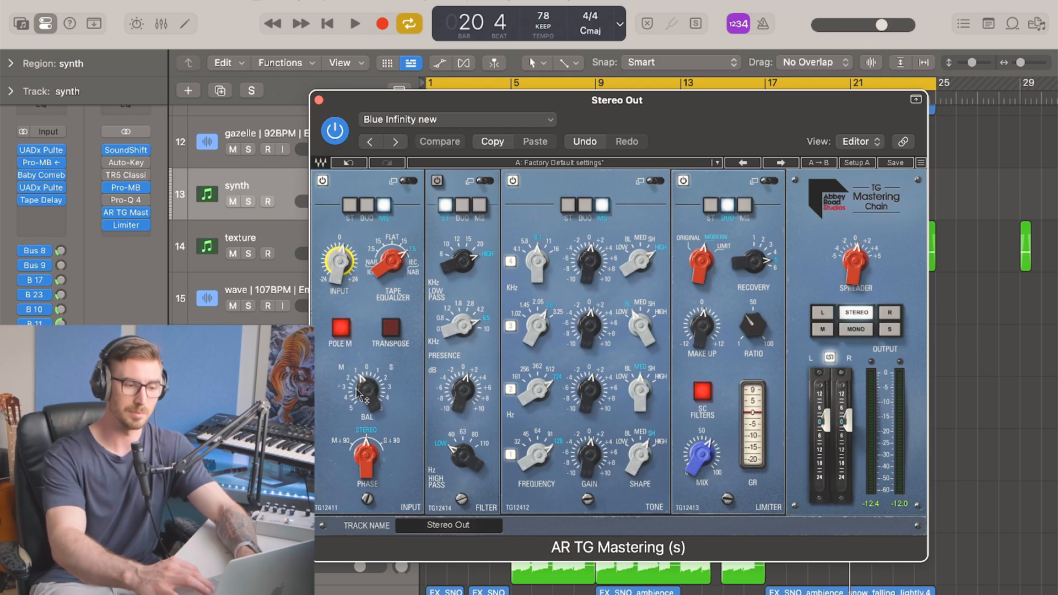
click(319, 100)
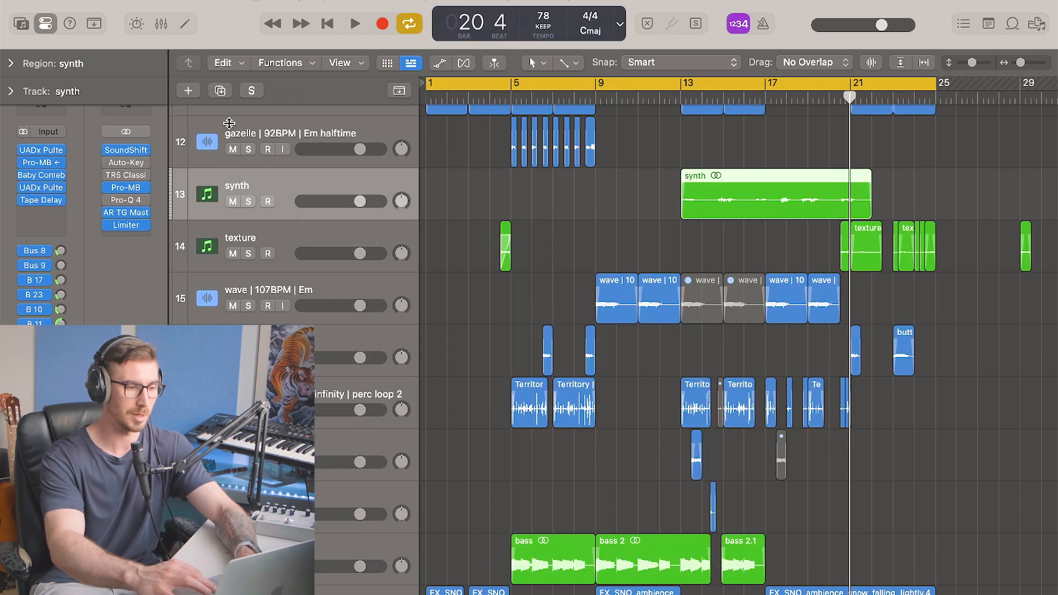
click(126, 225)
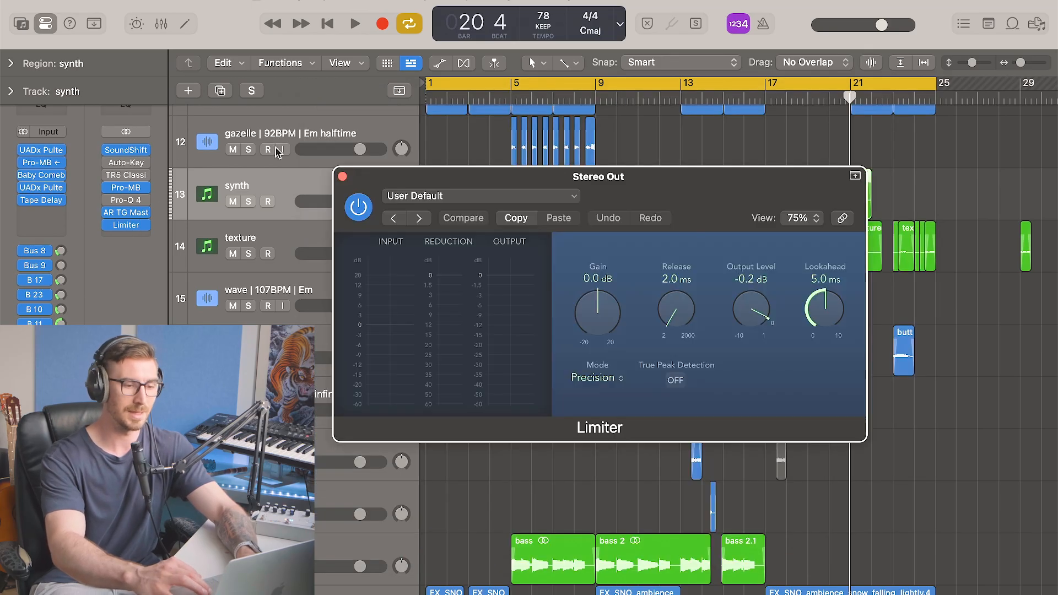
click(342, 176)
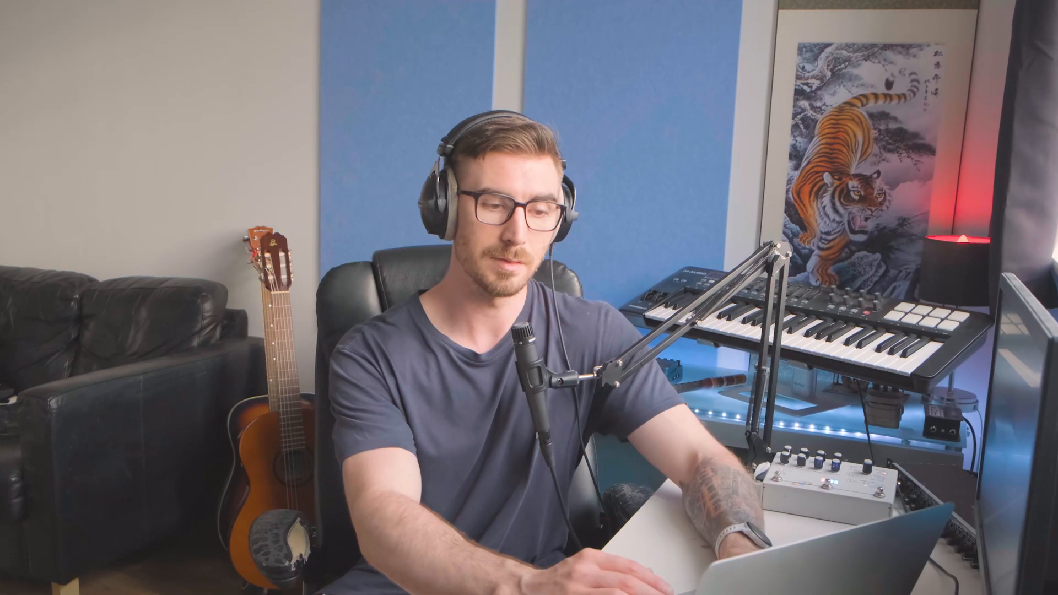